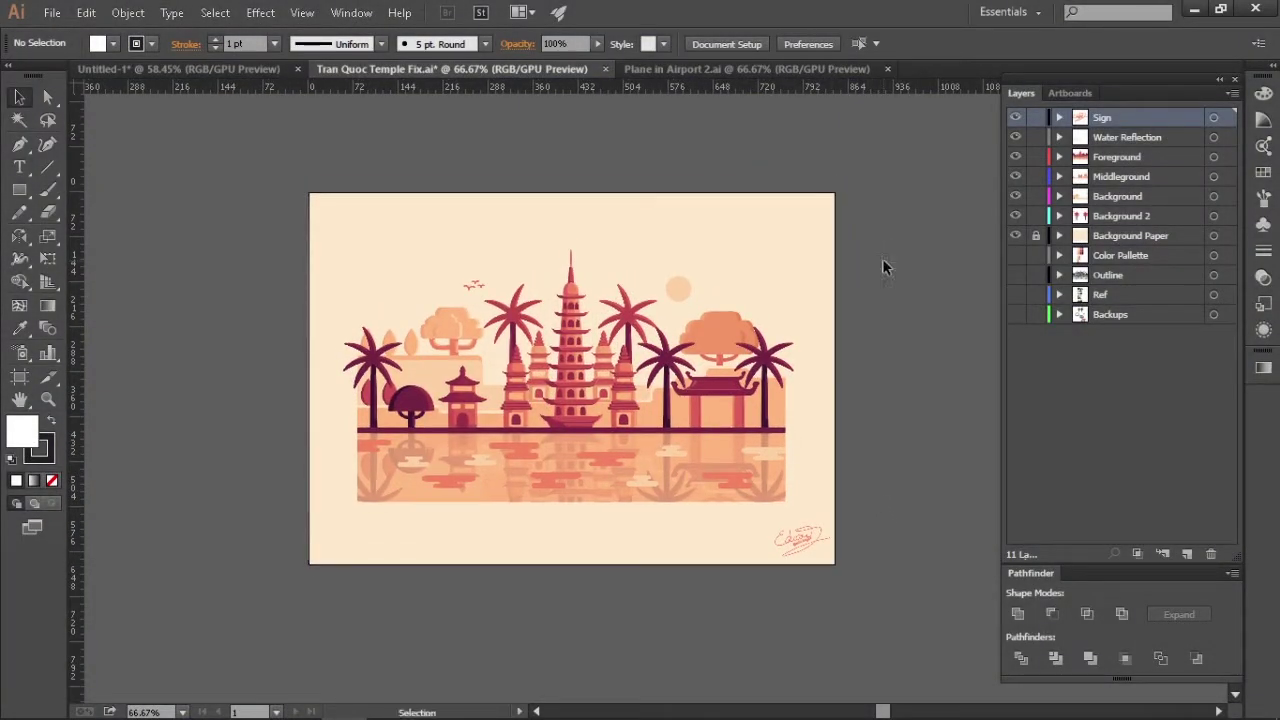
# Show the Backups layer and hide every layer from Sign through Ref, blanking the artboard
pyautogui.moveTo(877, 277); pyautogui.dragTo(908, 323)
pyautogui.press('v')
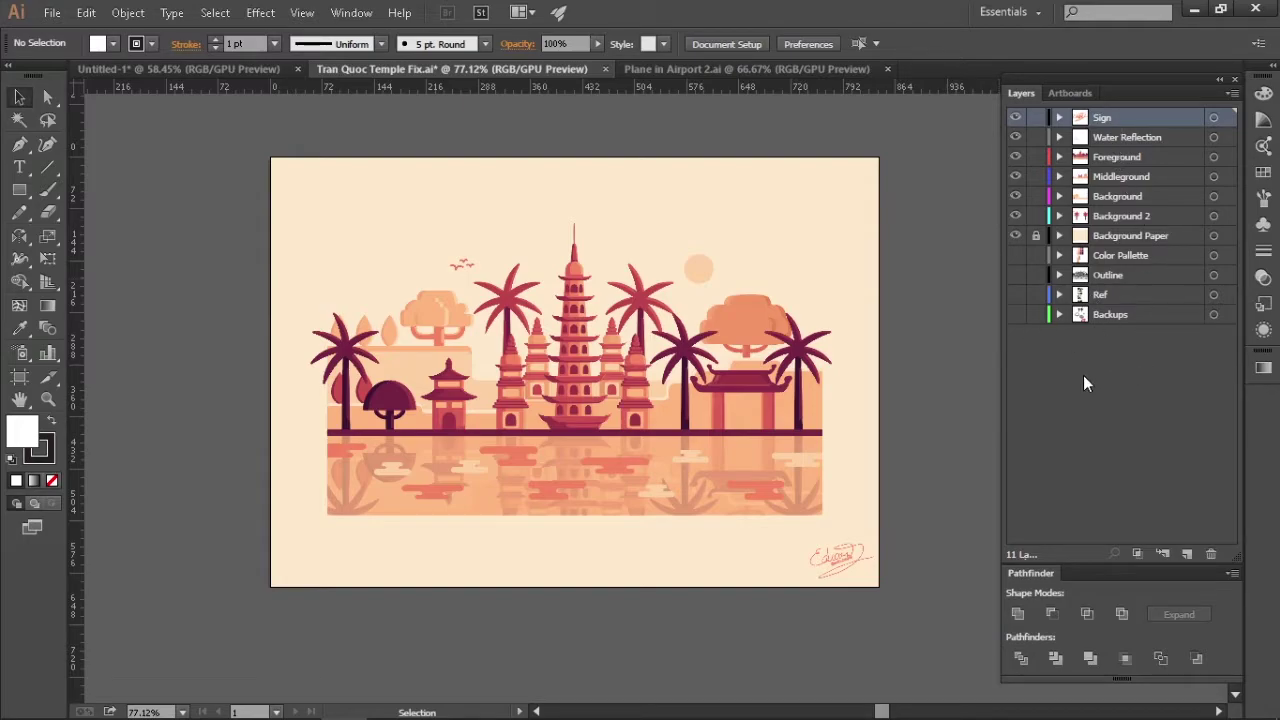
pyautogui.click(1016, 316)
pyautogui.moveTo(1015, 117); pyautogui.dragTo(1016, 240)
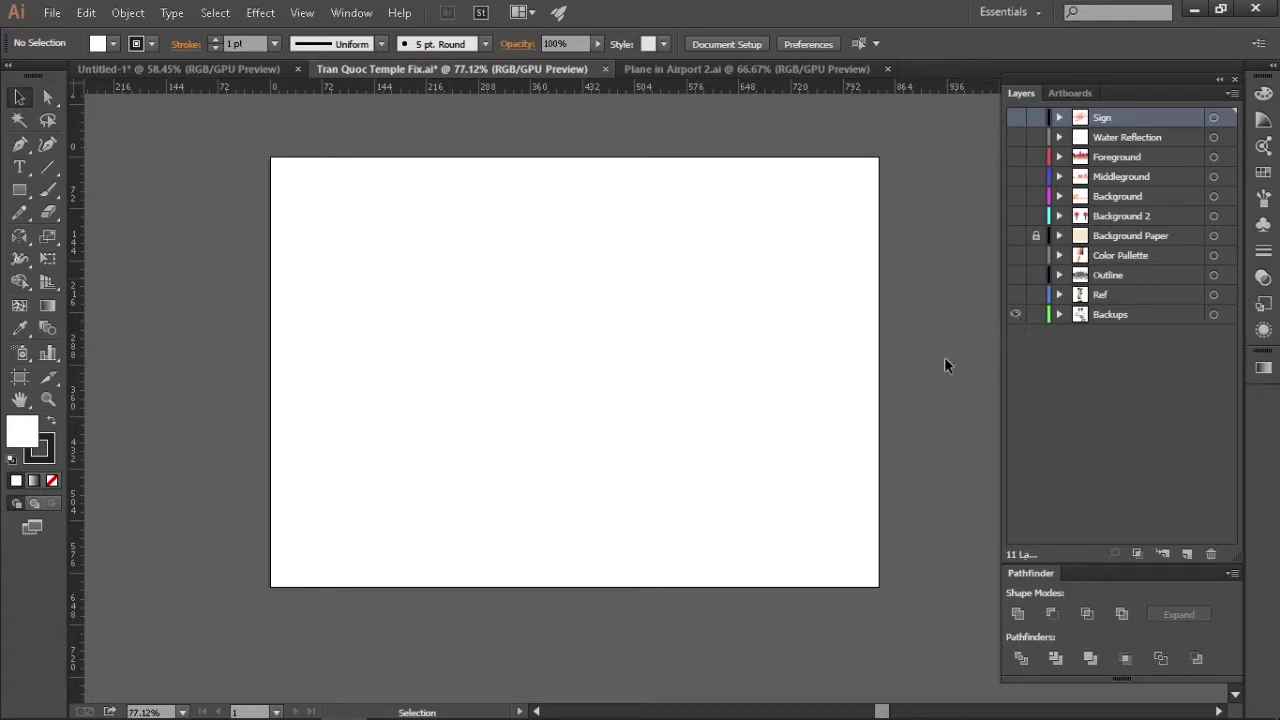
# Turn on the Ref layer and pan around to look over the reference photos
pyautogui.scroll(-3, 883, 373)
pyautogui.scroll(1, 912, 362)
pyautogui.keyDown('alt'); pyautogui.click(1015, 294); pyautogui.keyUp('alt')
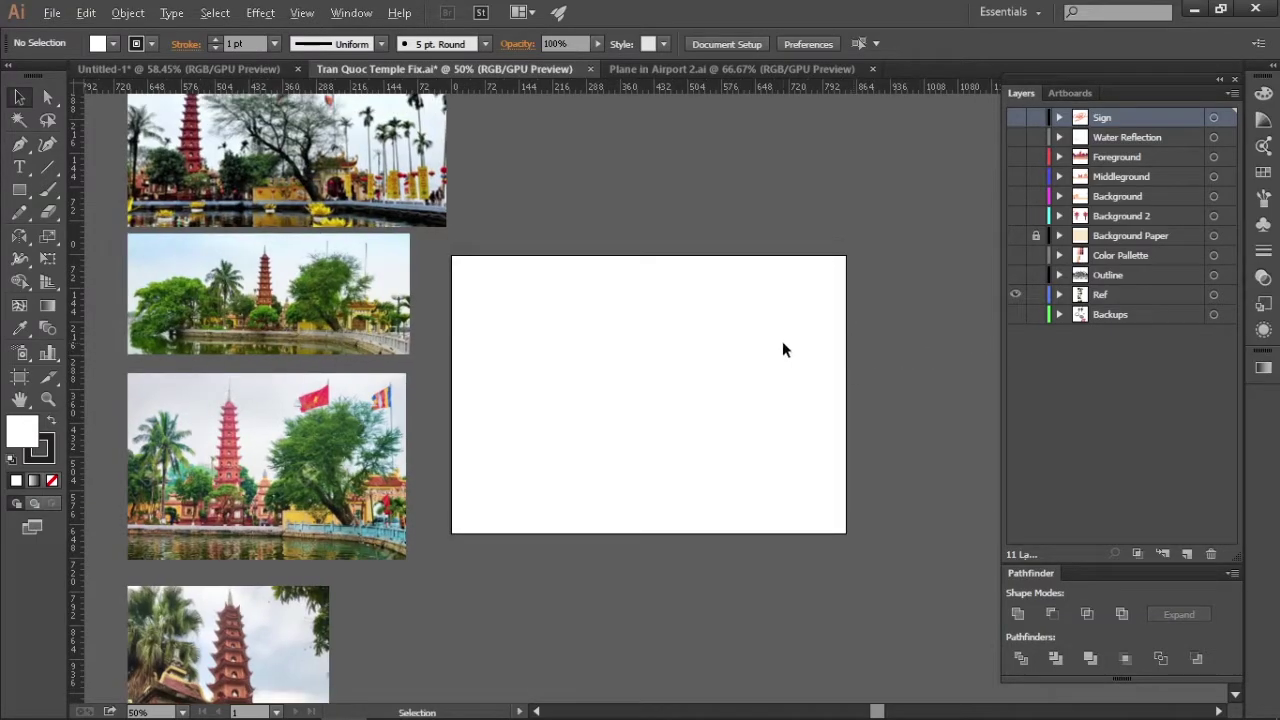
pyautogui.scroll(-1, 789, 348)
pyautogui.moveTo(780, 366); pyautogui.dragTo(743, 362)
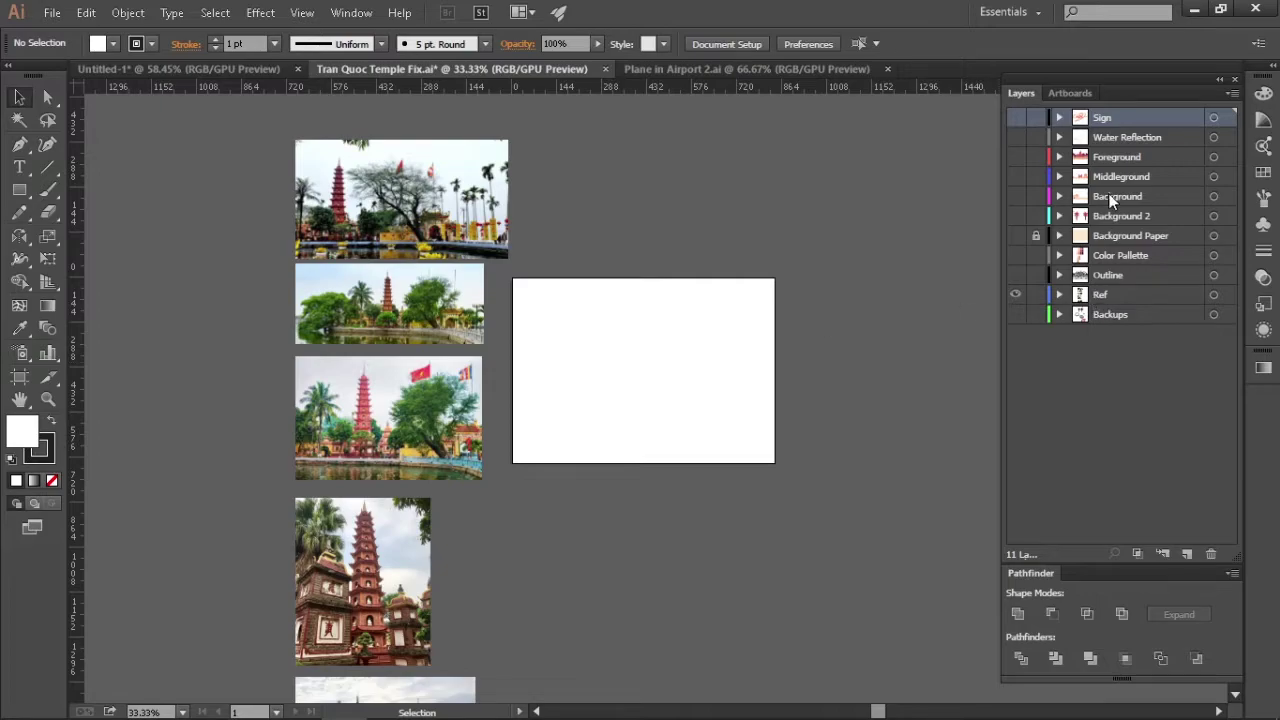
# Hide the reference photos and display the Outline layer's temple line art
pyautogui.scroll(-3, 554, 297)
pyautogui.scroll(2, 557, 449)
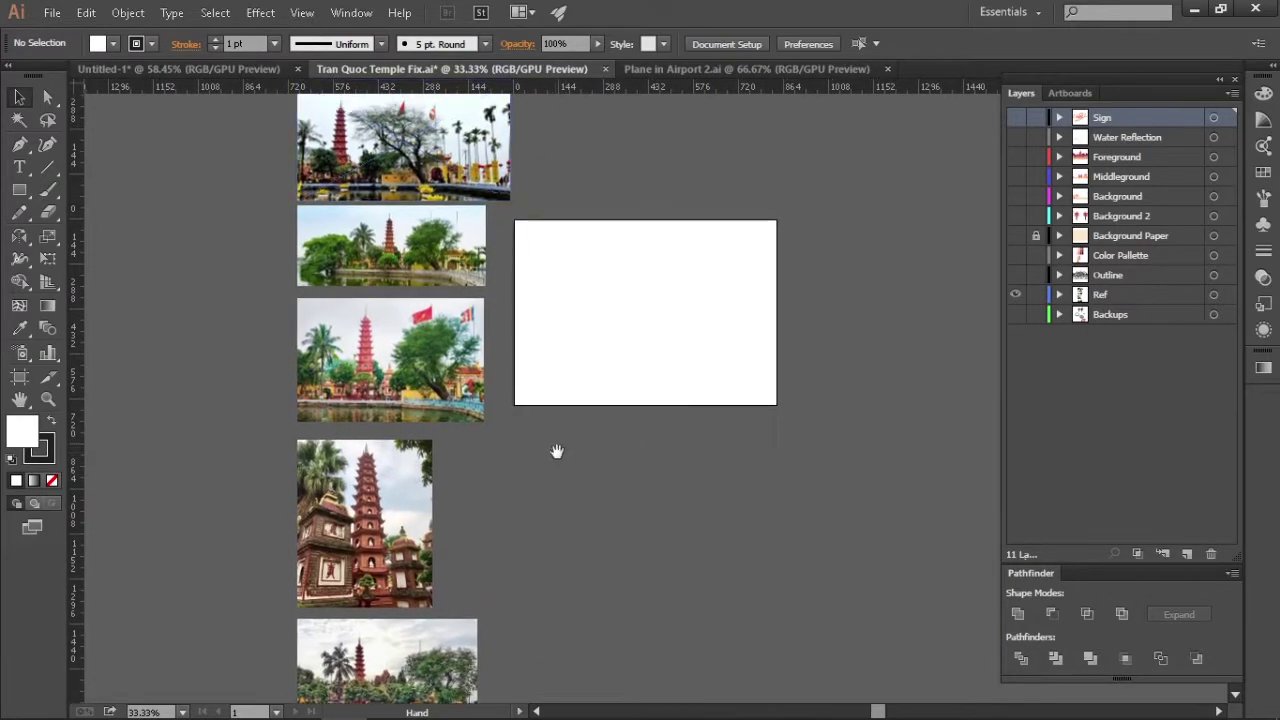
pyautogui.click(1015, 294)
pyautogui.click(1016, 275)
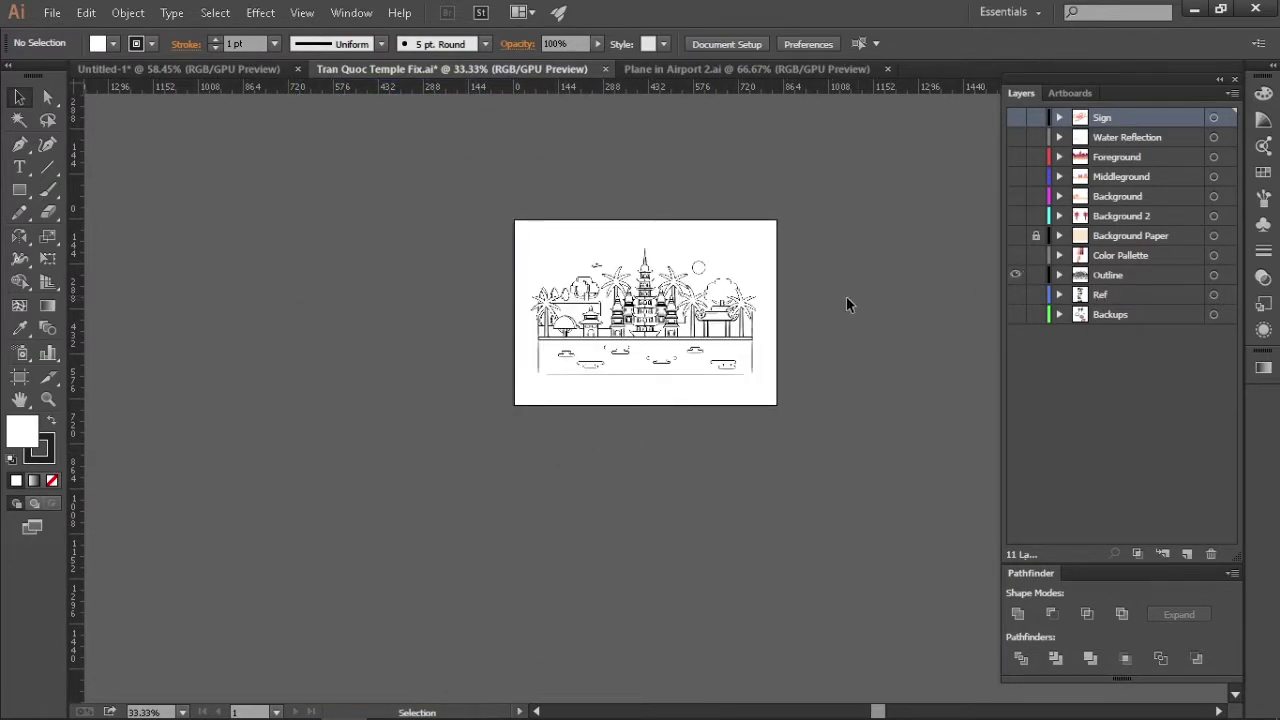
# Show the Color Pallette swatches and the cream Background Paper layer
pyautogui.scroll(1, 780, 296)
pyautogui.moveTo(811, 283); pyautogui.dragTo(835, 303)
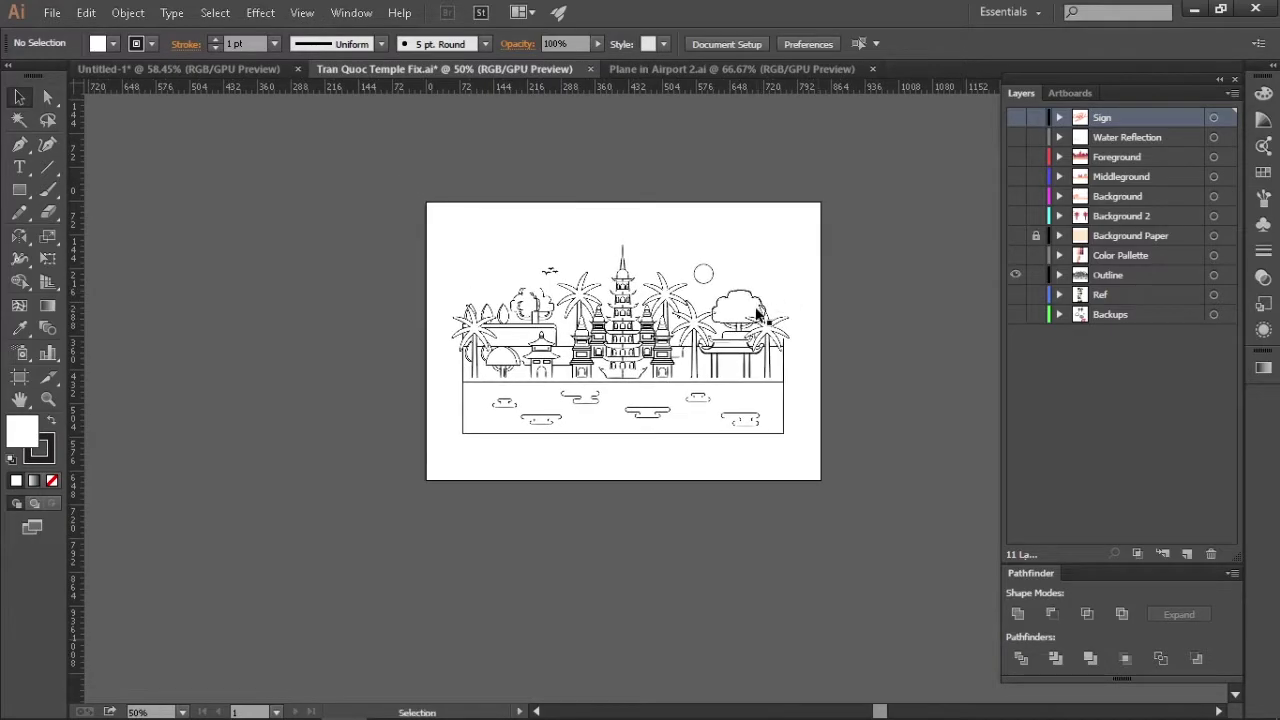
pyautogui.click(1016, 257)
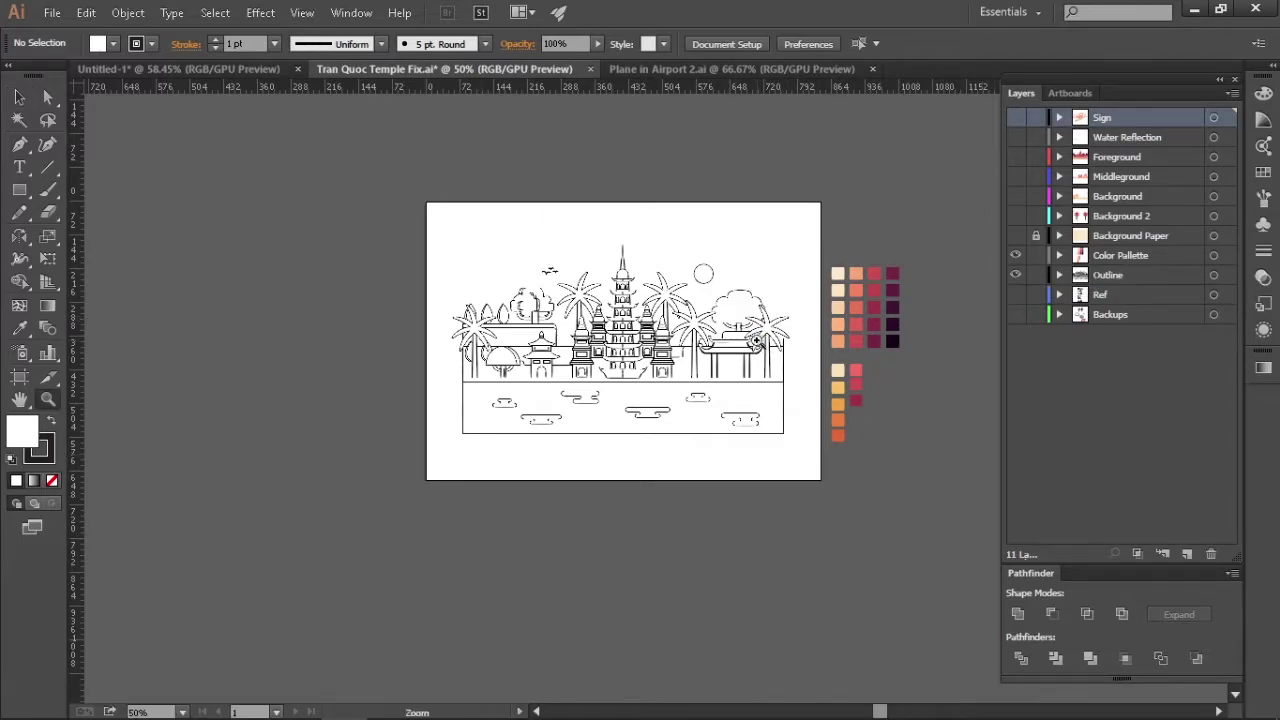
pyautogui.scroll(1, 873, 447)
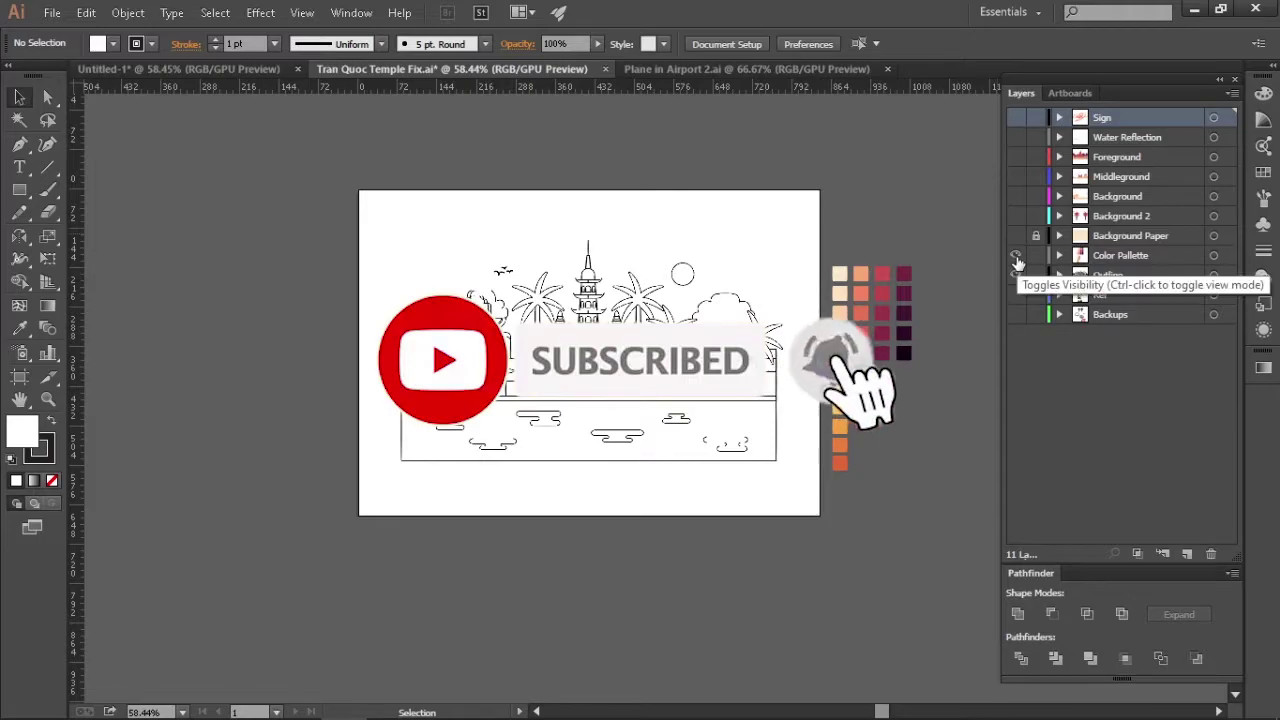
pyautogui.click(1015, 237)
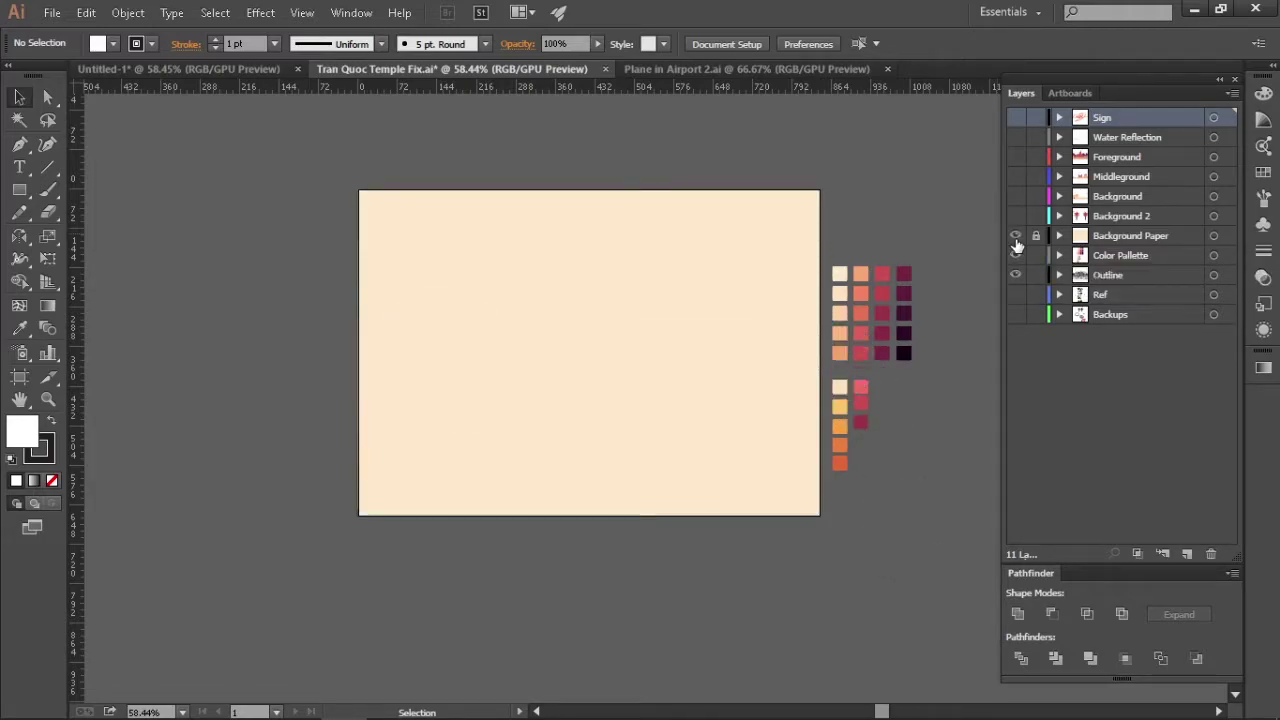
# Drag Background Paper below the Outline layer and zoom in on the line art
pyautogui.moveTo(1022, 237); pyautogui.dragTo(1022, 284)
pyautogui.press('z')
pyautogui.moveTo(725, 295)
pyautogui.mouseDown()
pyautogui.moveTo(825, 342)
pyautogui.moveTo(884, 335)
pyautogui.mouseUp()
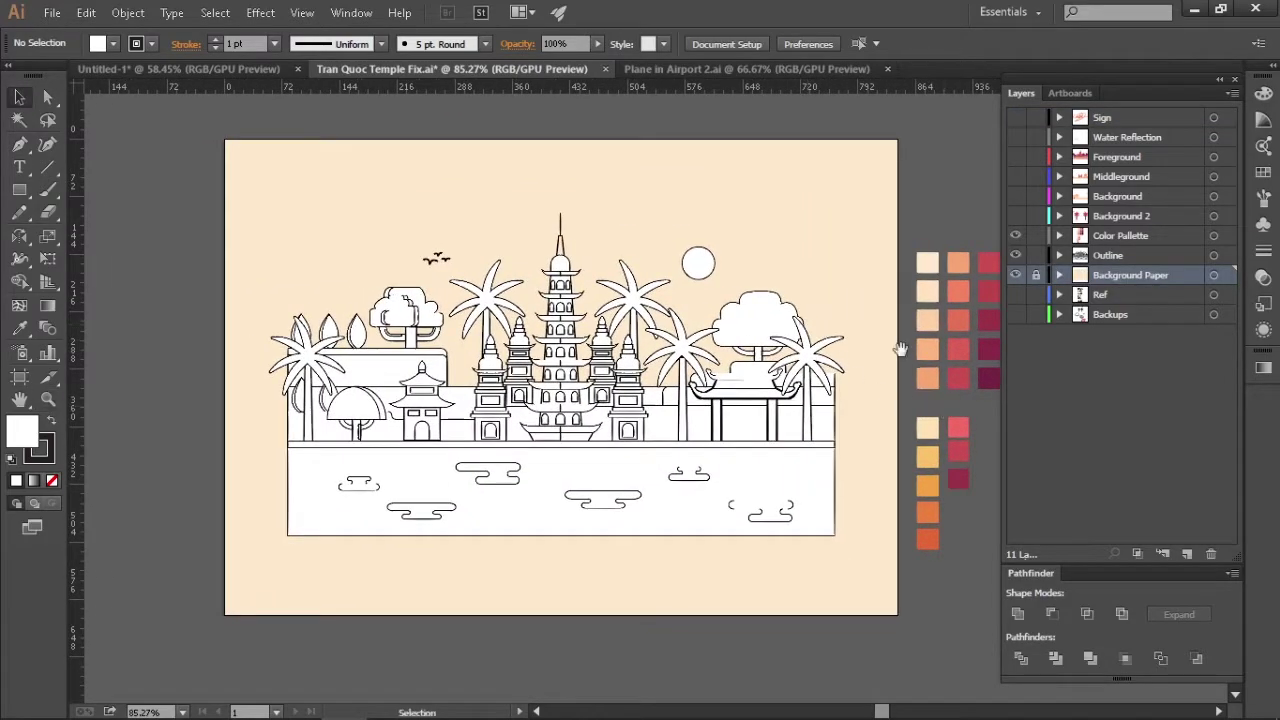
pyautogui.press('v')
# Select the Background 2, Sign, Water Reflection and Foreground layer rows, then turn Foreground on
pyautogui.click(1100, 216)
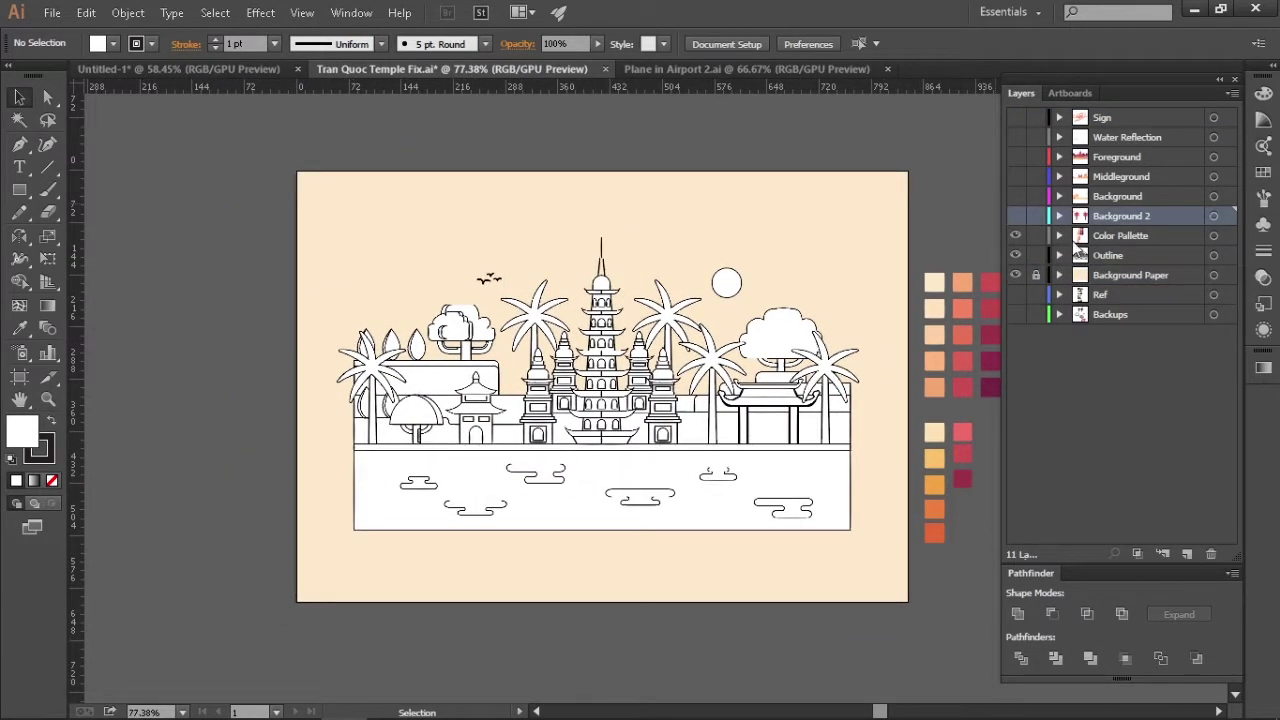
pyautogui.click(1107, 121)
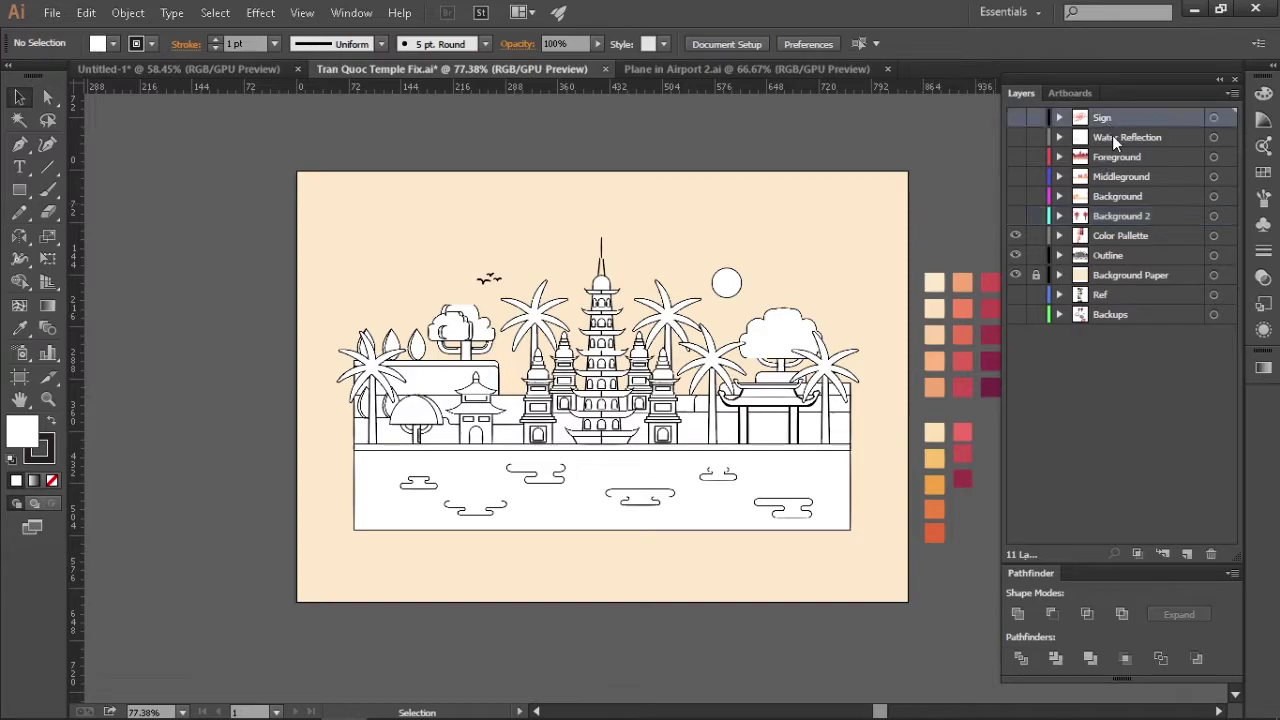
pyautogui.click(1090, 139)
pyautogui.click(1095, 118)
pyautogui.click(1090, 138)
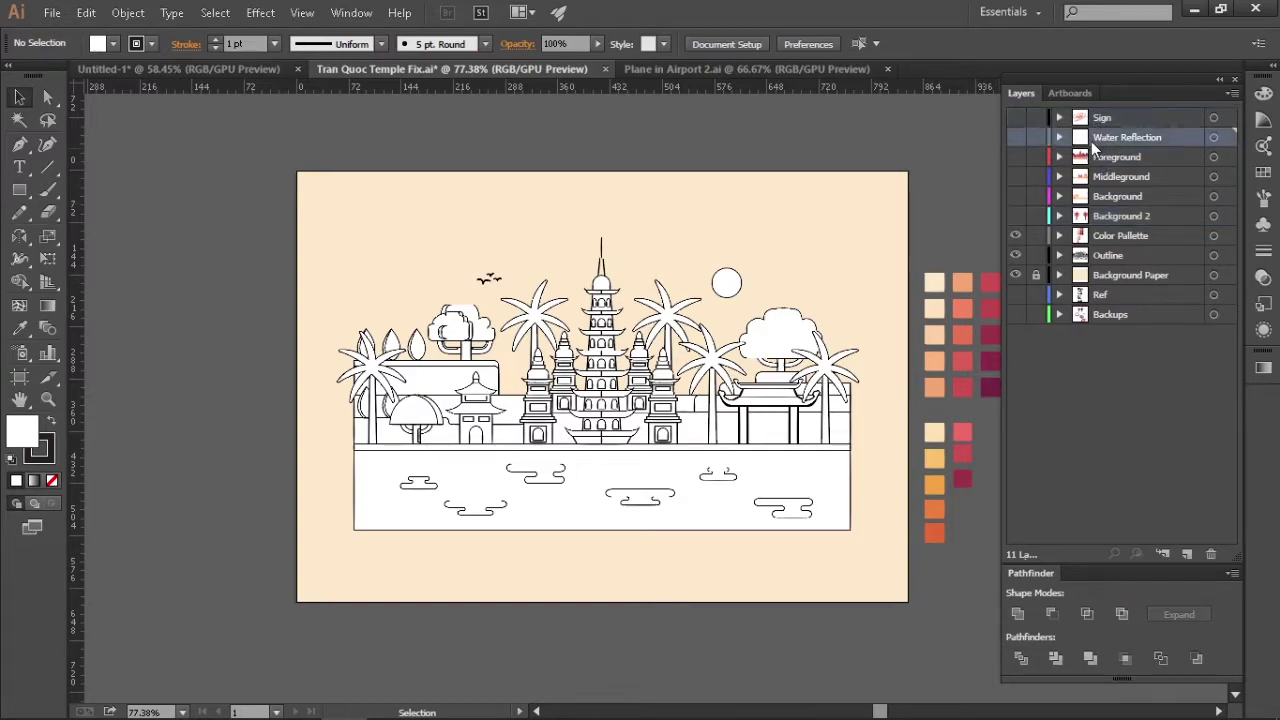
pyautogui.click(1090, 120)
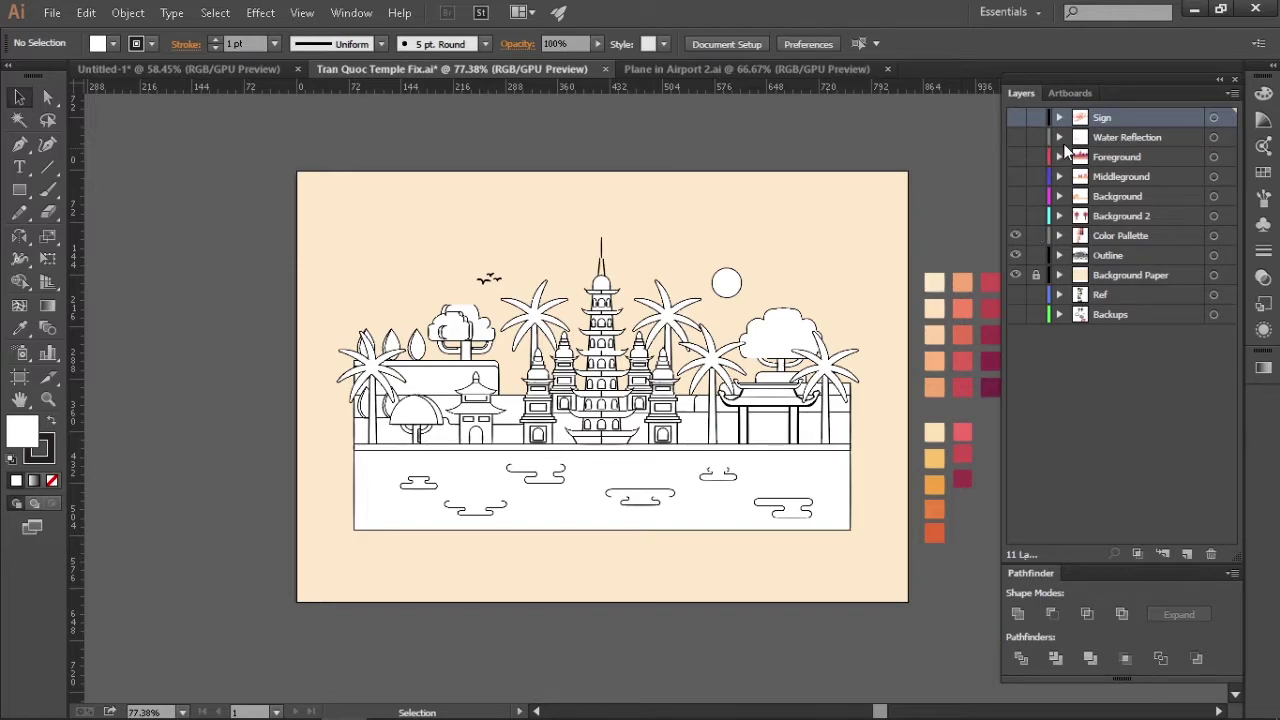
pyautogui.click(1088, 140)
pyautogui.click(1088, 160)
pyautogui.click(1097, 143)
pyautogui.click(1100, 157)
pyautogui.click(1100, 137)
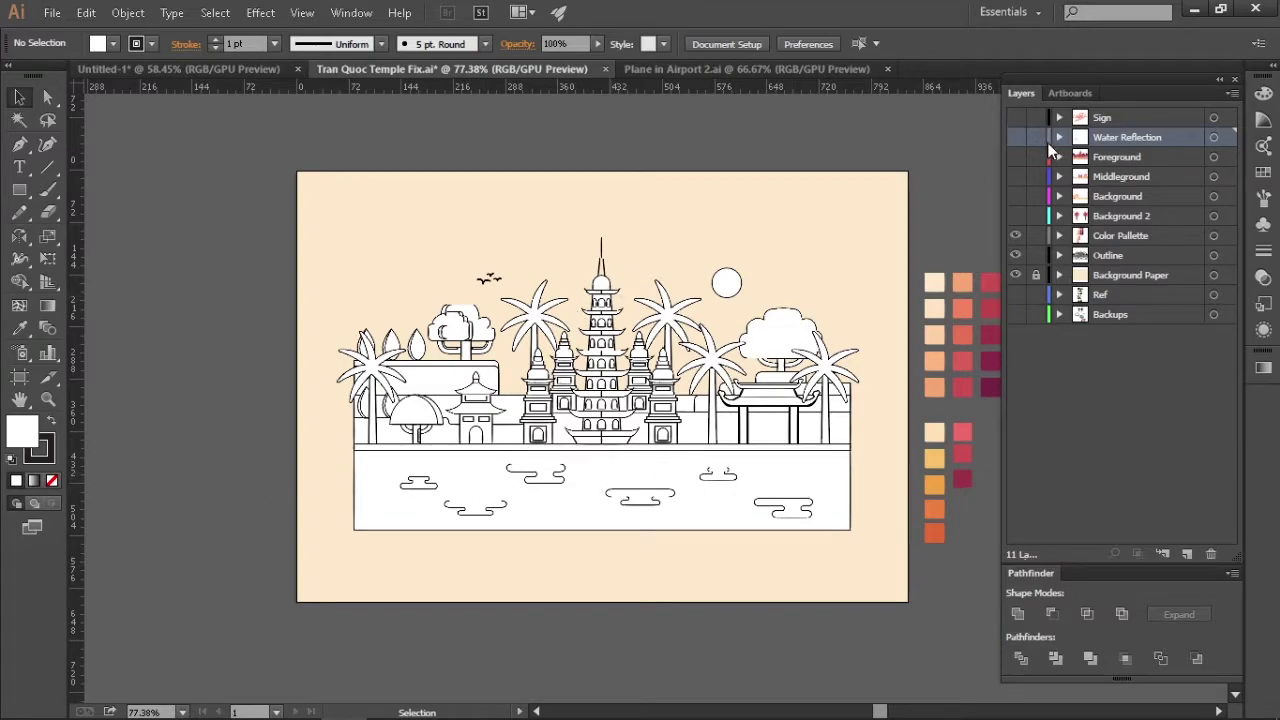
pyautogui.click(1069, 160)
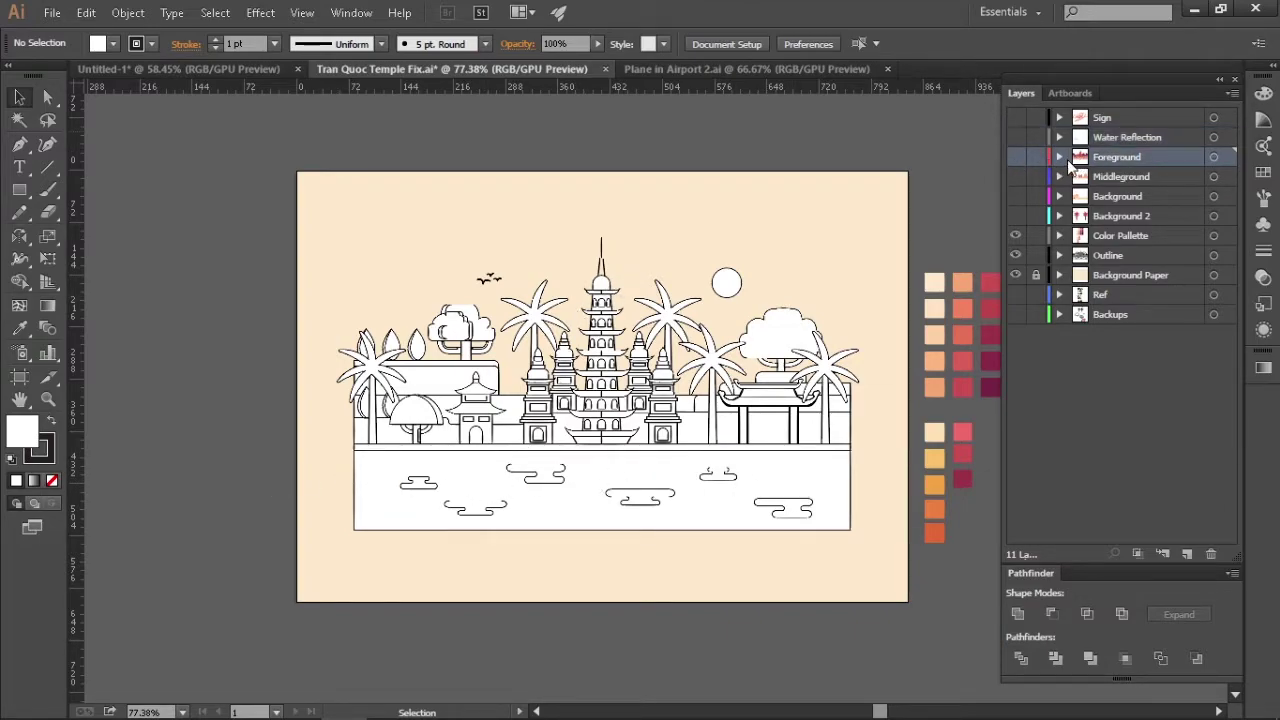
pyautogui.click(1016, 158)
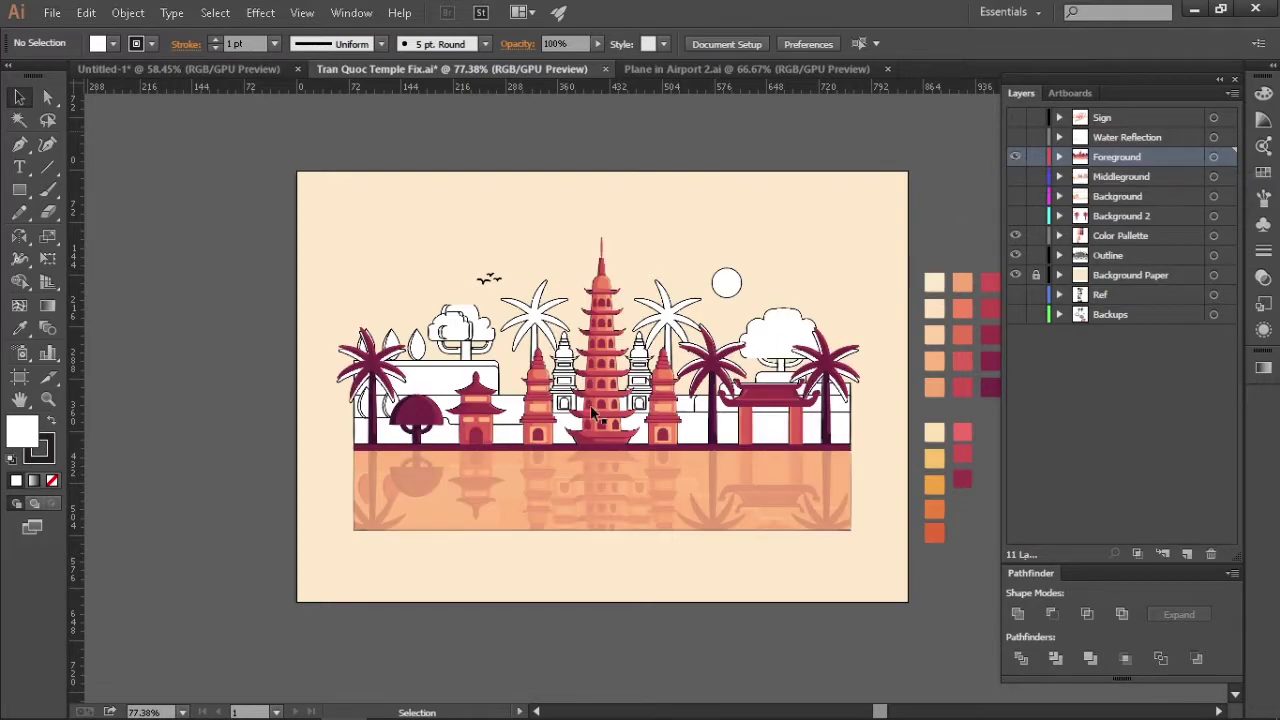
# Zoom into the illustration and expand the Foreground layer's contents
pyautogui.press('z')
pyautogui.click(638, 481)
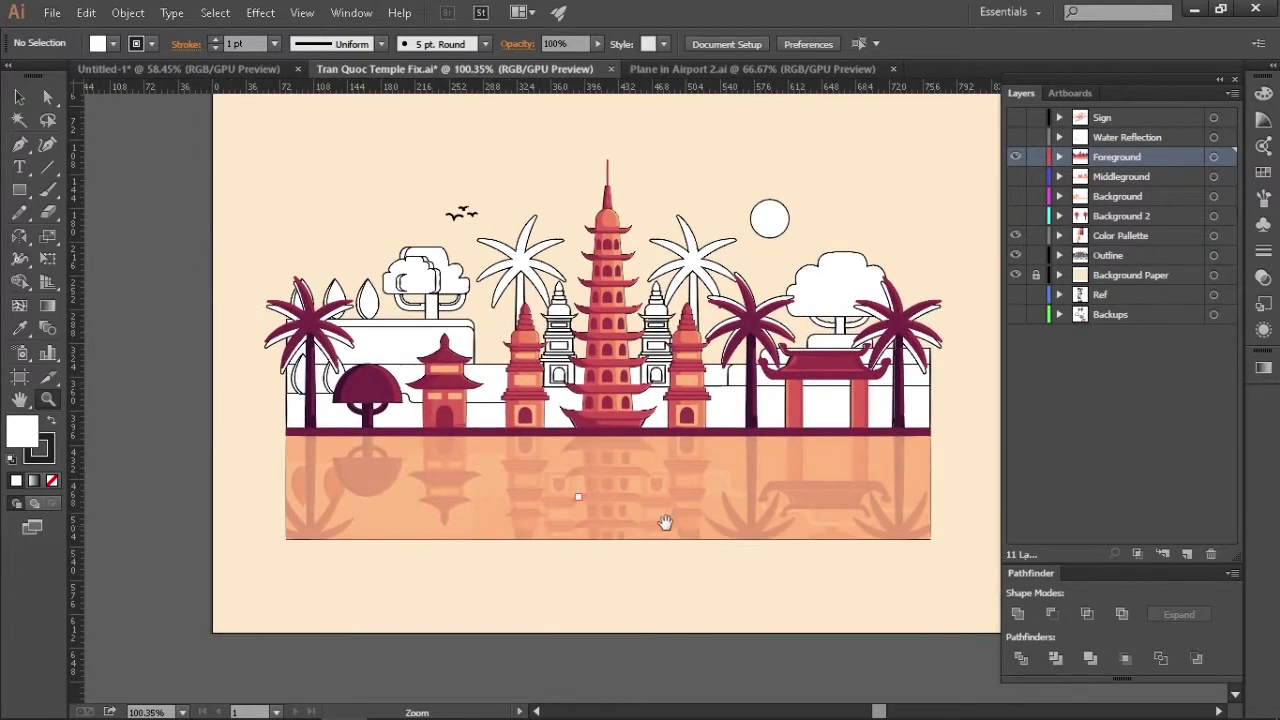
pyautogui.press('v')
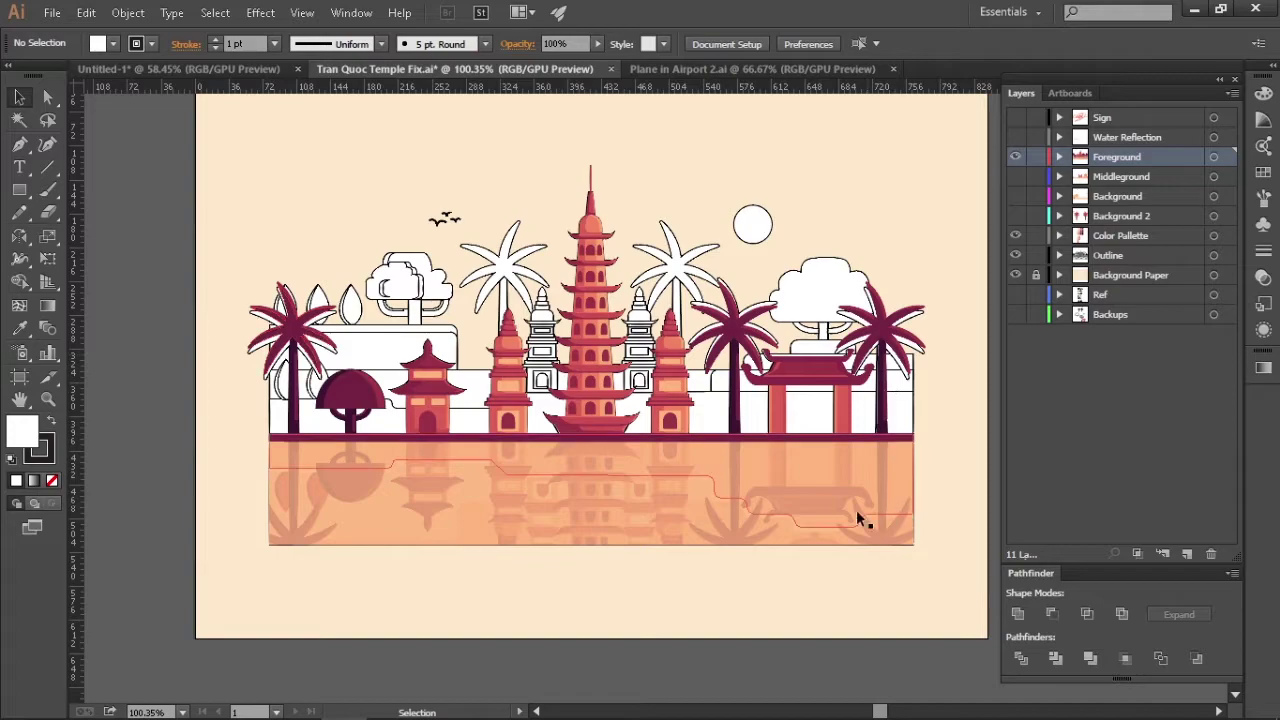
pyautogui.click(1059, 157)
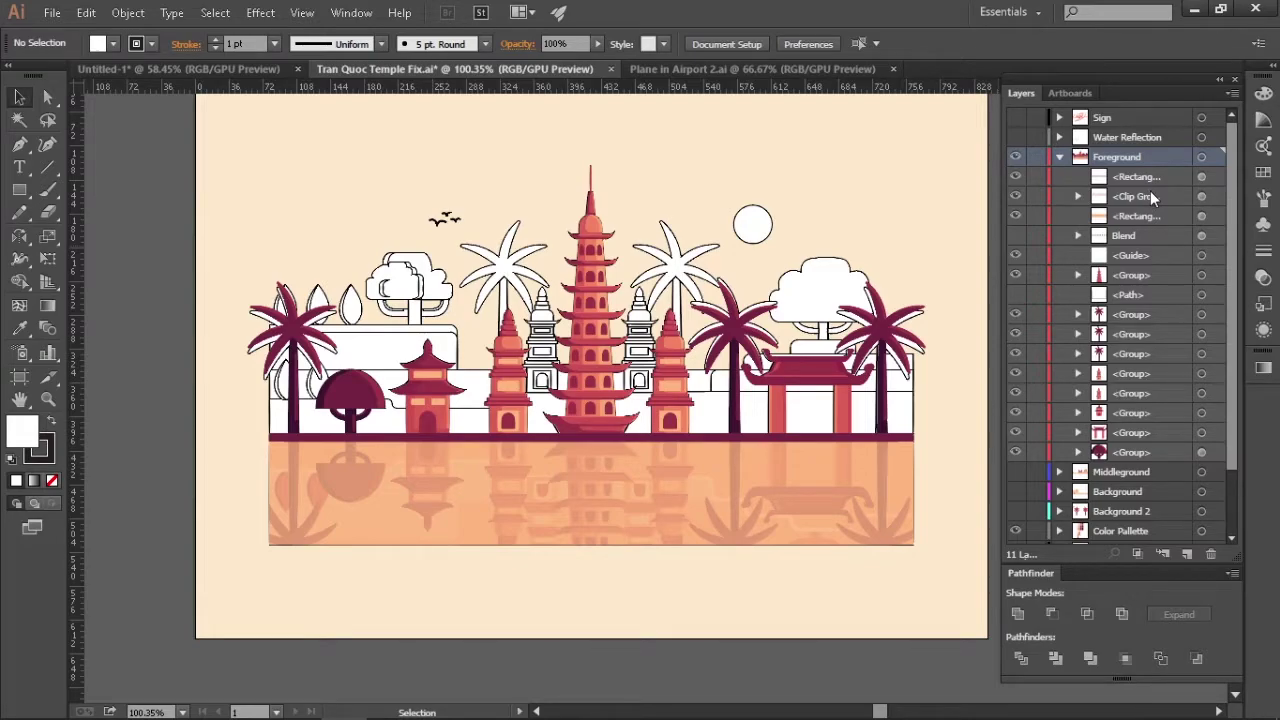
# Select the palm trees, red gate, small pagodas and round tree groups on canvas, then deselect
pyautogui.click(884, 340)
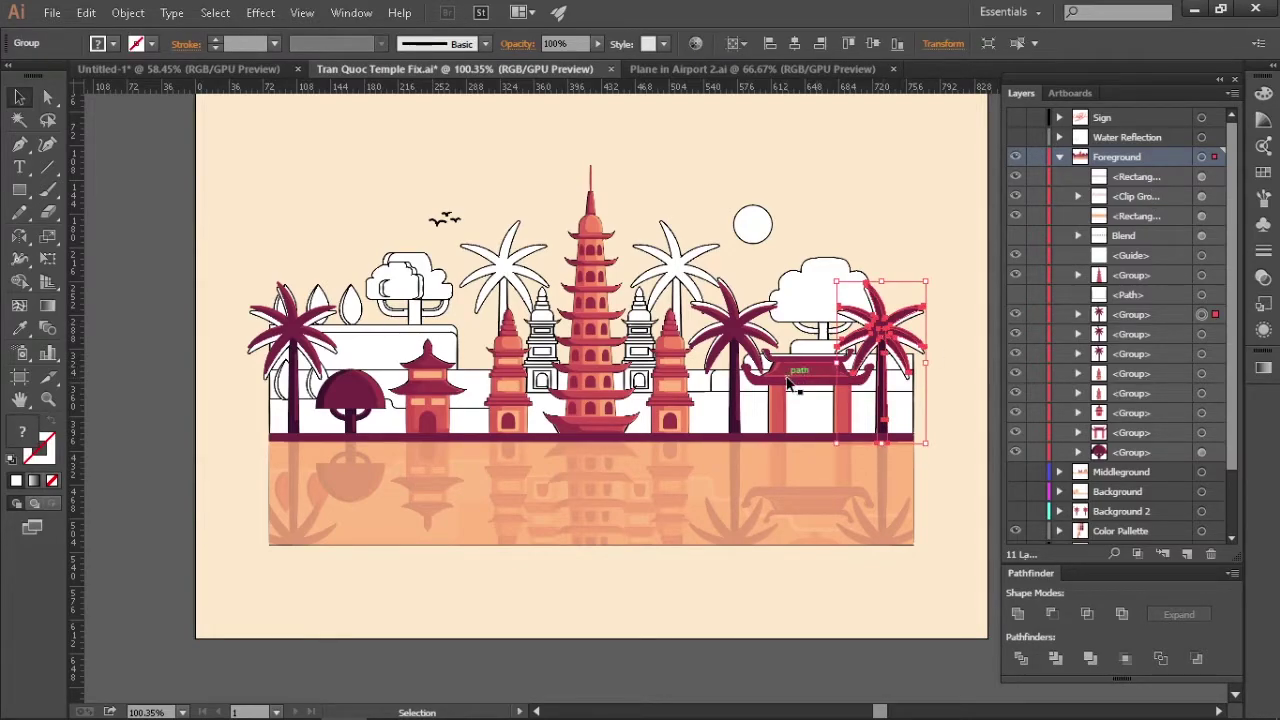
pyautogui.click(797, 380)
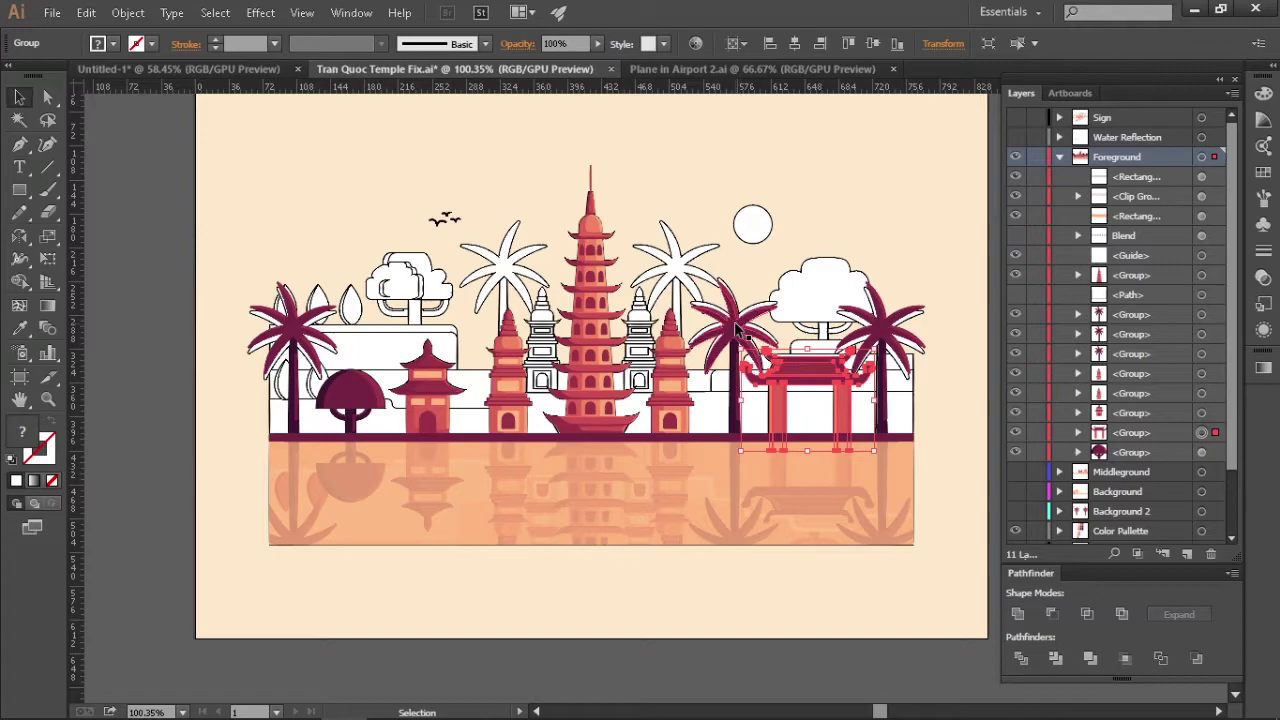
pyautogui.click(690, 368)
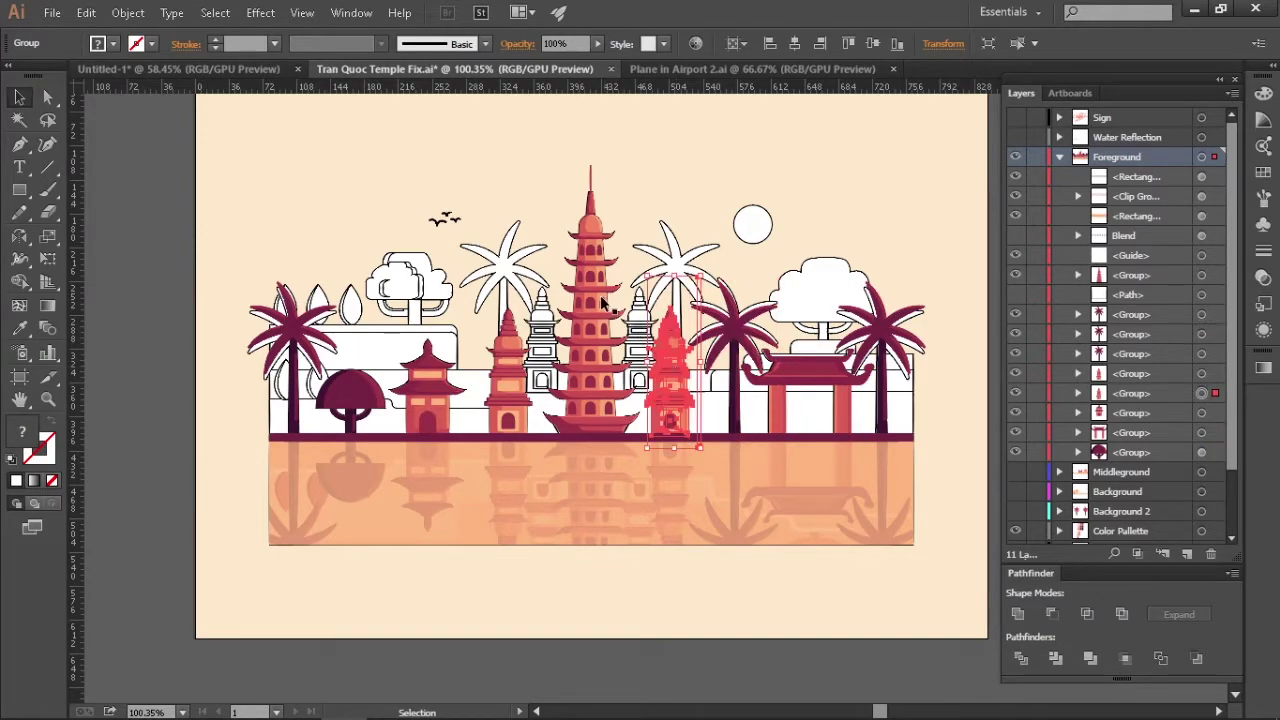
pyautogui.click(578, 372)
pyautogui.click(510, 372)
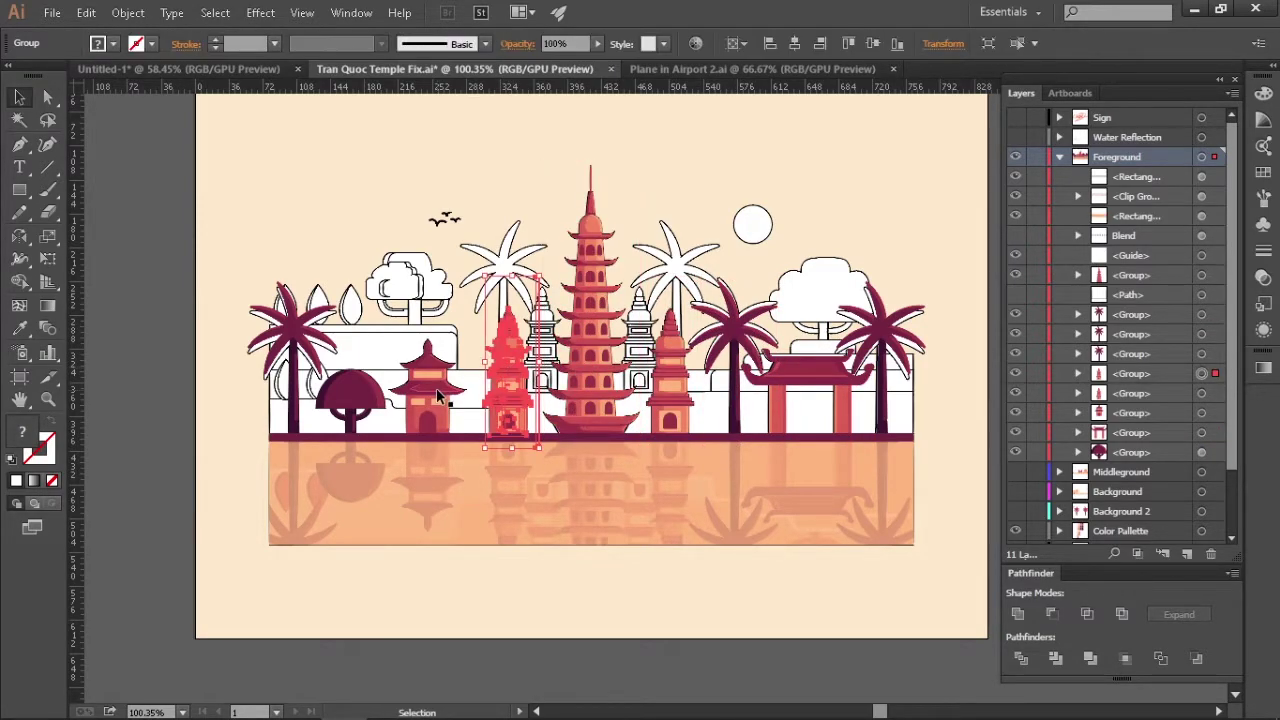
pyautogui.click(341, 378)
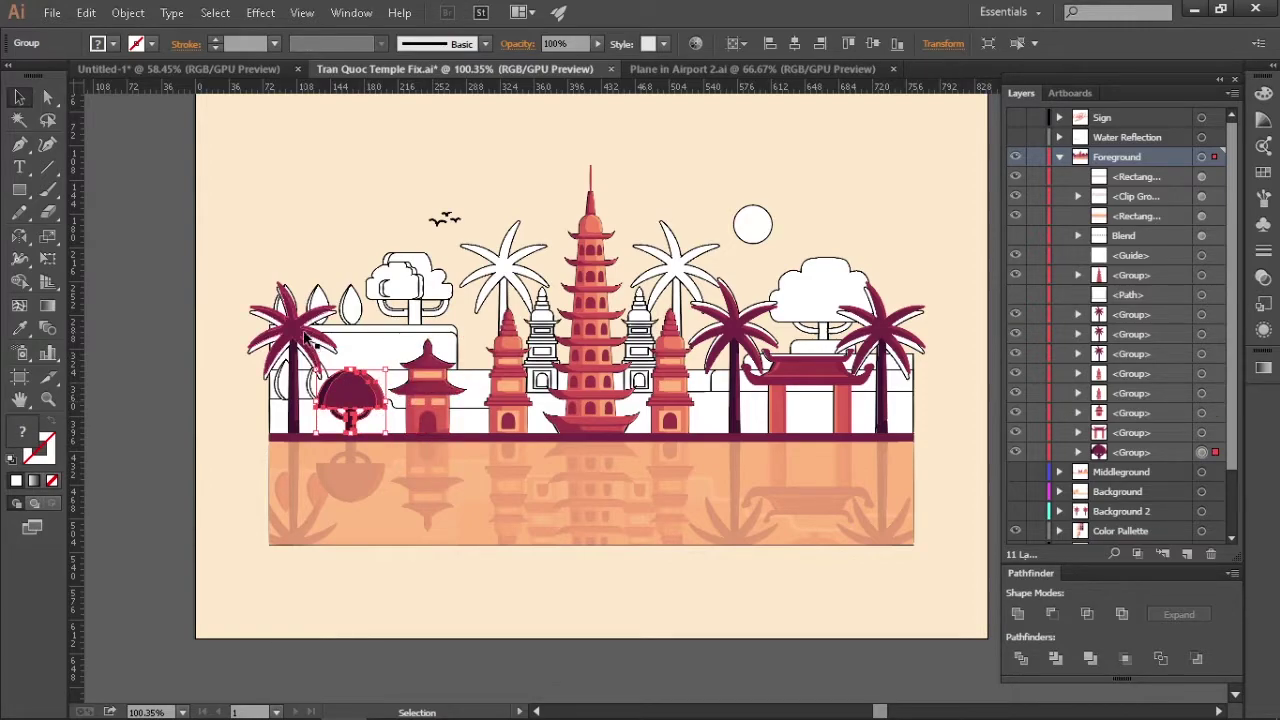
pyautogui.click(300, 325)
pyautogui.click(163, 357)
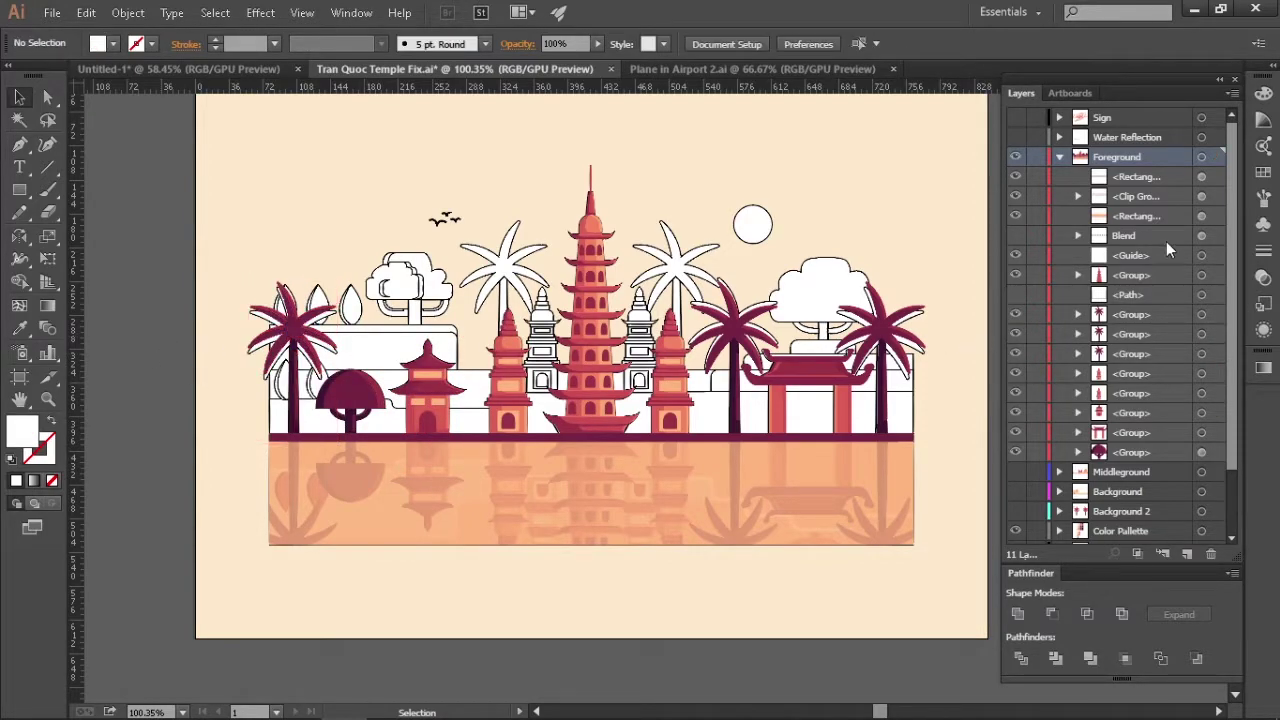
# Select Foreground's group and clip group in Layers, then collapse Foreground and select Middleground
pyautogui.click(1134, 316)
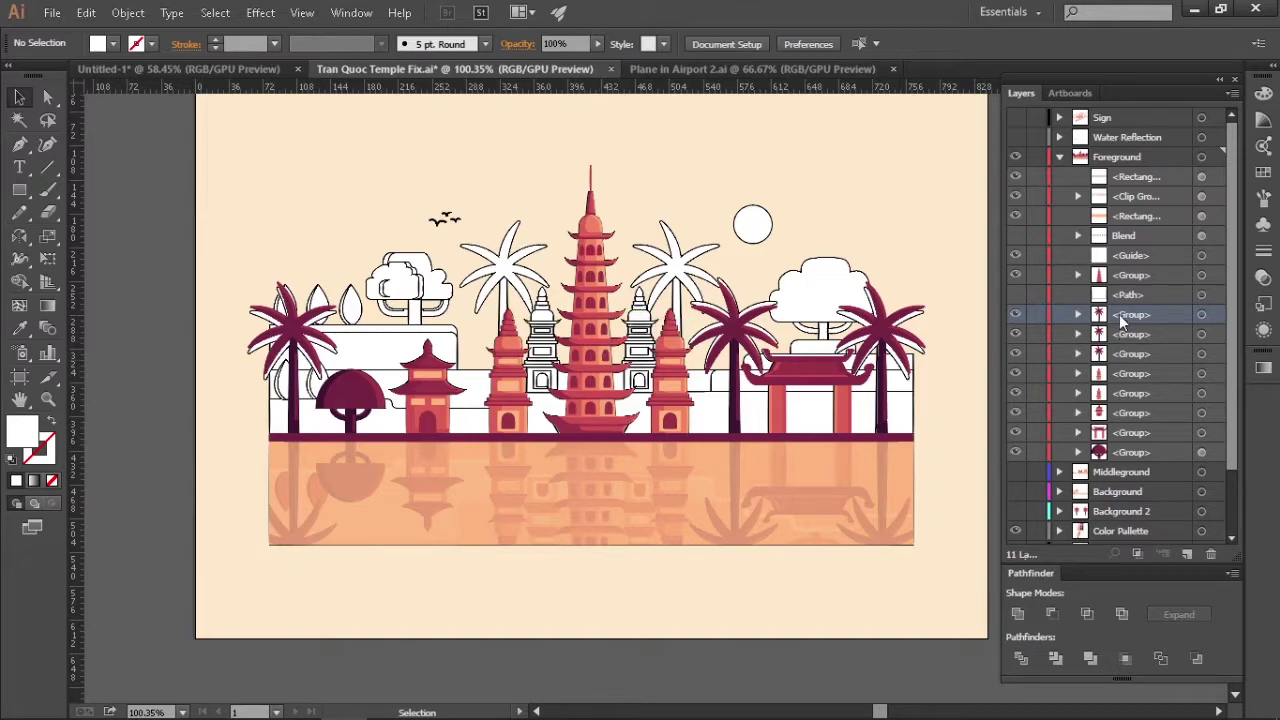
pyautogui.click(1138, 198)
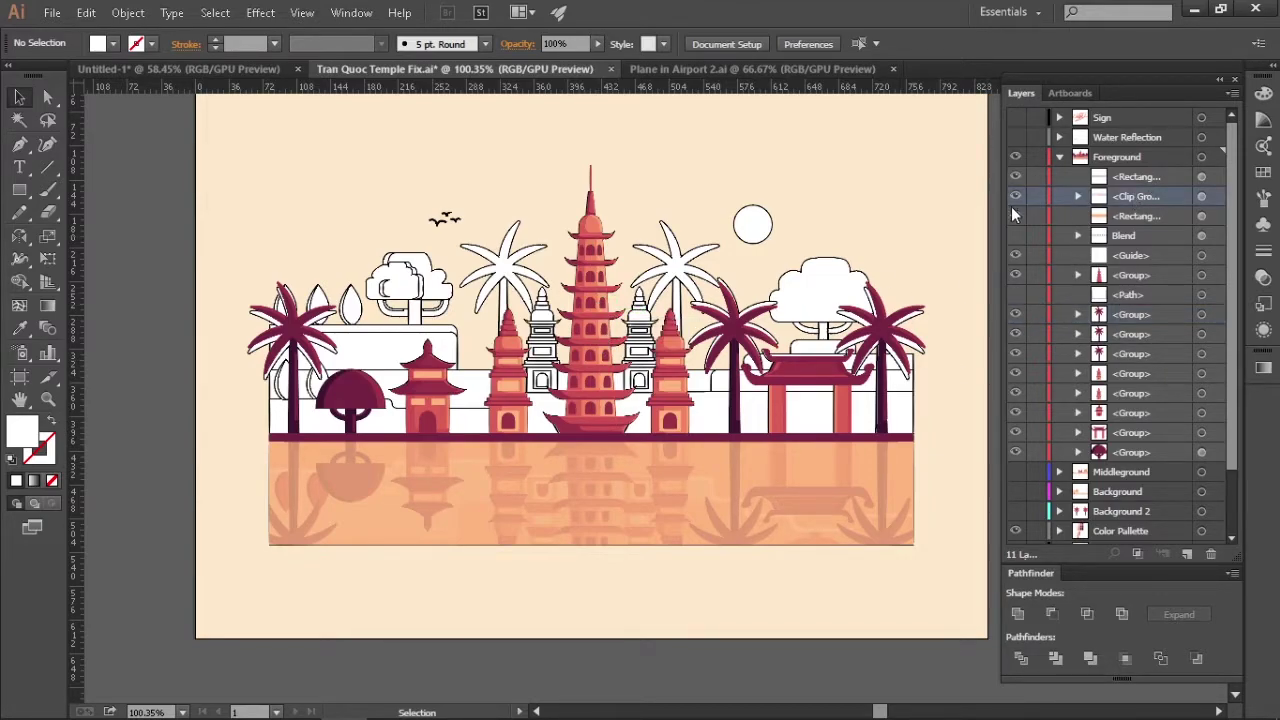
pyautogui.click(1060, 157)
pyautogui.click(1112, 178)
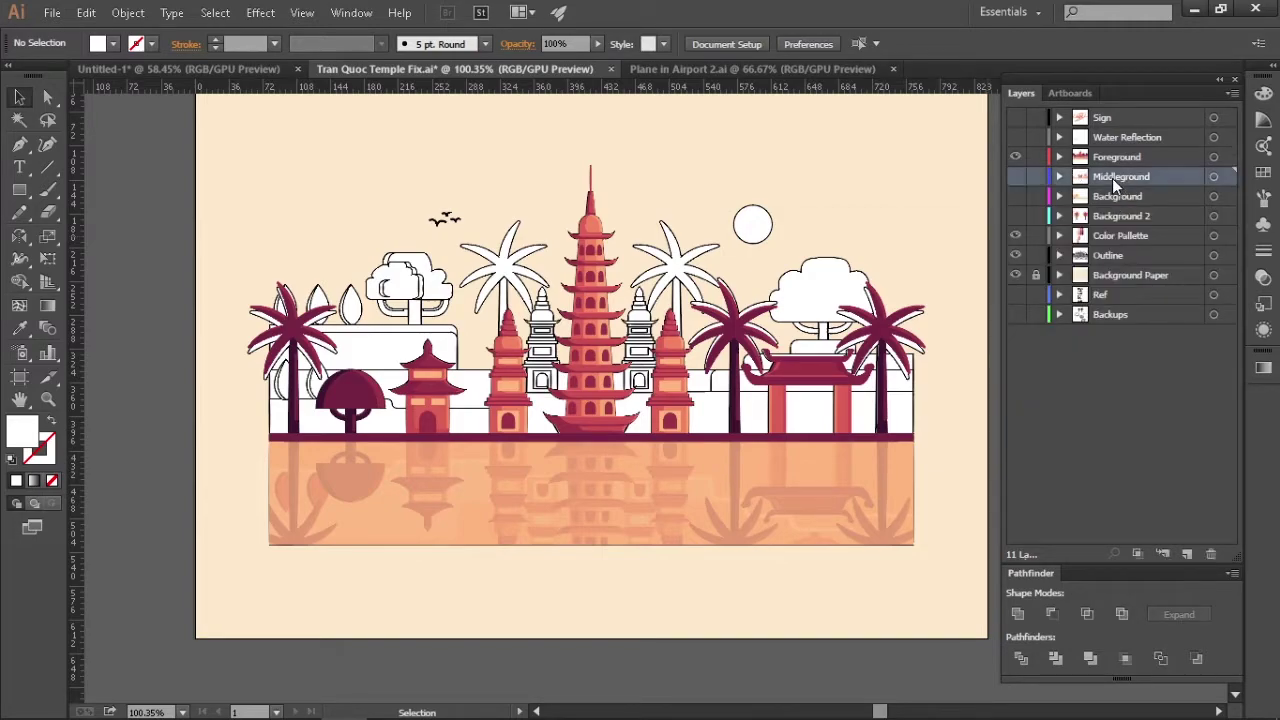
# Show the Middleground layer and expand it to view its sublayers
pyautogui.click(1017, 178)
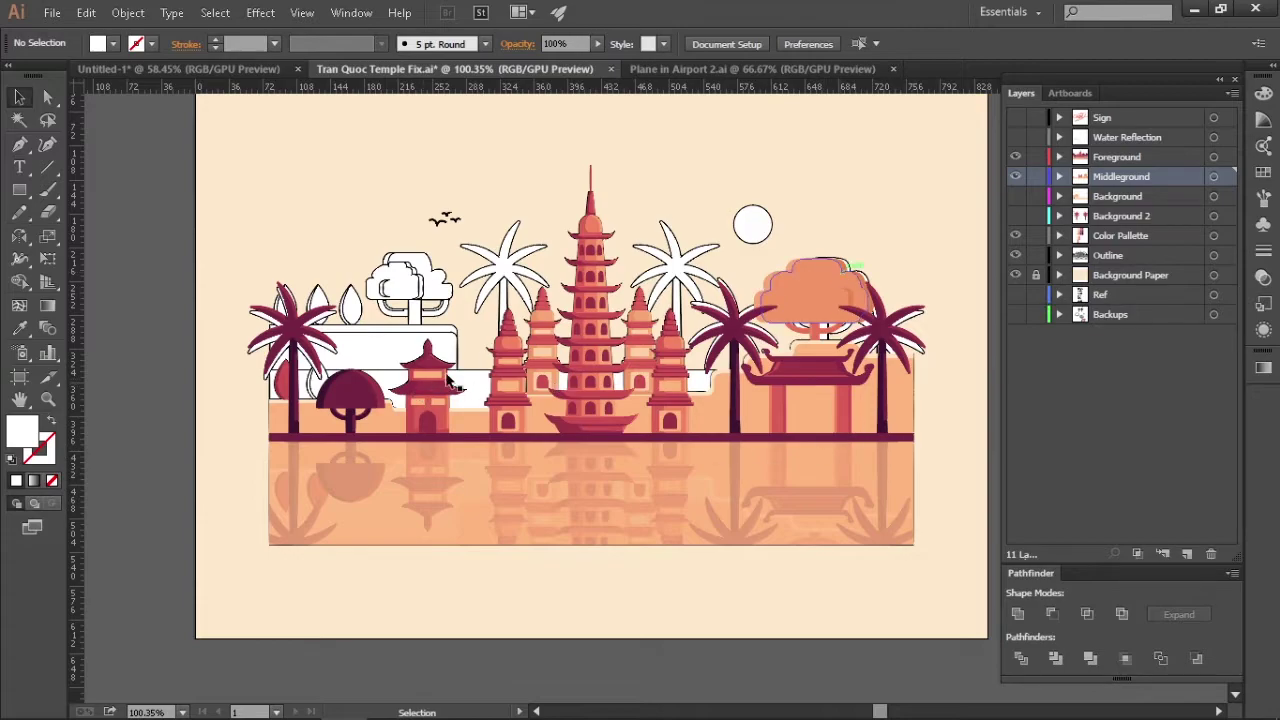
pyautogui.click(1060, 177)
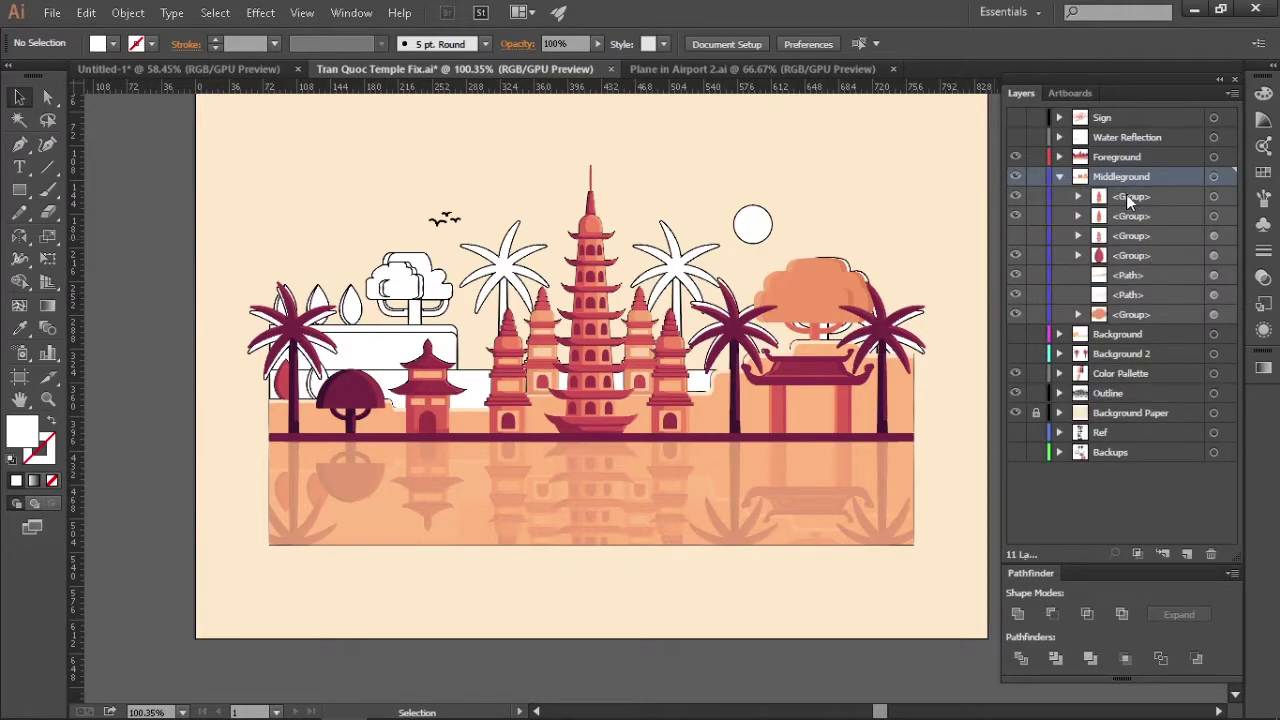
pyautogui.click(1129, 216)
pyautogui.click(1132, 198)
# Toggle each Middleground group off and on to identify the pagodas, gate shapes and orange tree
pyautogui.click(1015, 196)
pyautogui.click(1015, 196)
pyautogui.click(1015, 216)
pyautogui.click(1015, 216)
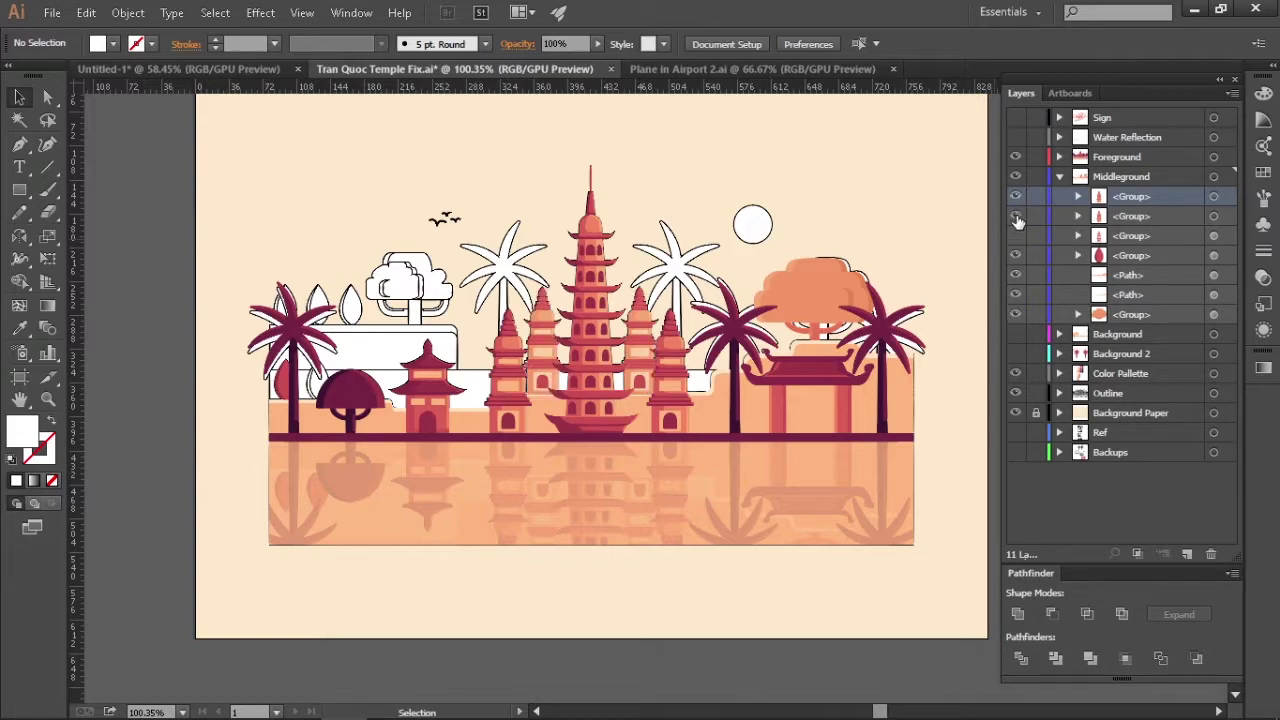
pyautogui.click(1015, 258)
pyautogui.click(1015, 257)
pyautogui.click(1015, 290)
pyautogui.click(1015, 277)
pyautogui.click(1015, 314)
pyautogui.click(1015, 314)
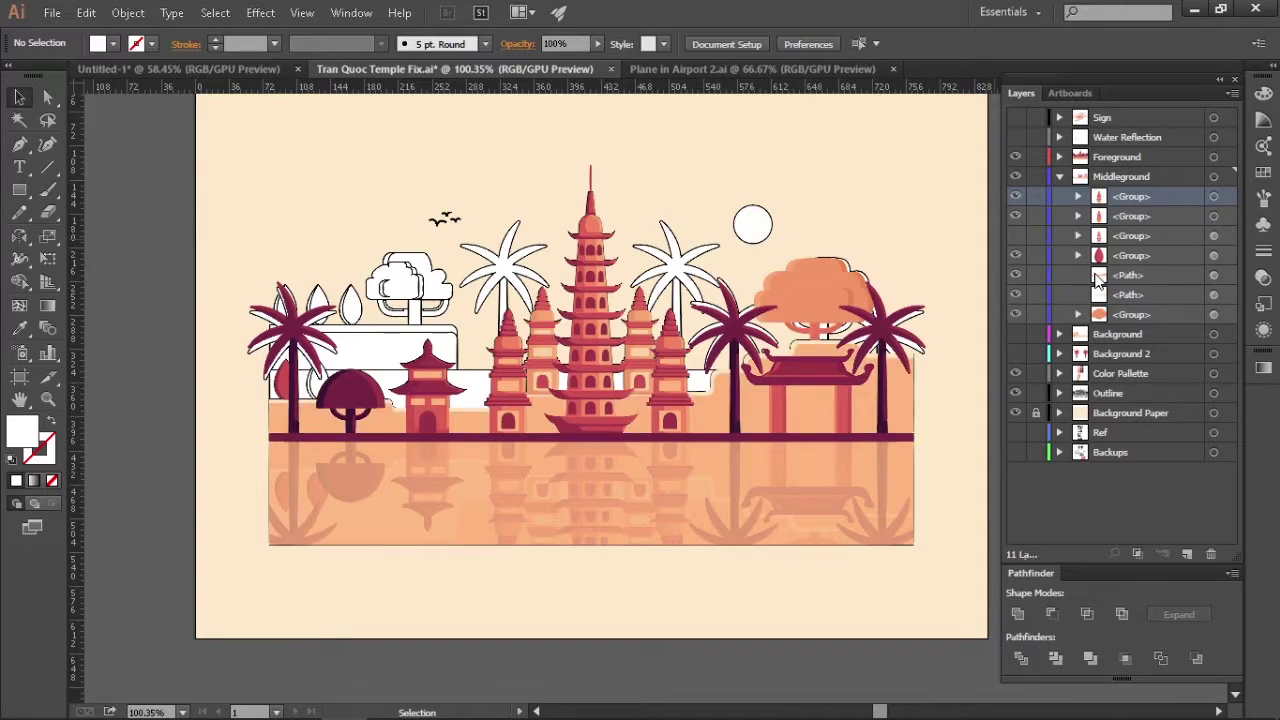
# Collapse Middleground and make the Background layer visible
pyautogui.click(1059, 176)
pyautogui.click(1085, 198)
pyautogui.click(1015, 197)
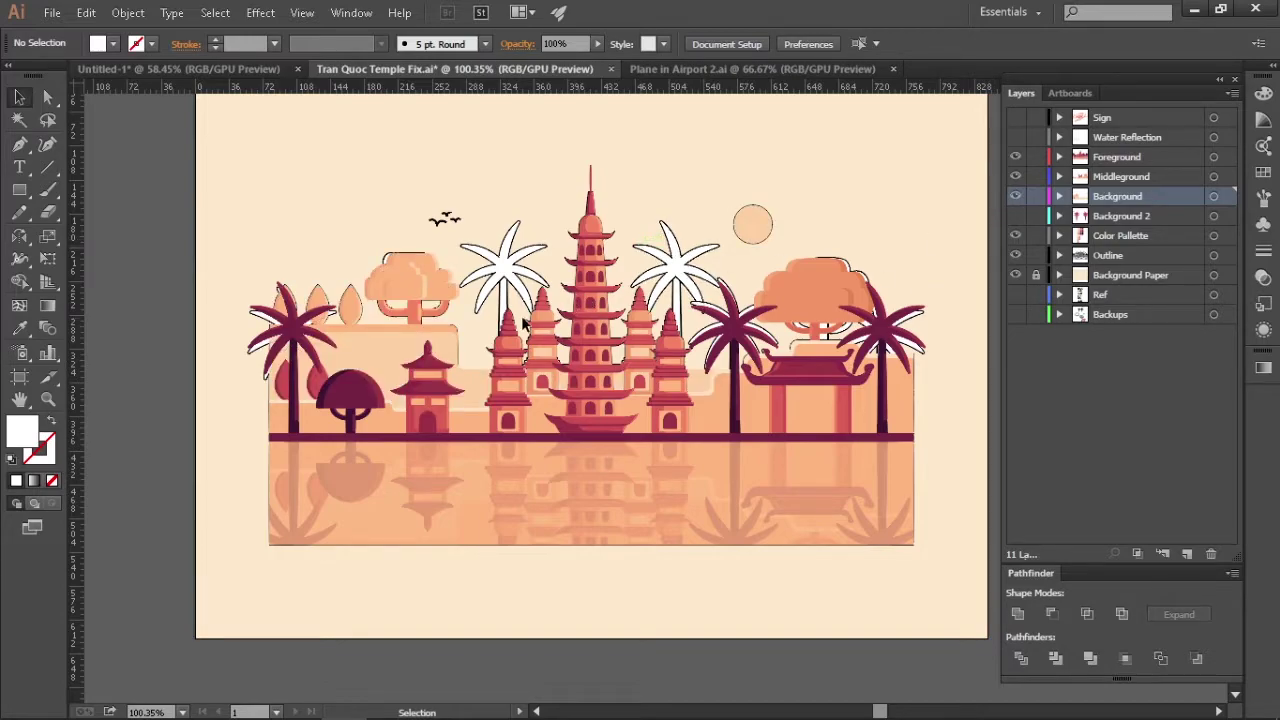
# Expand Background and briefly toggle its left orange tree to inspect it
pyautogui.click(1059, 197)
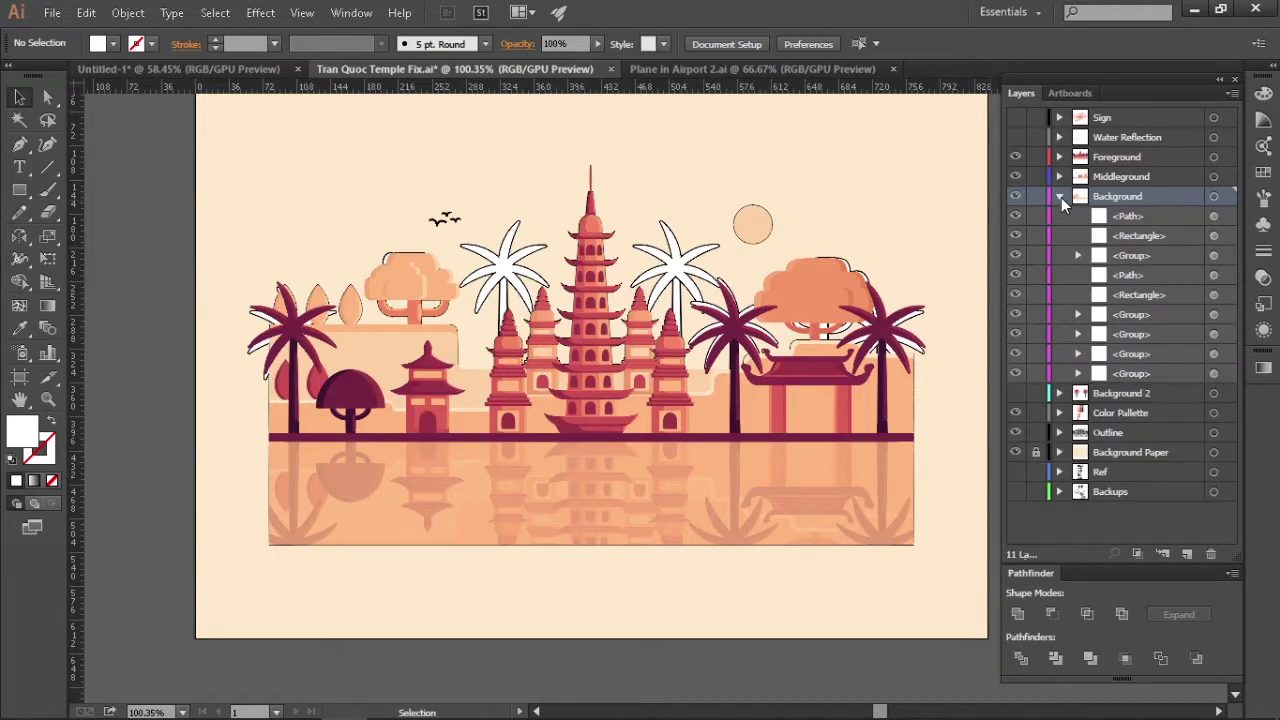
pyautogui.click(1015, 314)
pyautogui.click(1015, 314)
pyautogui.click(1059, 197)
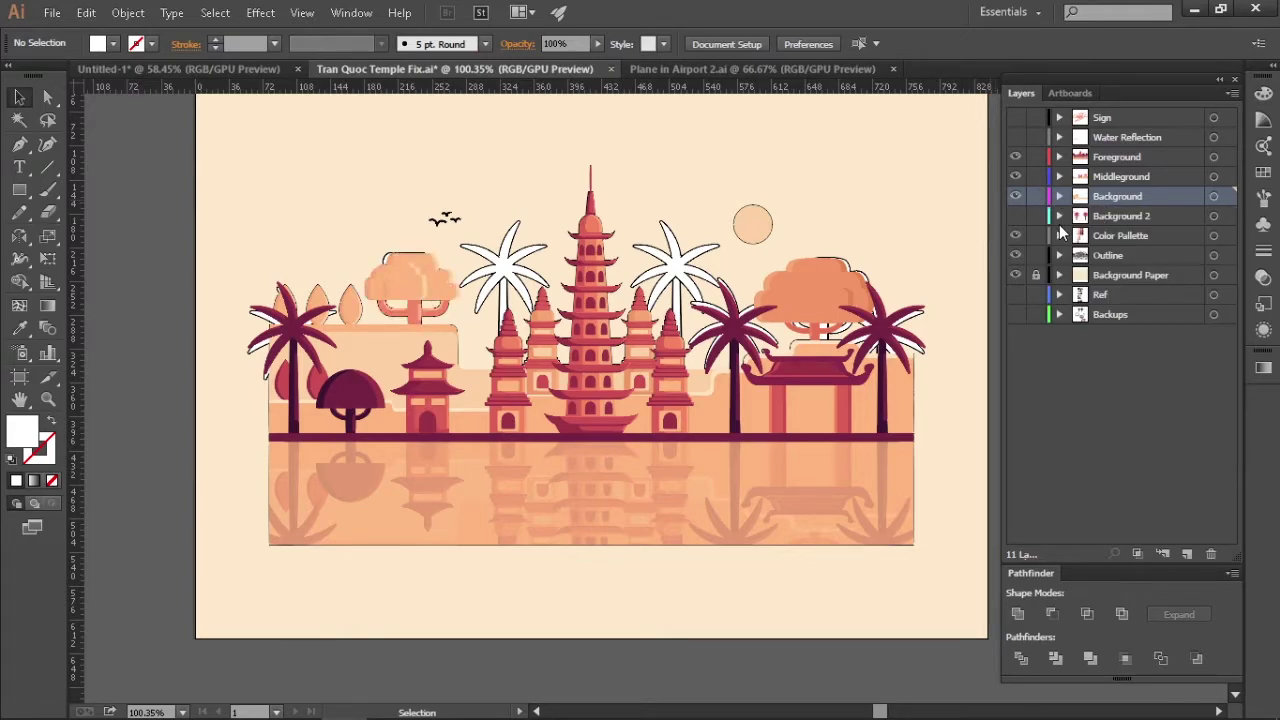
# Turn on Background 2 and Water Reflection to colour the rear palms and add orange ripples
pyautogui.click(1080, 220)
pyautogui.click(1016, 216)
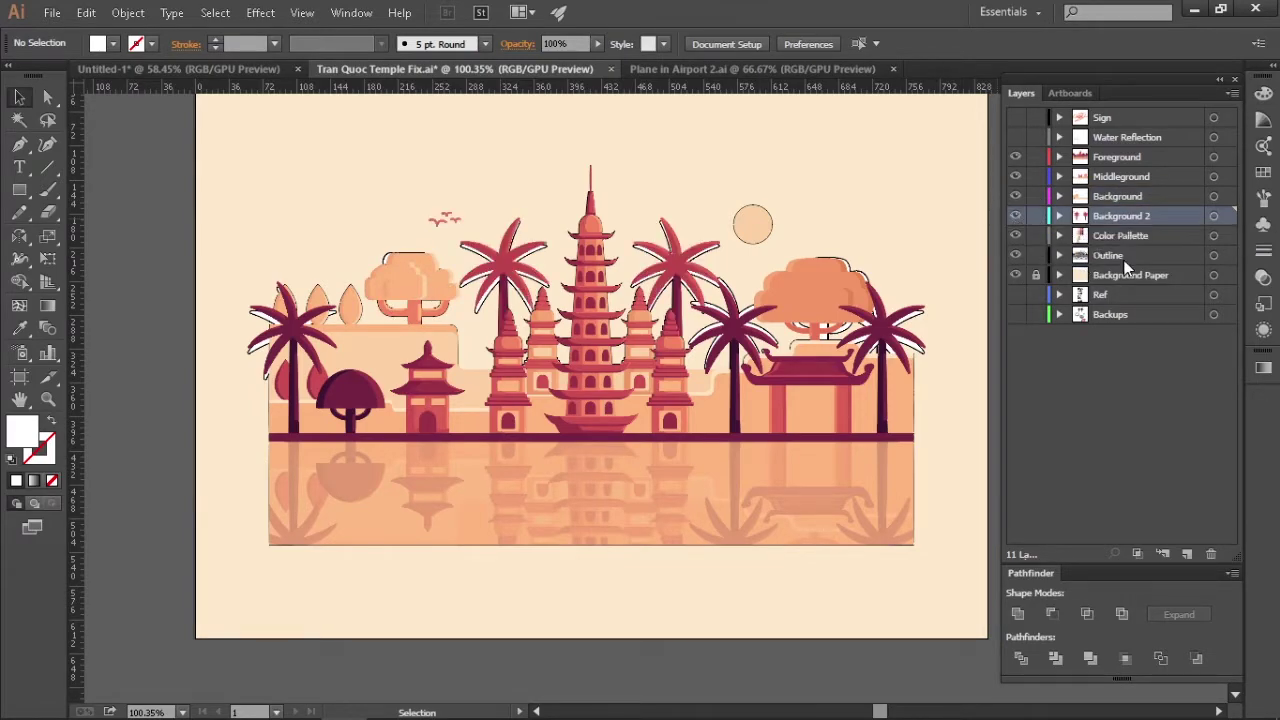
pyautogui.click(1105, 140)
pyautogui.click(1016, 137)
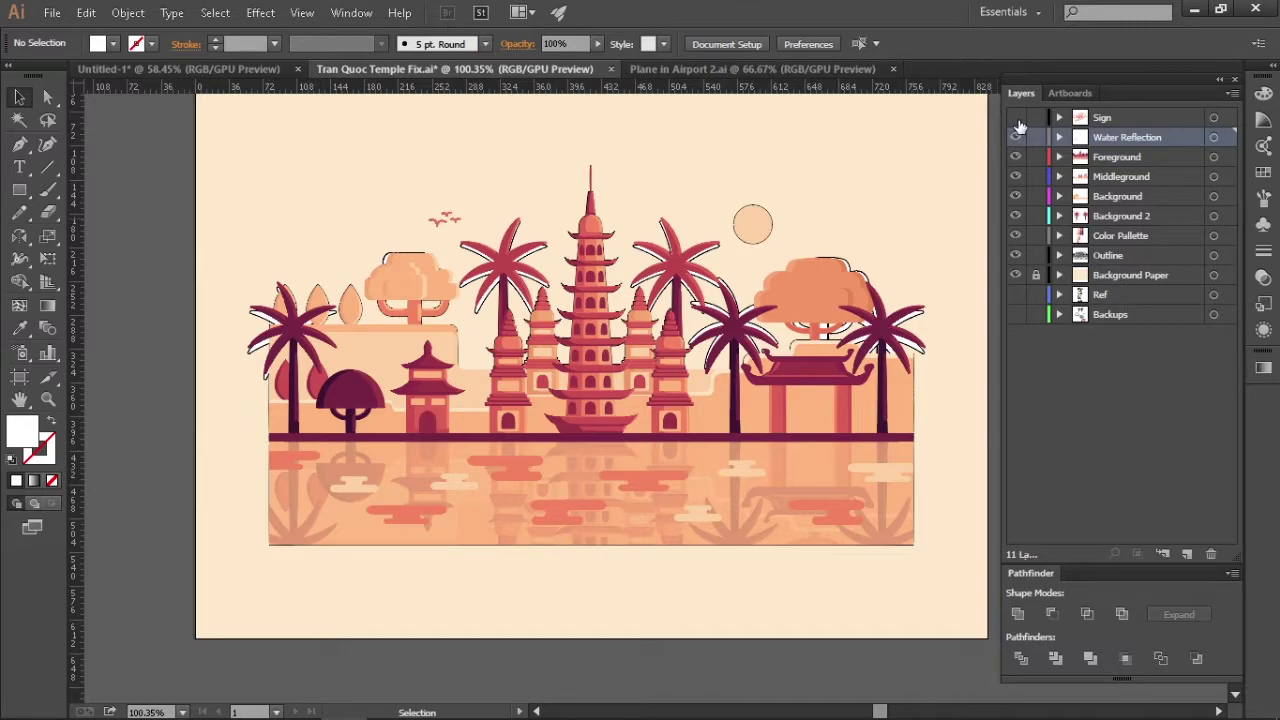
# Show the Sign layer's signature, zoom out to the full artboard, and hide the Outline layer
pyautogui.click(1016, 117)
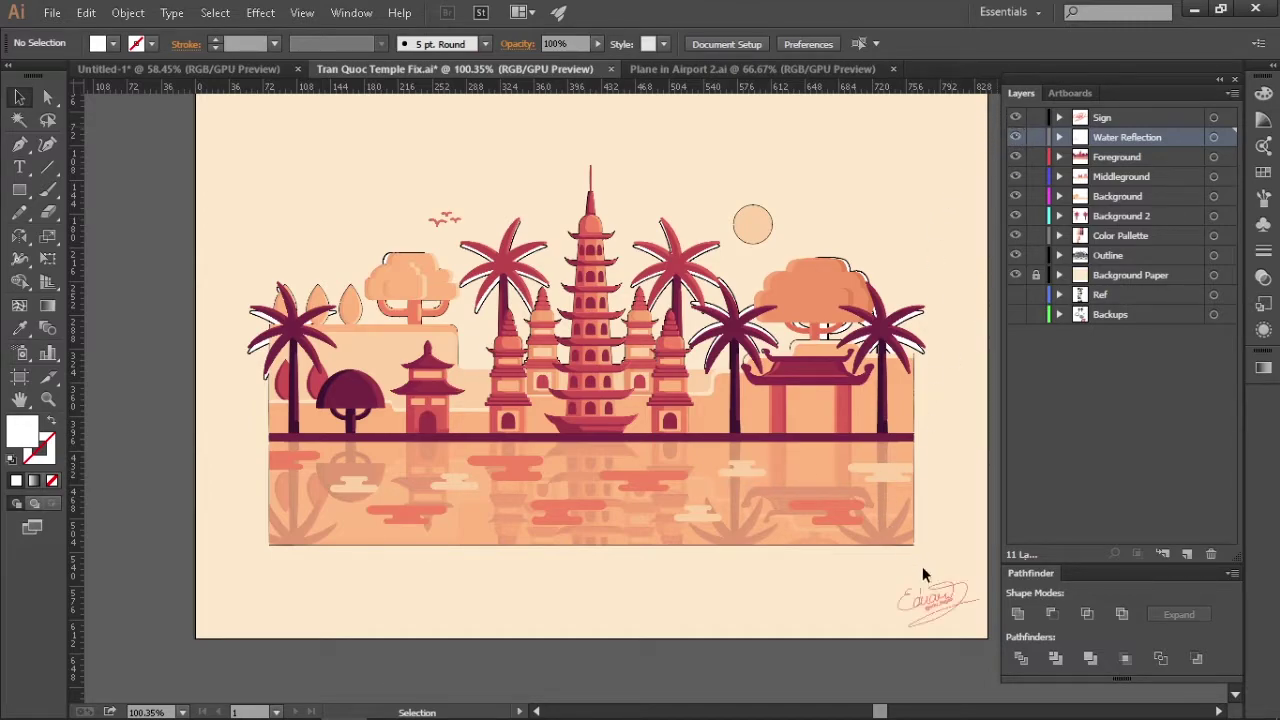
pyautogui.press('z')
pyautogui.moveTo(919, 569); pyautogui.dragTo(880, 569)
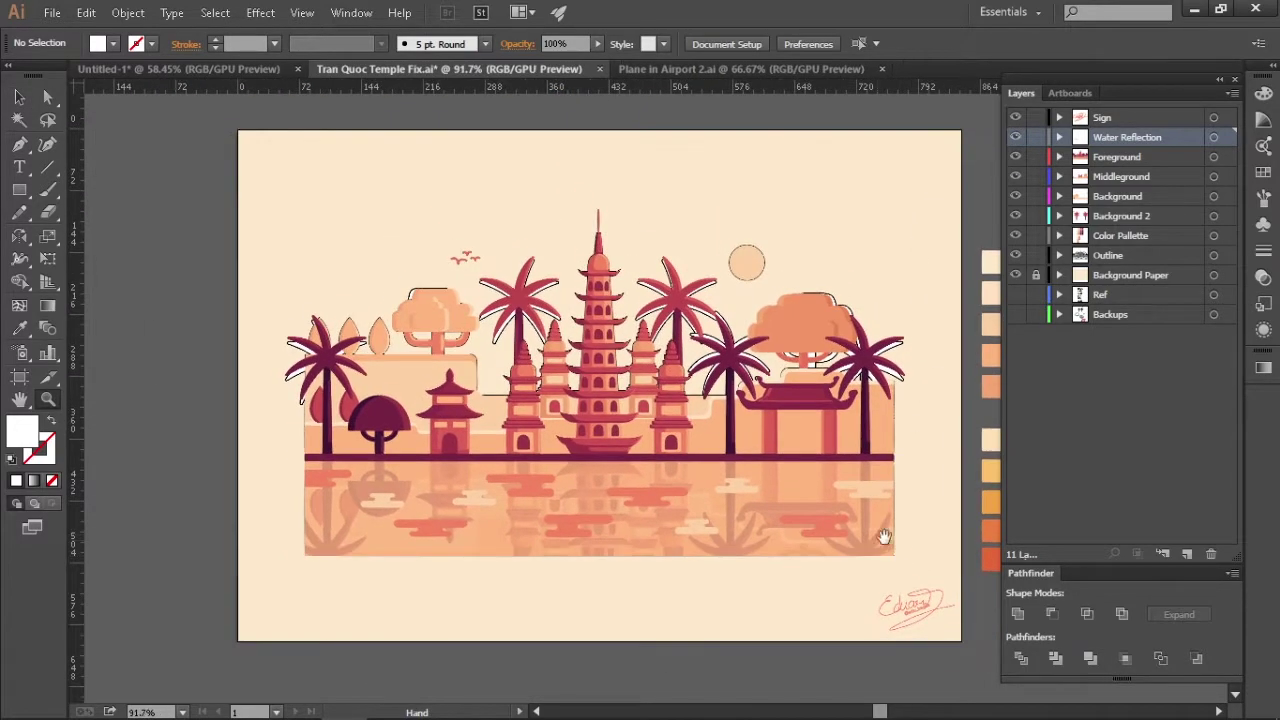
pyautogui.press('v')
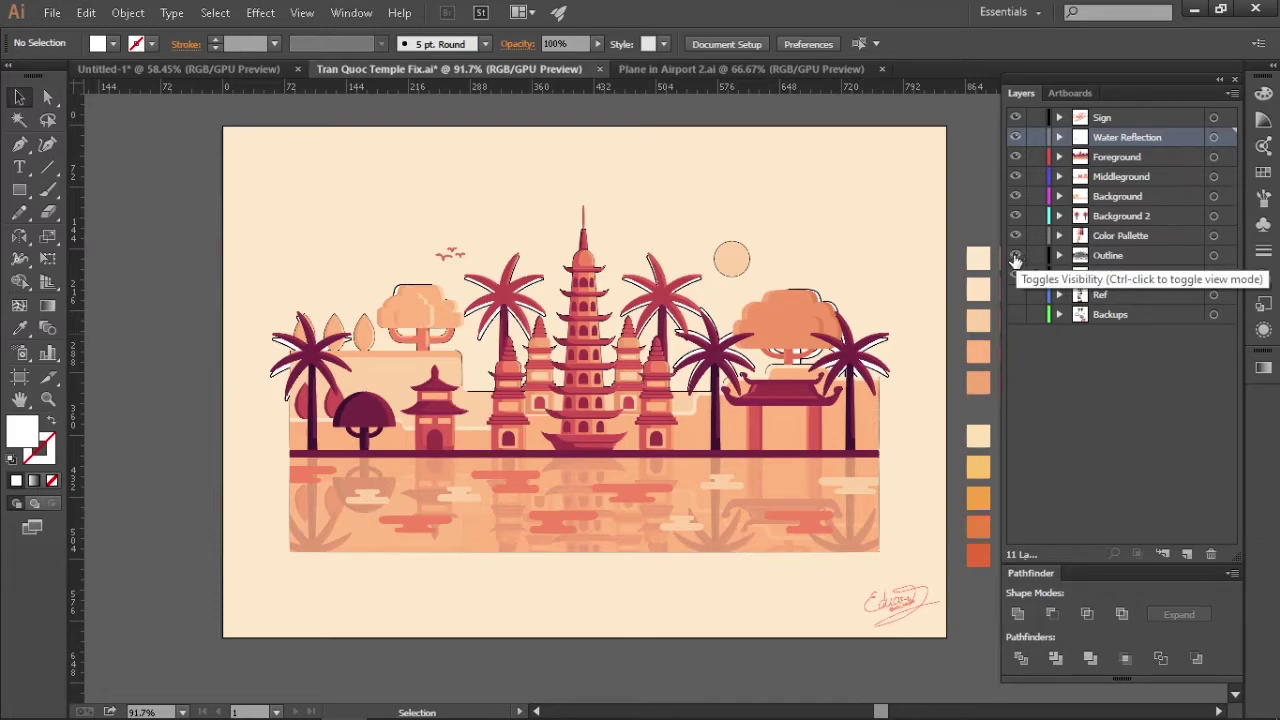
pyautogui.click(1016, 255)
pyautogui.moveTo(955, 254); pyautogui.dragTo(905, 267)
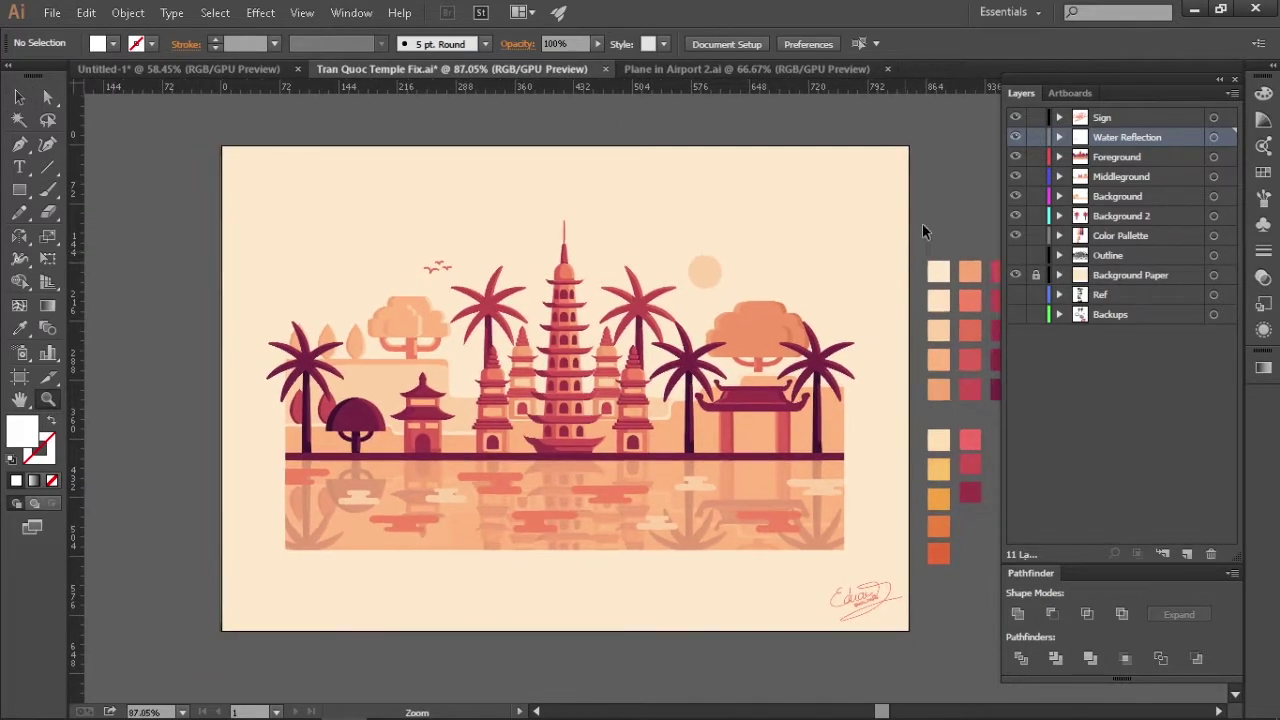
pyautogui.click(1108, 258)
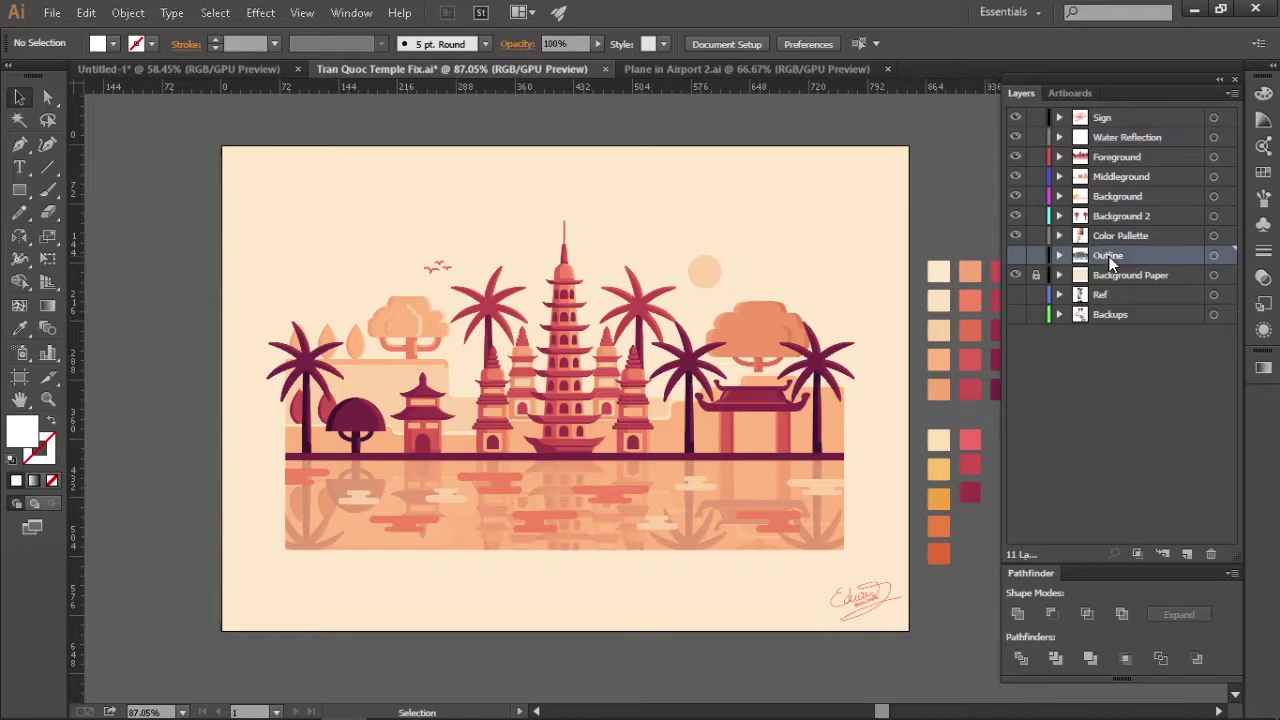
pyautogui.moveTo(946, 206); pyautogui.dragTo(933, 217)
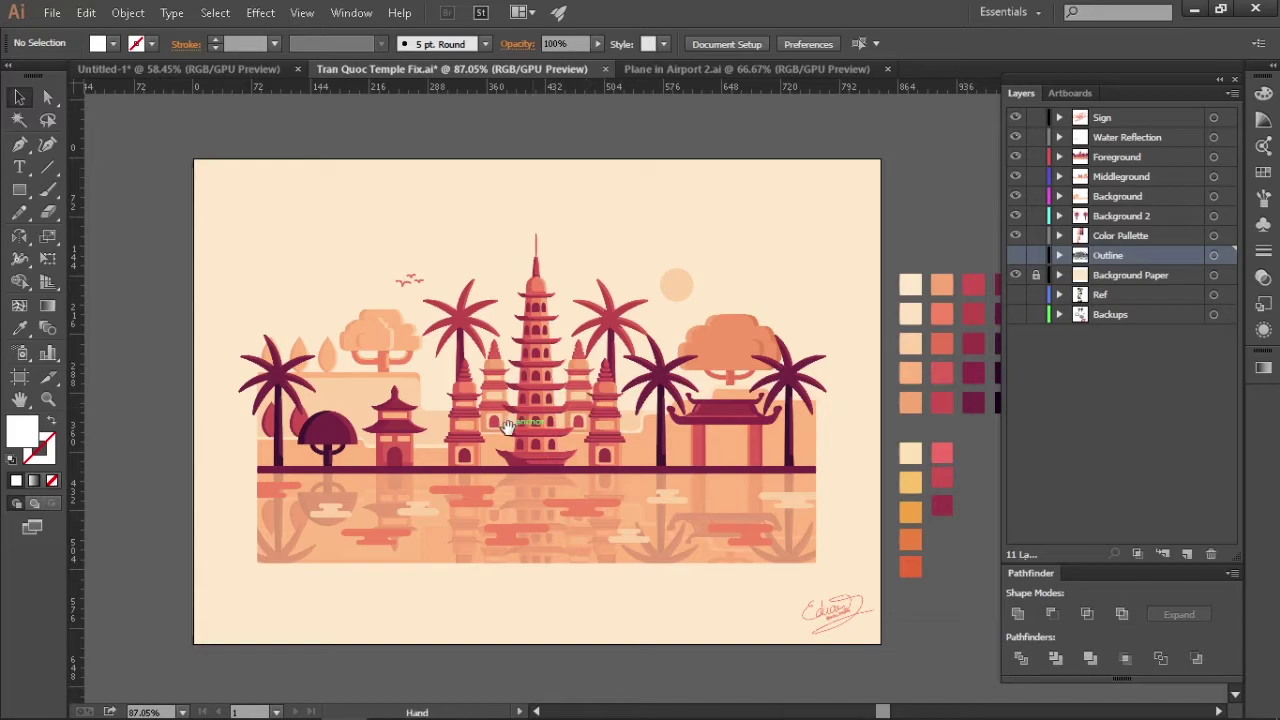
pyautogui.hscroll(-1, 512, 428)
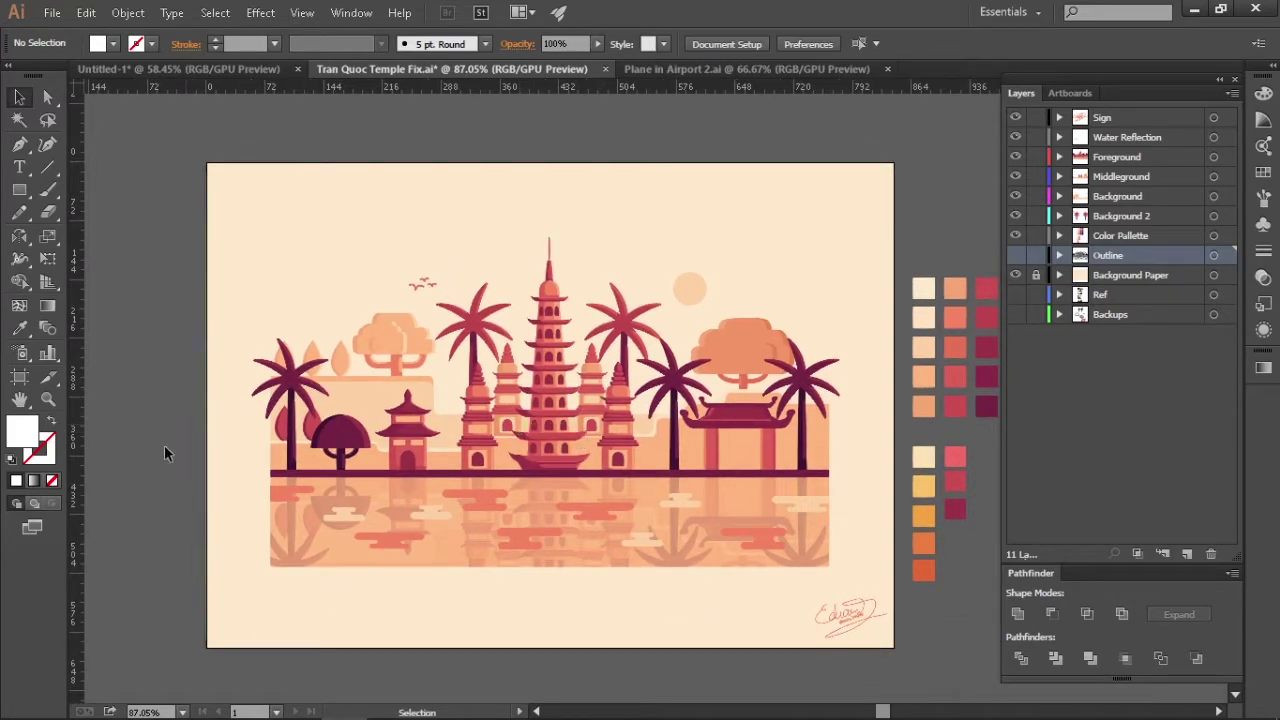
pyautogui.moveTo(601, 134); pyautogui.dragTo(610, 128)
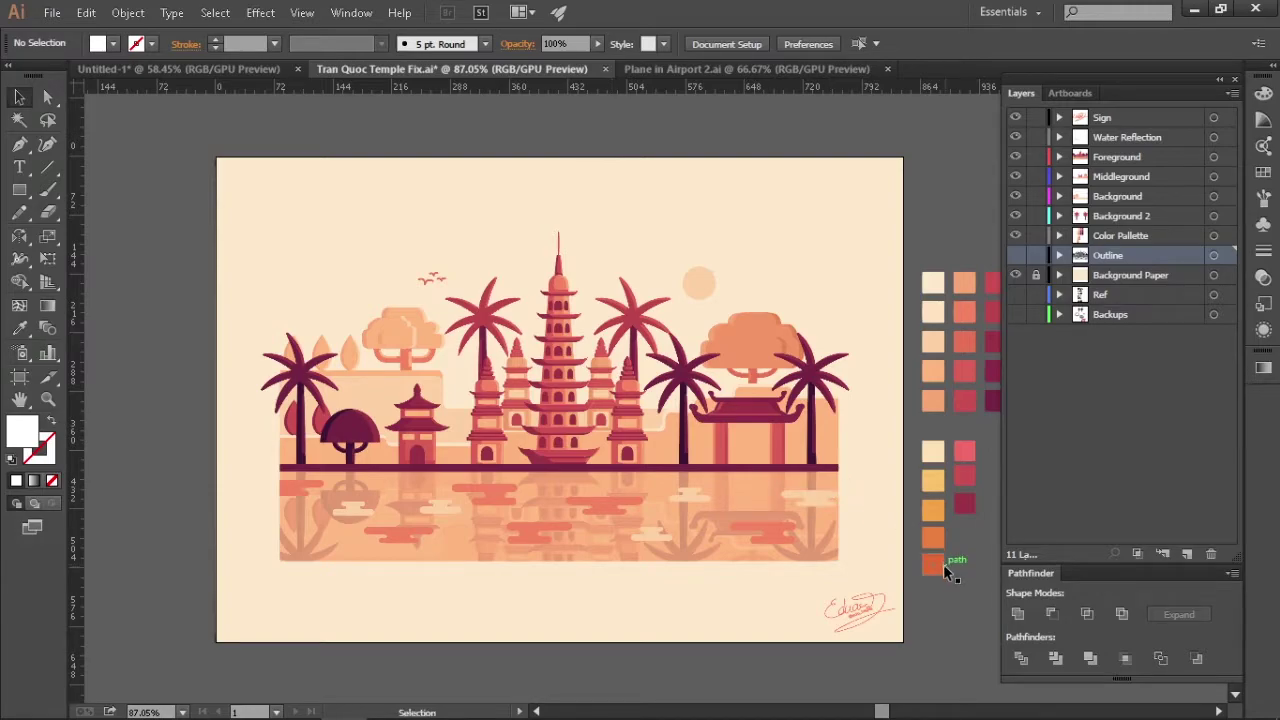
pyautogui.moveTo(889, 169)
pyautogui.mouseDown()
pyautogui.moveTo(855, 175)
pyautogui.moveTo(875, 183)
pyautogui.mouseUp()
pyautogui.click(1115, 137)
pyautogui.click(1110, 117)
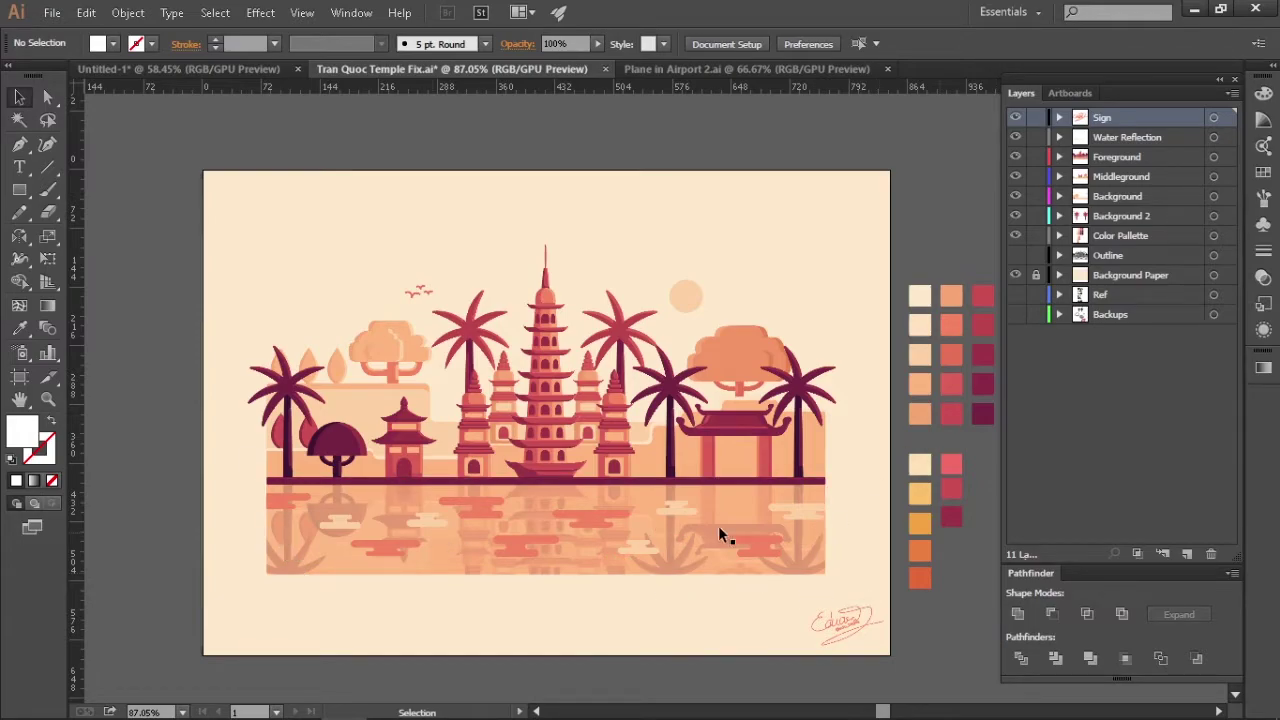
pyautogui.click(1122, 157)
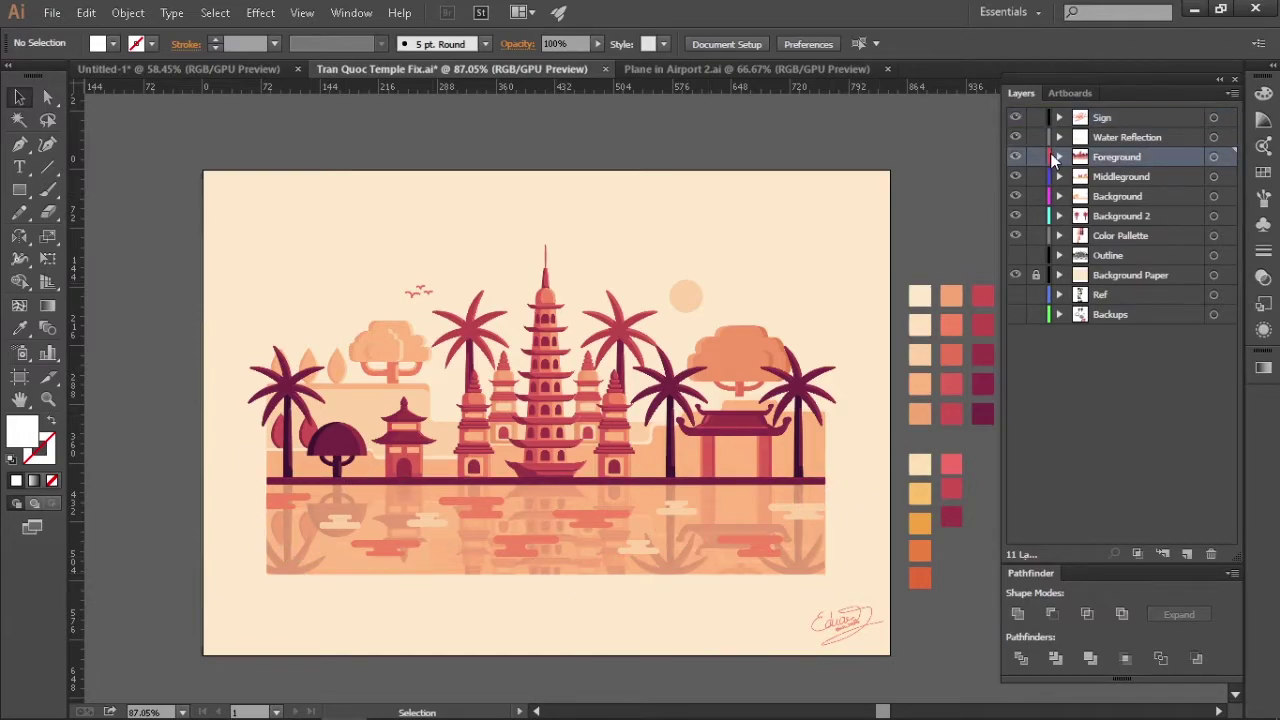
# Expand Color Pallette and create the empty sublayer Layer 12 at its top
pyautogui.click(1059, 157)
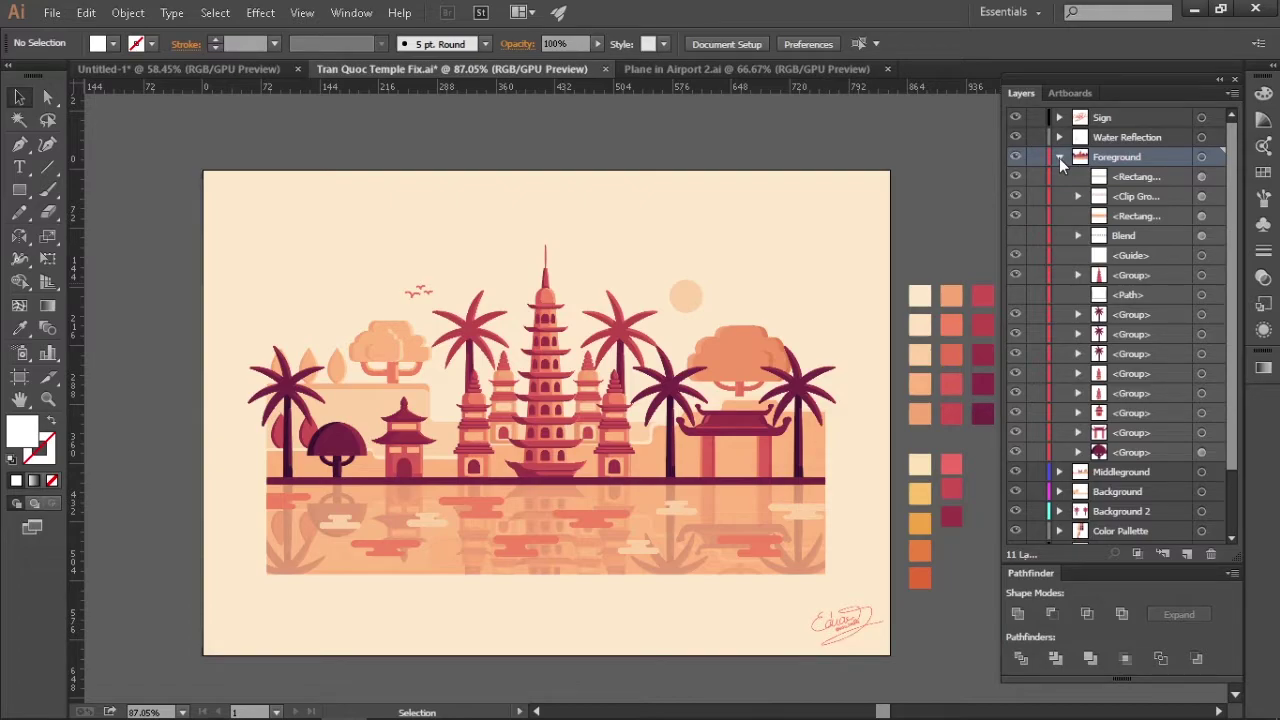
pyautogui.click(1059, 157)
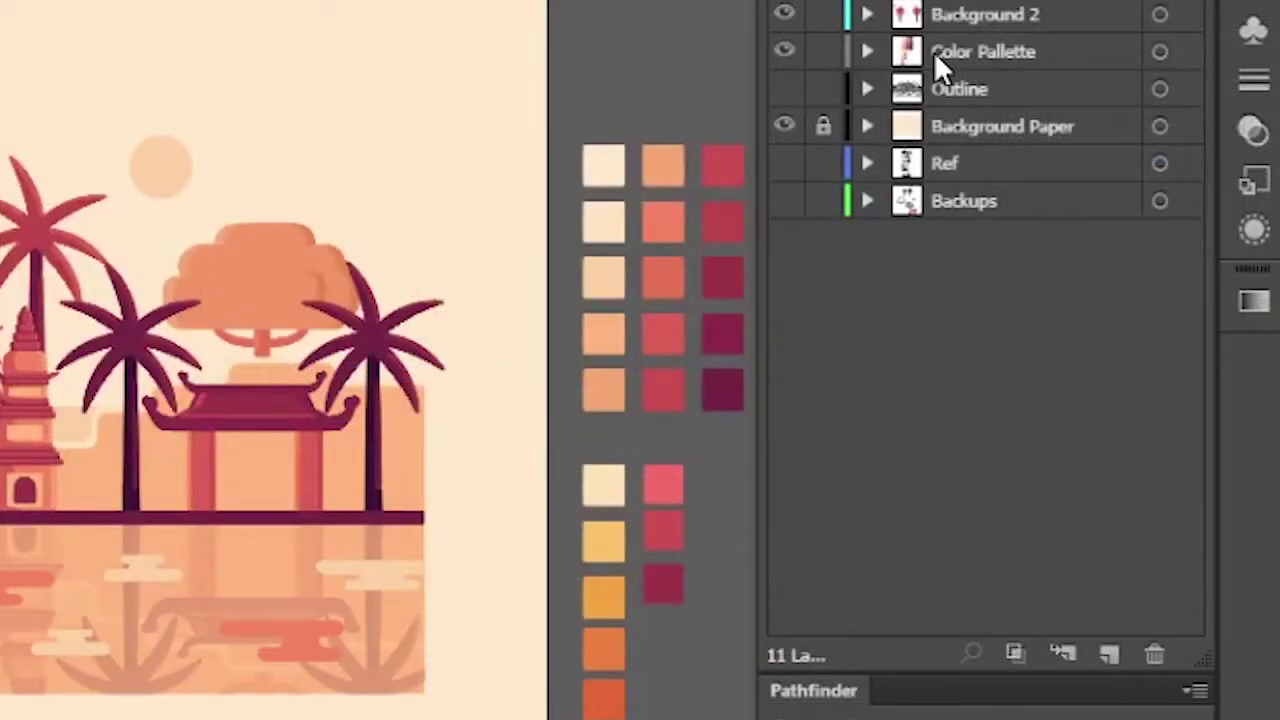
pyautogui.click(1059, 235)
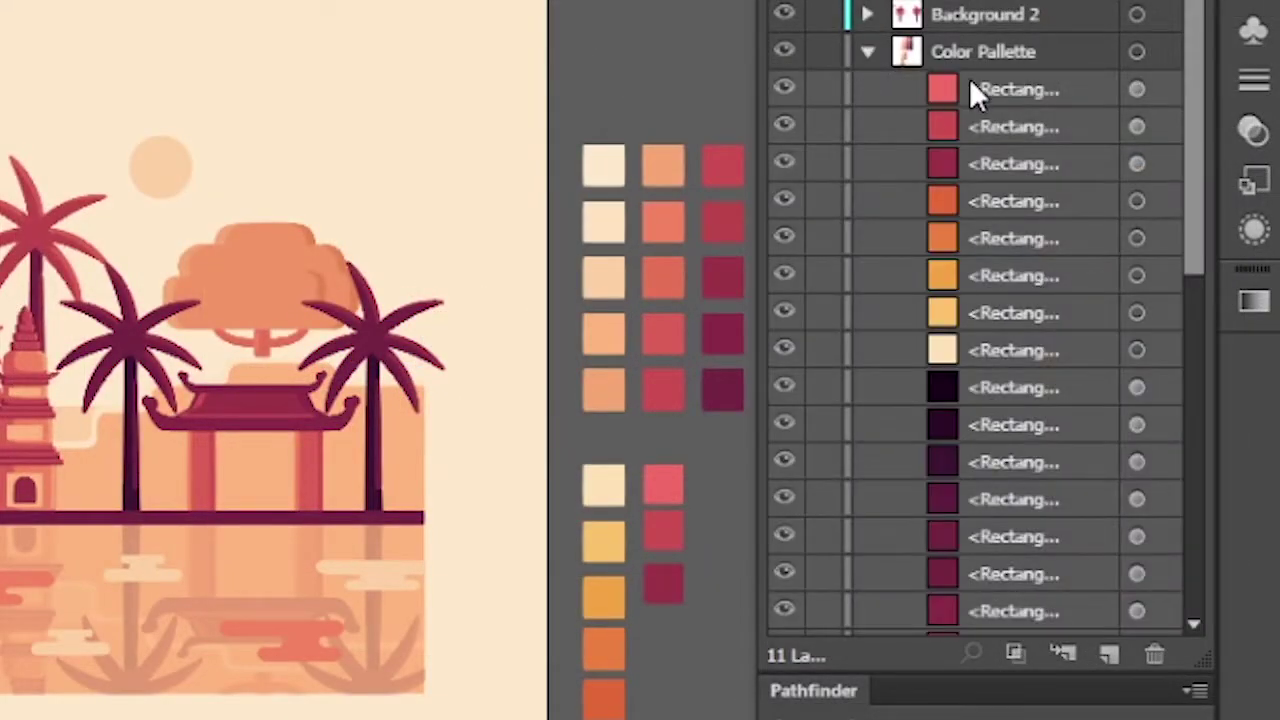
pyautogui.click(1066, 50)
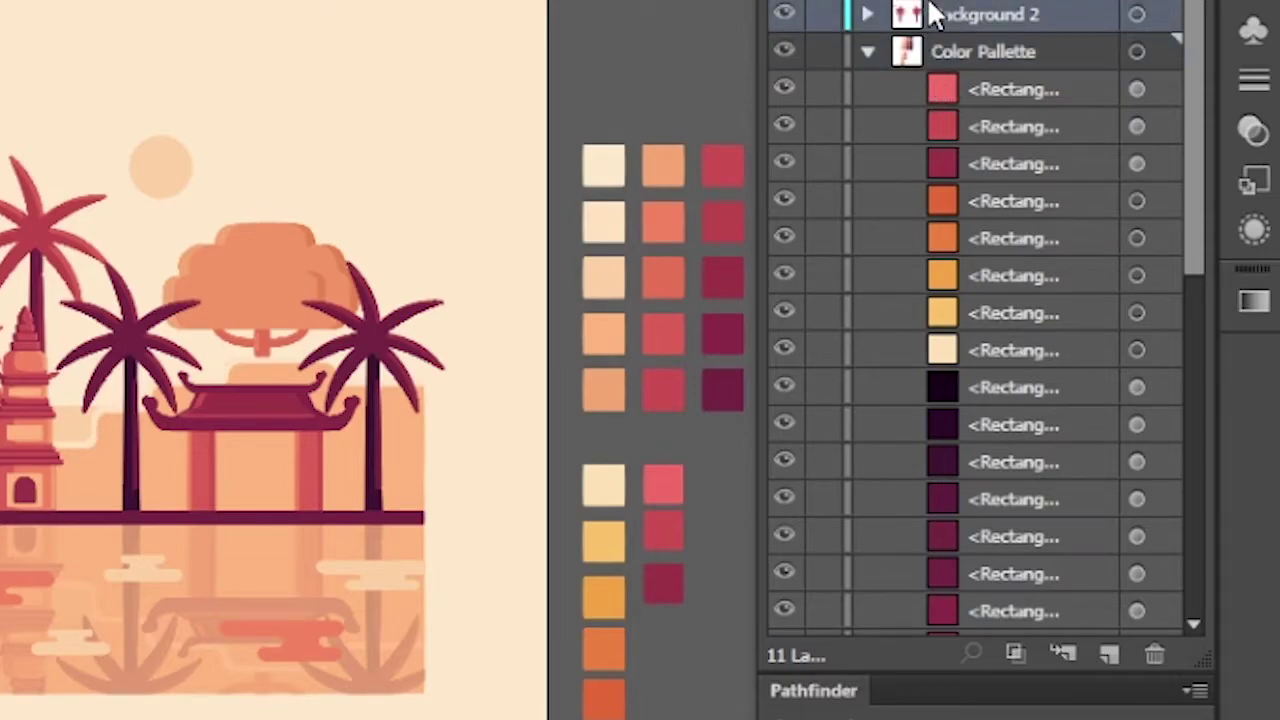
pyautogui.click(1063, 654)
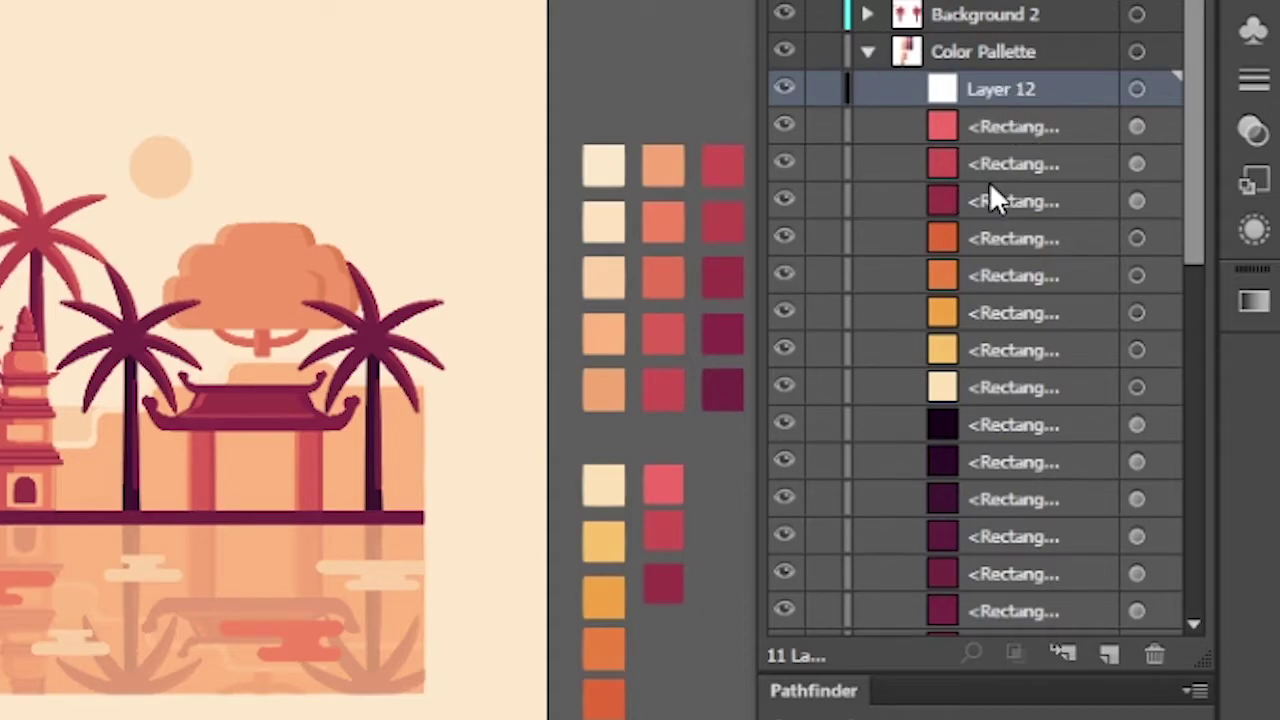
# Marquee-select the 4×5 swatch block and shift-select its rectangle rows in Layers
pyautogui.moveTo(557, 206); pyautogui.dragTo(177, 206)
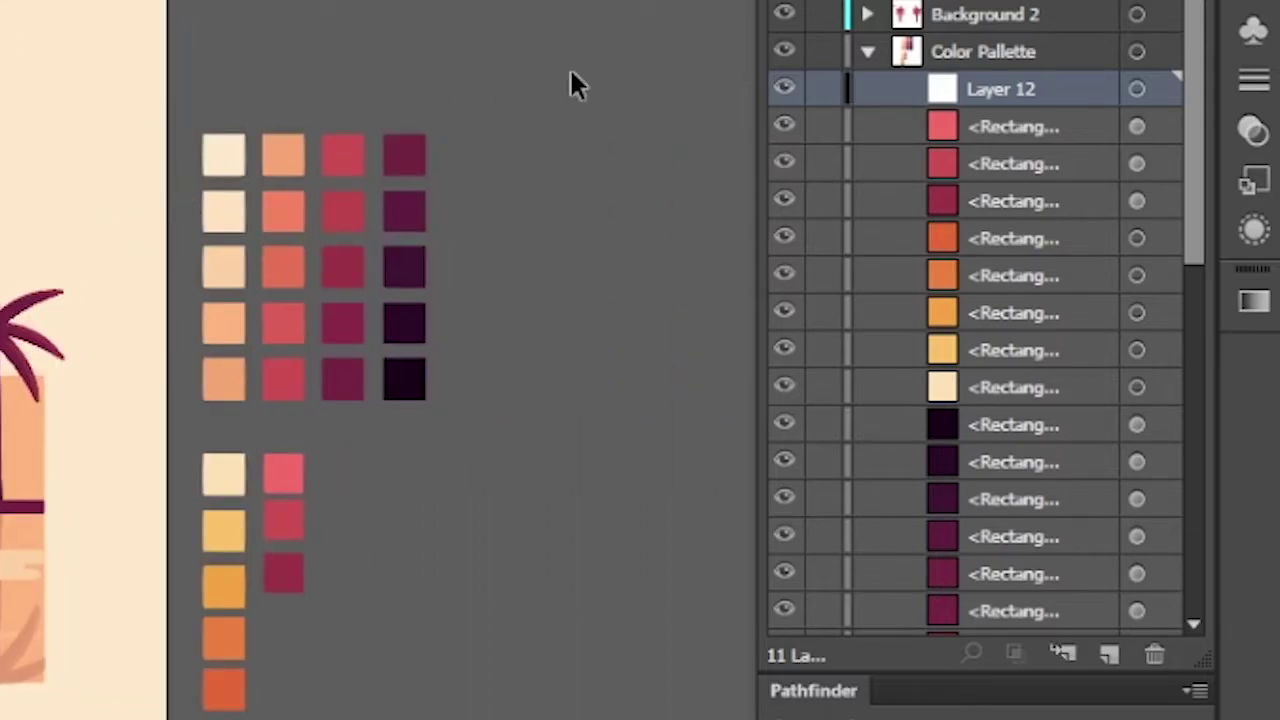
pyautogui.moveTo(490, 400); pyautogui.dragTo(186, 106)
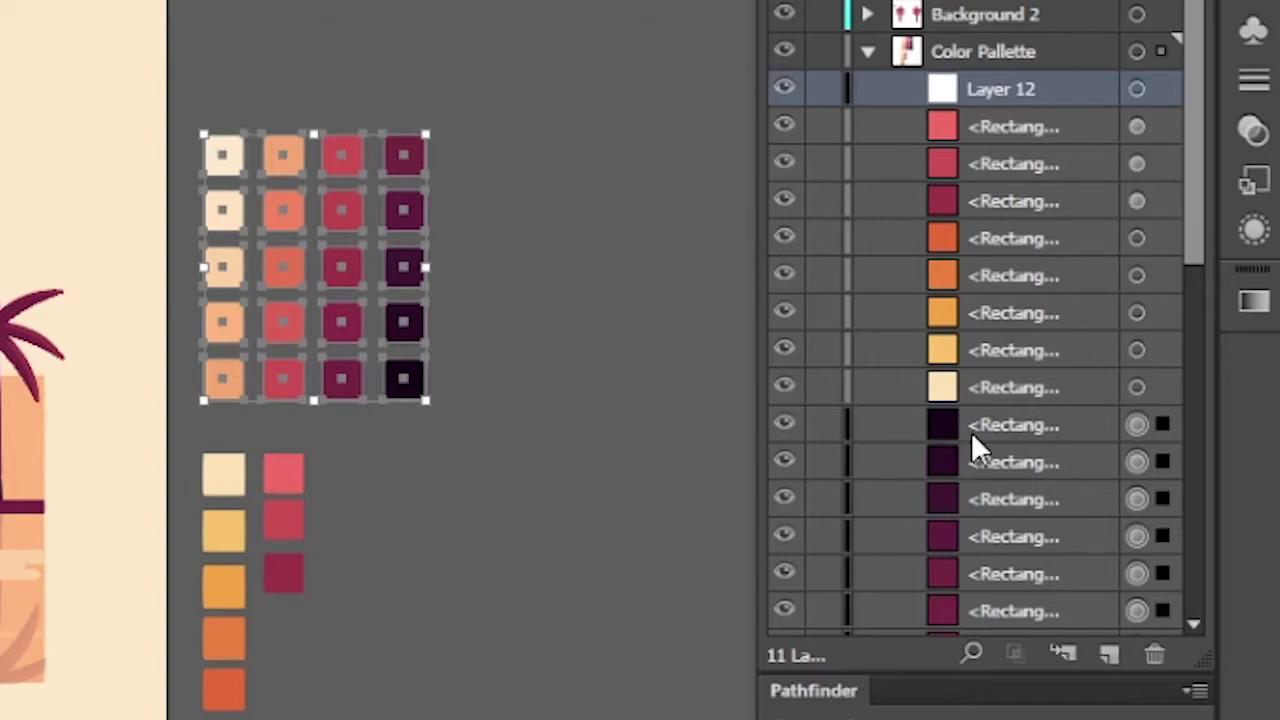
pyautogui.scroll(-3, 971, 440)
pyautogui.click(985, 204)
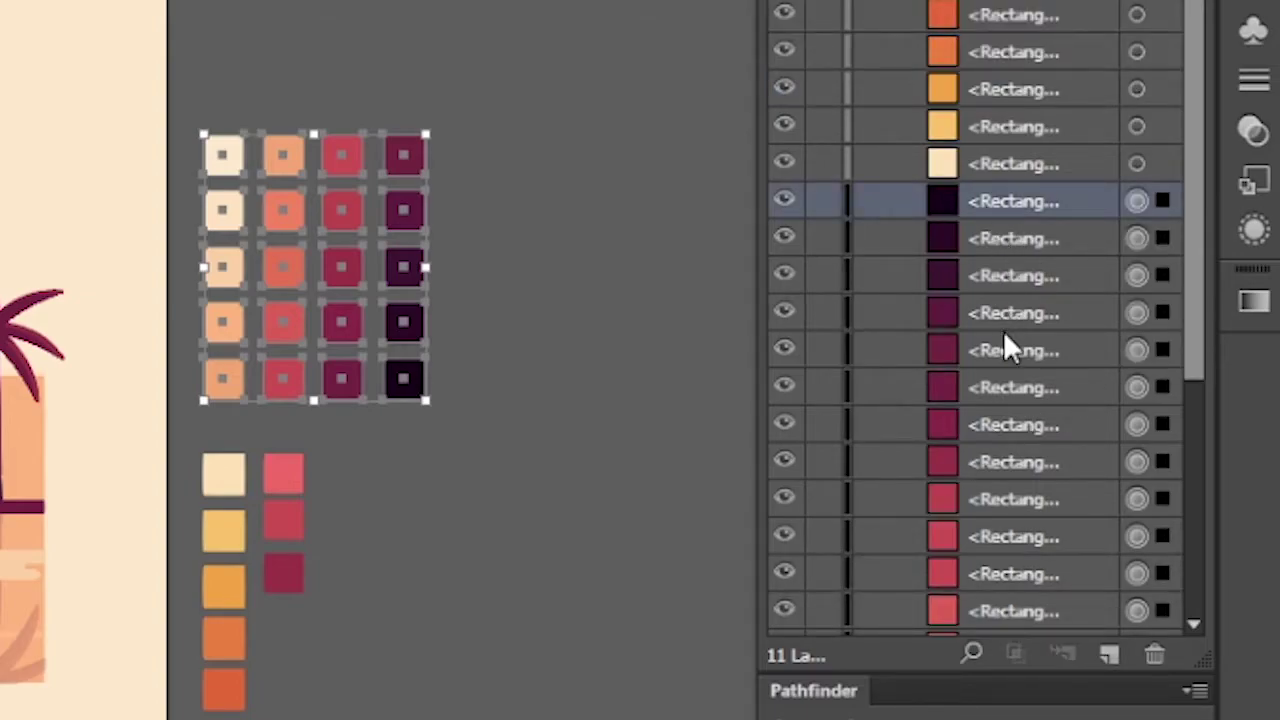
pyautogui.scroll(-5, 1003, 330)
pyautogui.keyDown('shift'); pyautogui.click(1000, 458); pyautogui.keyUp('shift')
# Drag the 20 swatch rectangles onto Layer 12 and clear the selection
pyautogui.scroll(4, 1042, 378)
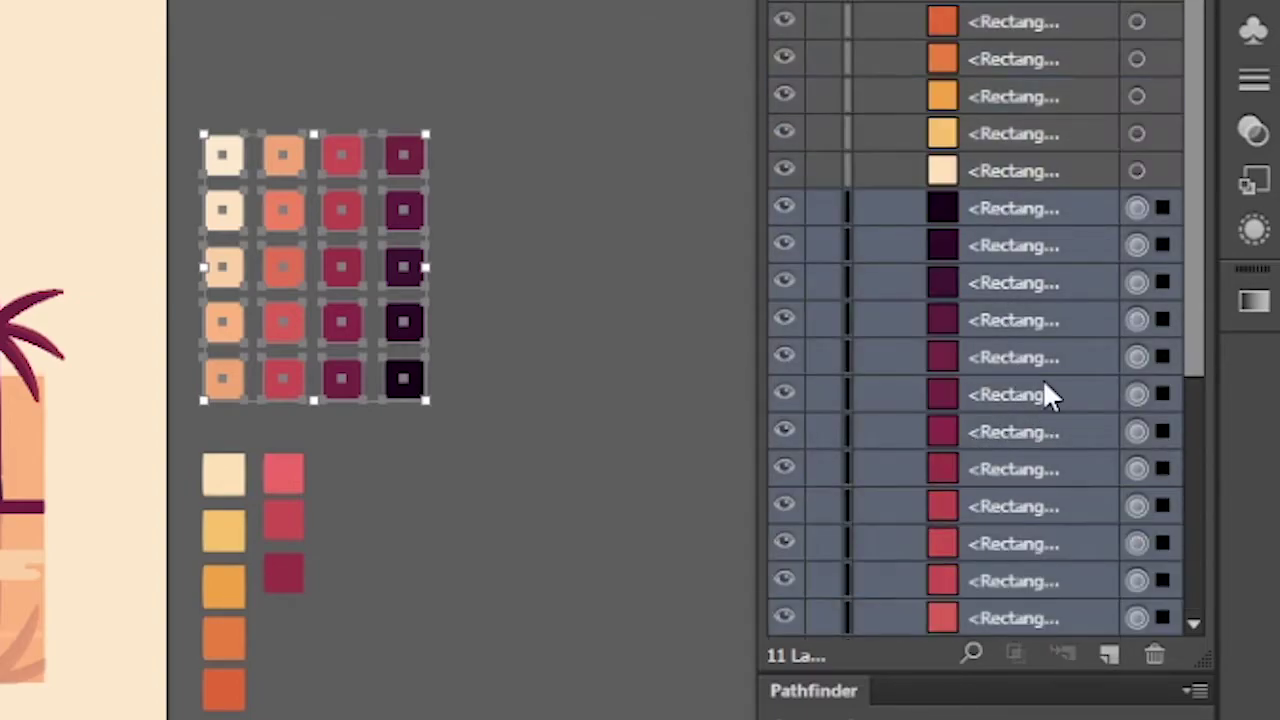
pyautogui.scroll(1, 1042, 378)
pyautogui.scroll(1, 989, 332)
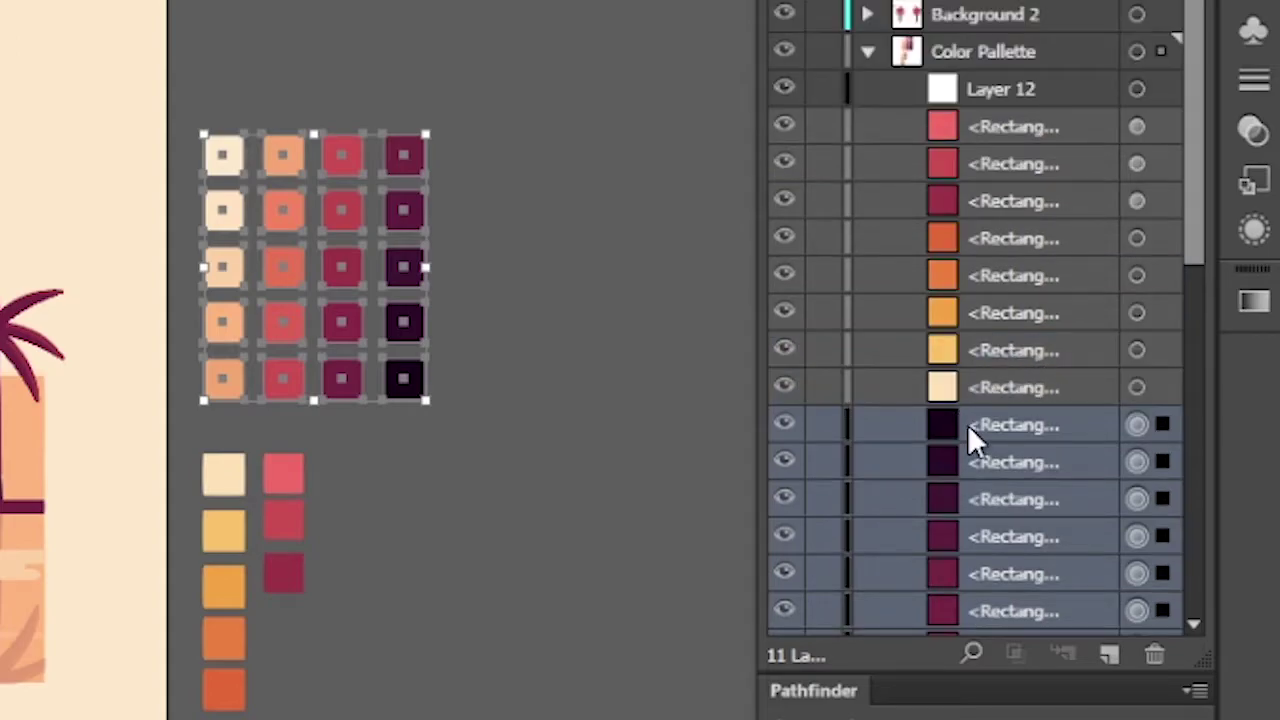
pyautogui.moveTo(967, 424); pyautogui.dragTo(991, 84)
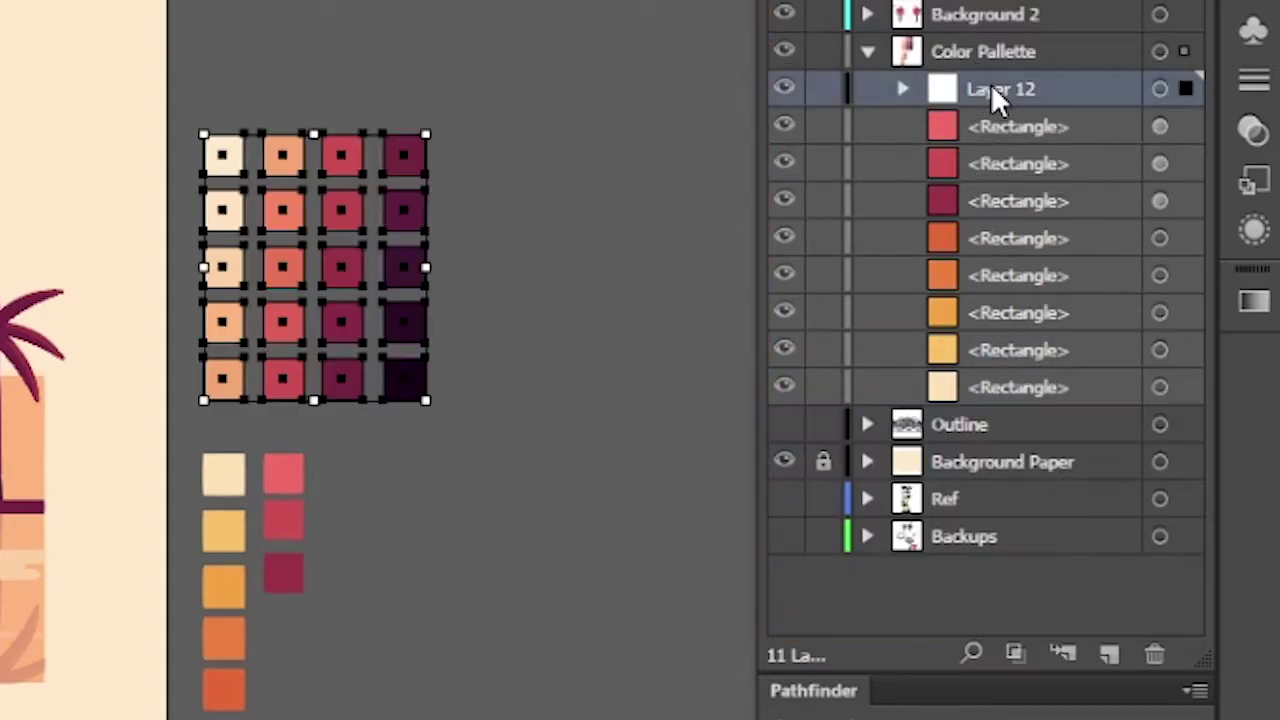
pyautogui.click(562, 275)
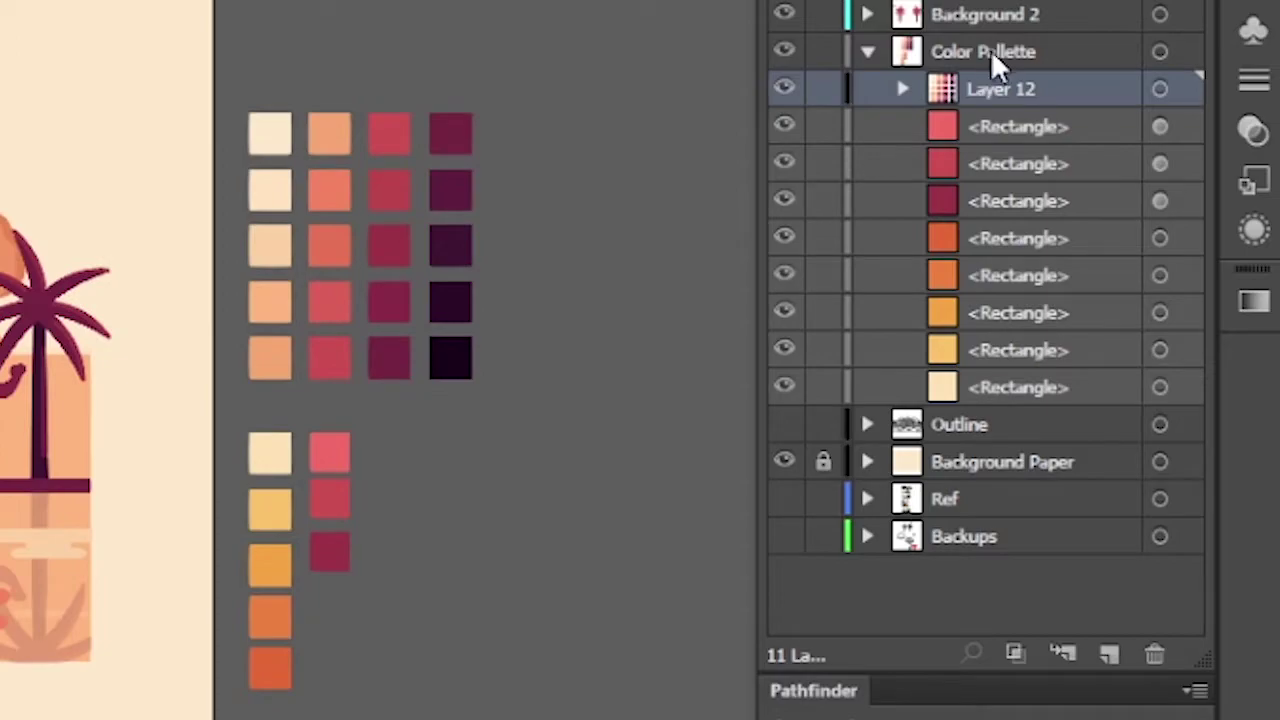
pyautogui.click(992, 52)
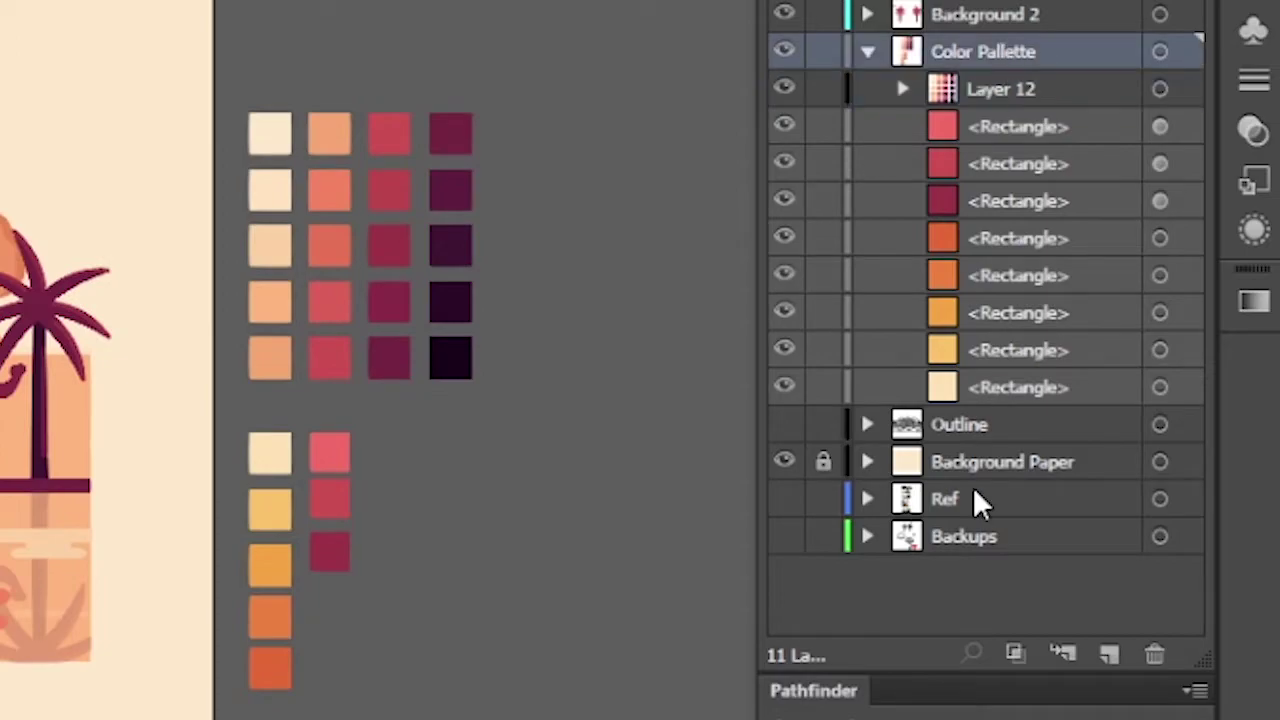
# Add a new sublayer, Layer 13, inside Color Pallette and move the eight remaining swatch rectangles into it
pyautogui.click(1060, 653)
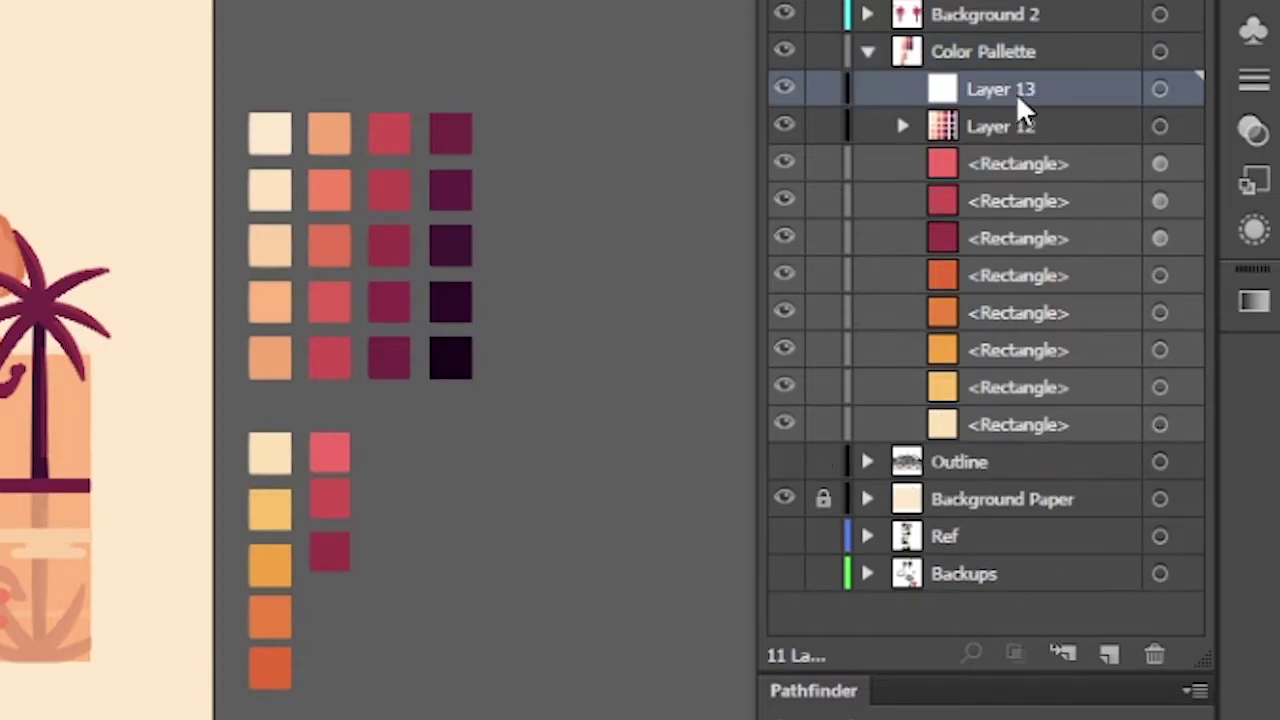
pyautogui.click(1003, 163)
pyautogui.keyDown('shift'); pyautogui.click(1005, 424); pyautogui.keyUp('shift')
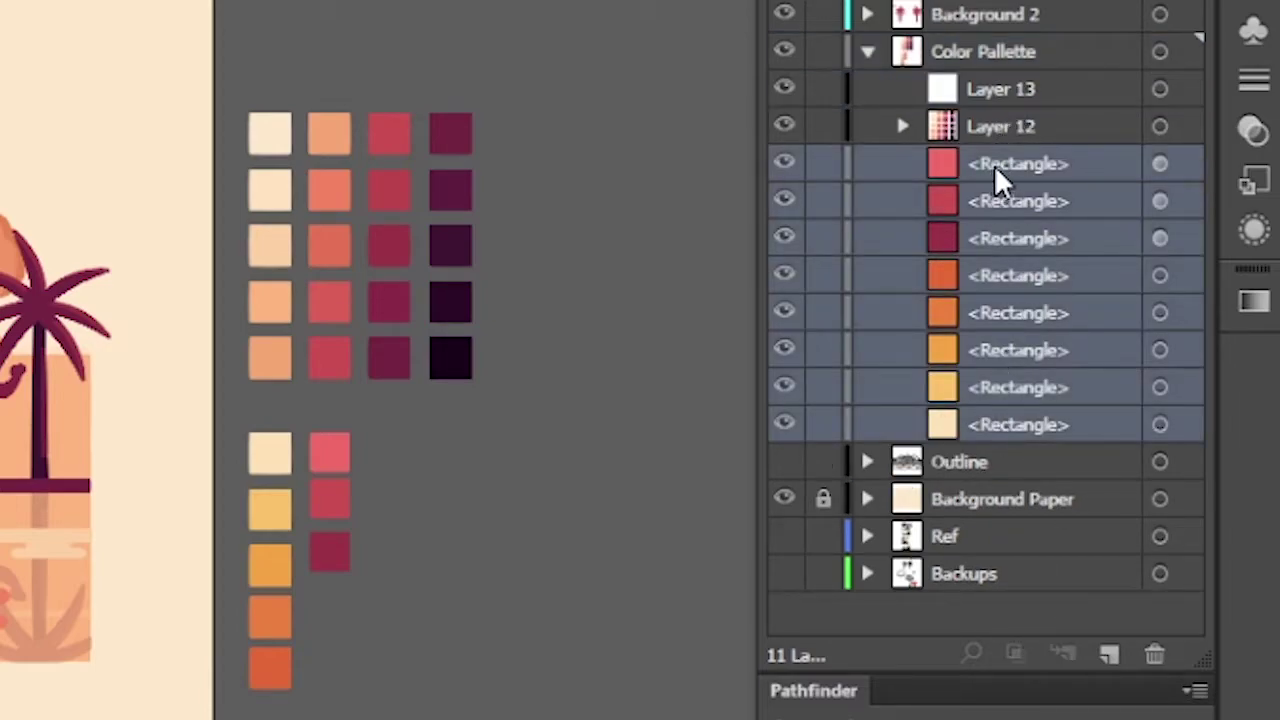
pyautogui.moveTo(994, 165); pyautogui.dragTo(1005, 89)
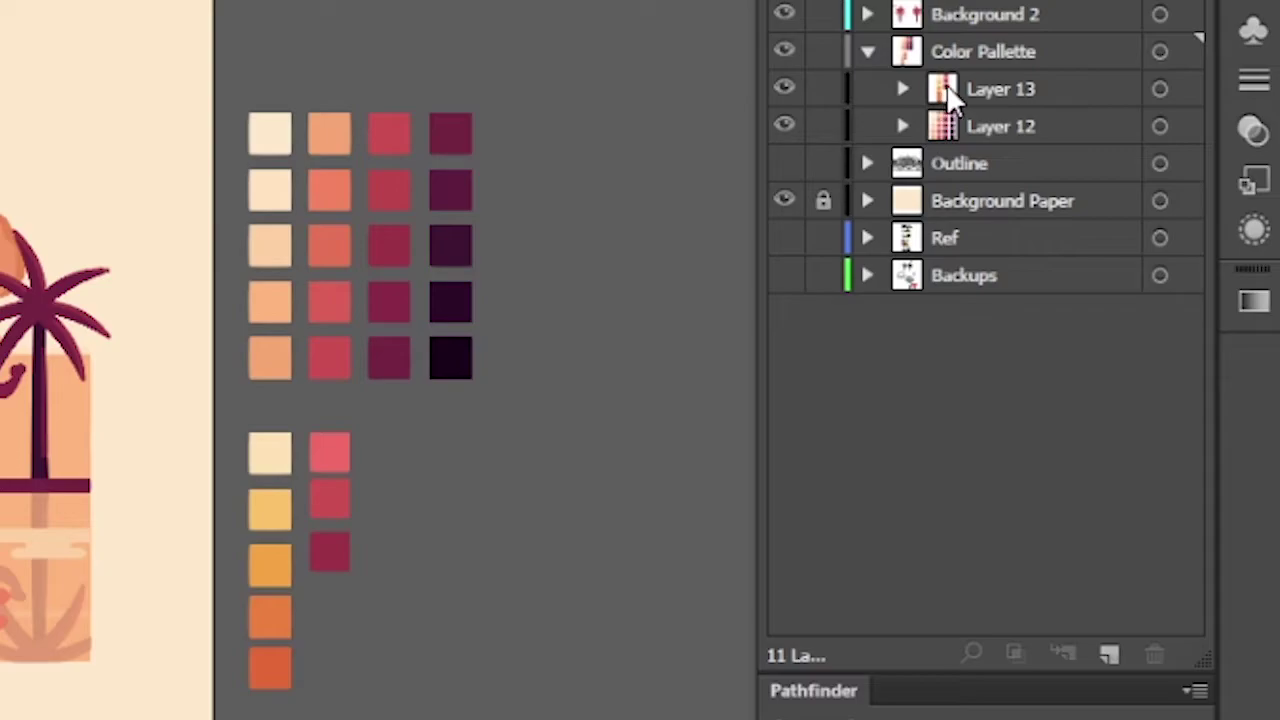
# Expand Layer 13 and Layer 12, and marquee-select the first column of five swatches
pyautogui.hscroll(-2, 651, 171)
pyautogui.hscroll(-1, 451, 51)
pyautogui.hscroll(-3, 647, 83)
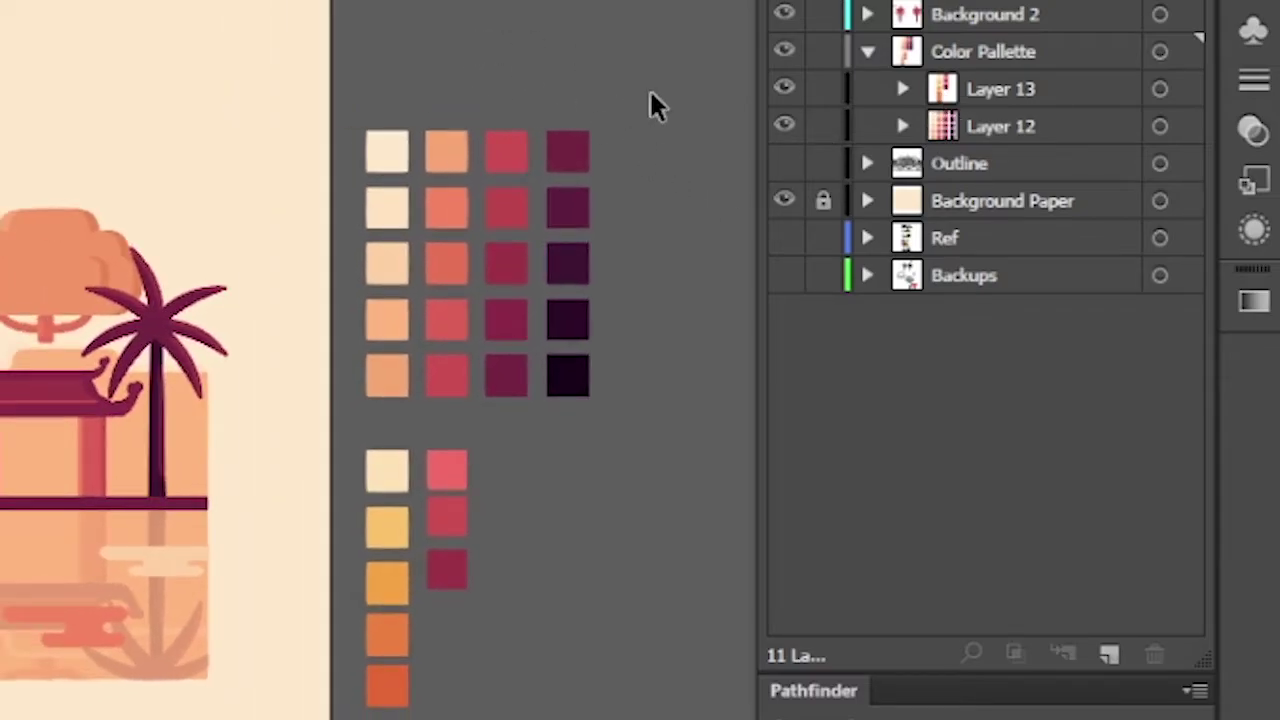
pyautogui.hscroll(-1, 600, 65)
pyautogui.hscroll(-2, 564, 47)
pyautogui.hscroll(-1, 570, 60)
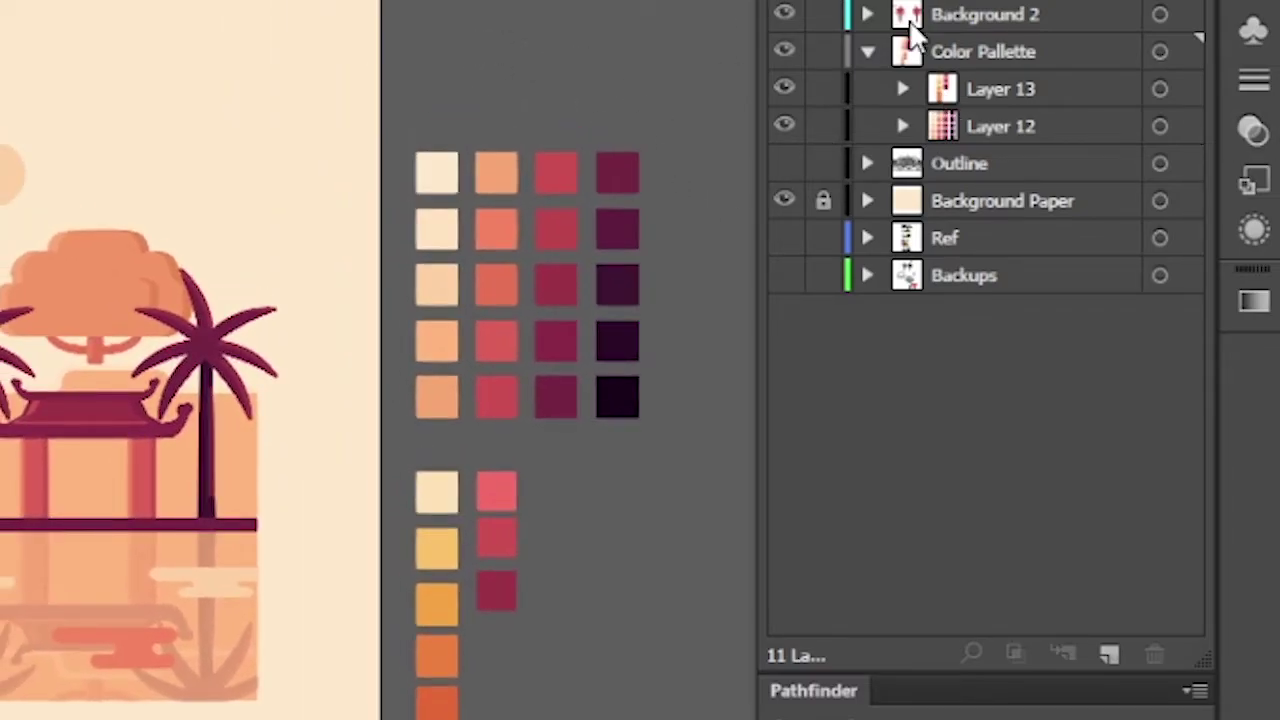
pyautogui.click(903, 89)
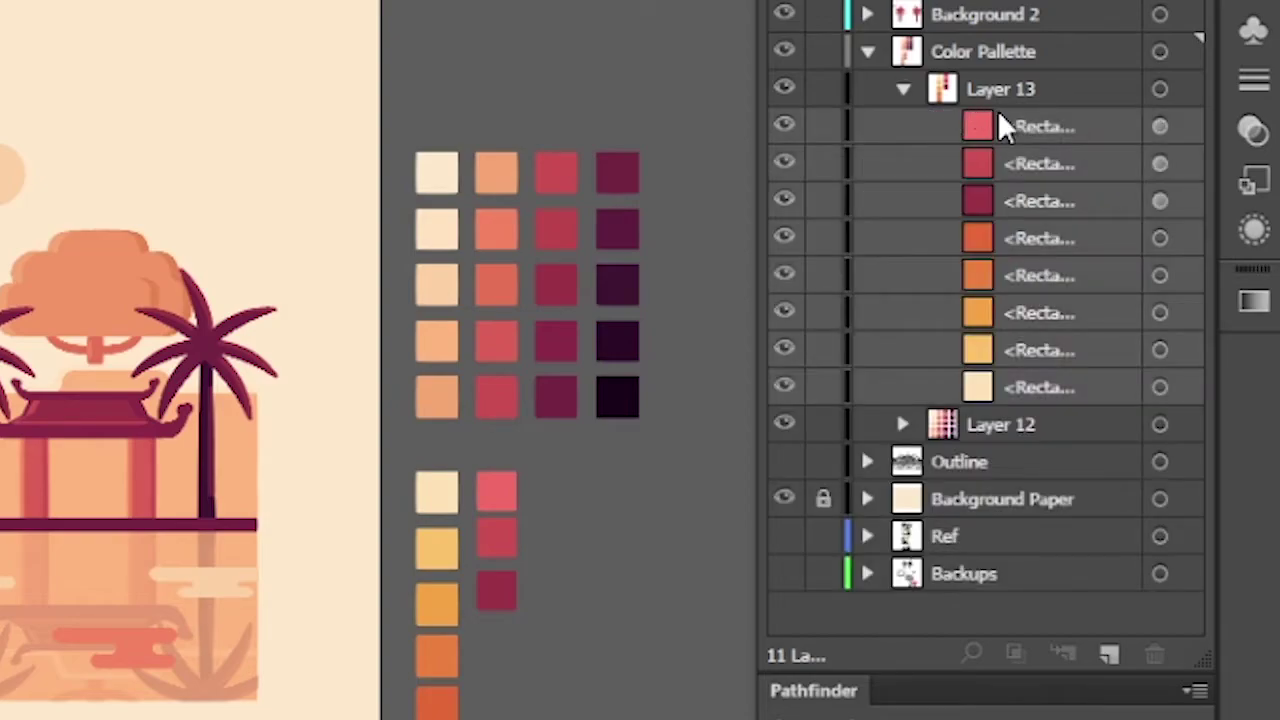
pyautogui.moveTo(445, 112); pyautogui.dragTo(415, 405)
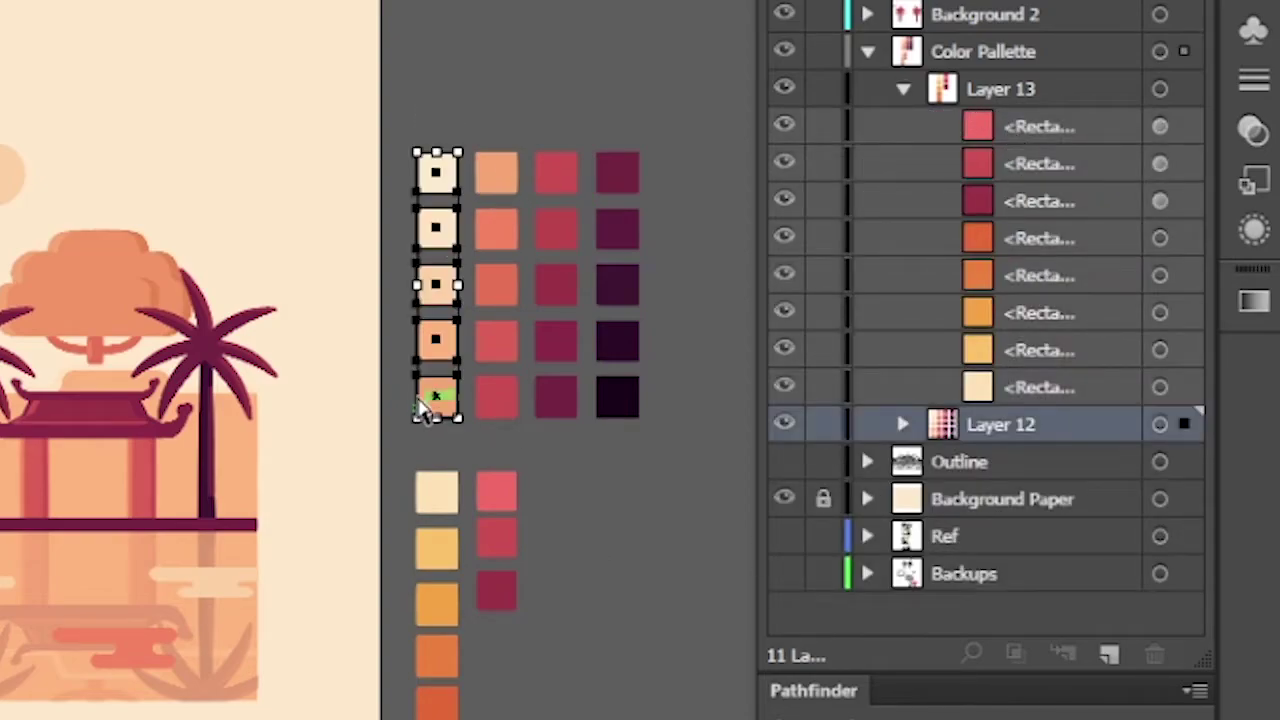
pyautogui.click(903, 424)
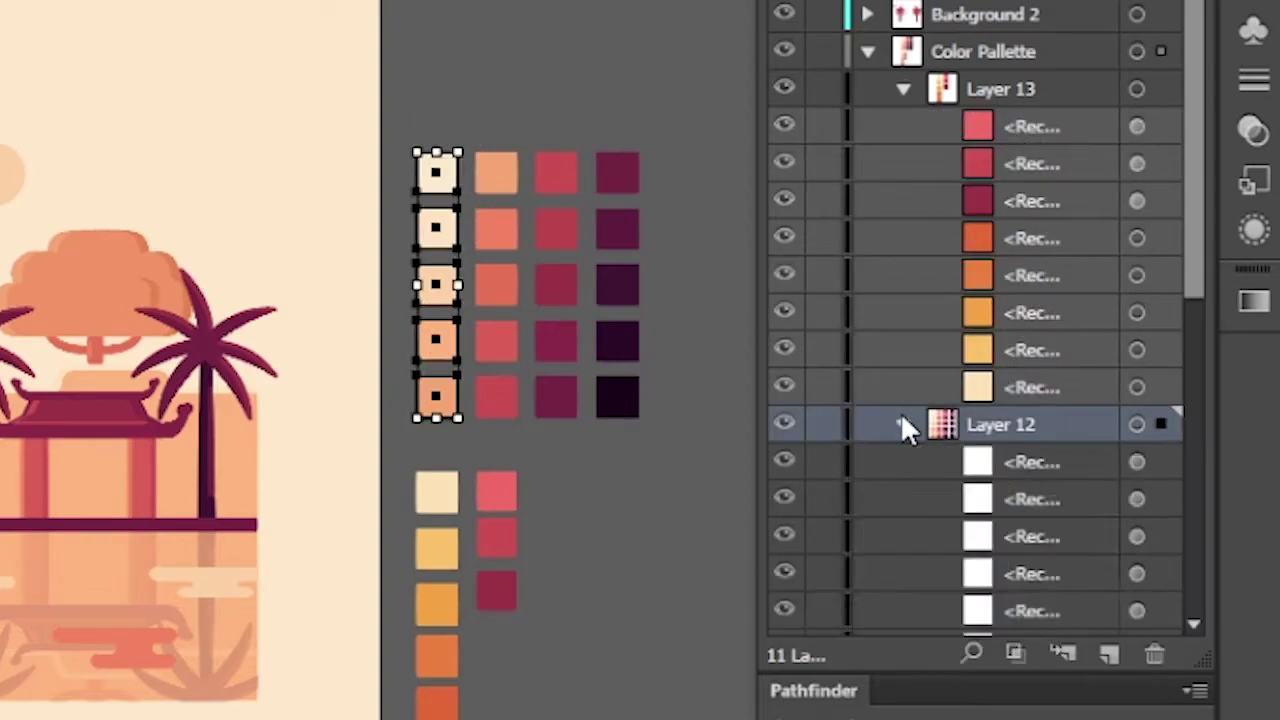
pyautogui.scroll(-3, 1060, 421)
pyautogui.scroll(-10, 1060, 421)
# Group the second, third and fourth swatch columns, clear the selection and collapse Layer 13
pyautogui.moveTo(484, 100)
pyautogui.mouseDown()
pyautogui.moveTo(530, 420)
pyautogui.moveTo(509, 434)
pyautogui.mouseUp()
pyautogui.hotkey('ctrl', 'g')
pyautogui.moveTo(578, 115); pyautogui.dragTo(560, 445)
pyautogui.hotkey('ctrl', 'g')
pyautogui.moveTo(643, 80); pyautogui.dragTo(612, 425)
pyautogui.hotkey('ctrl', 'g')
pyautogui.hotkey('ctrl', 'shift', 'a')
pyautogui.scroll(2, 590, 10)
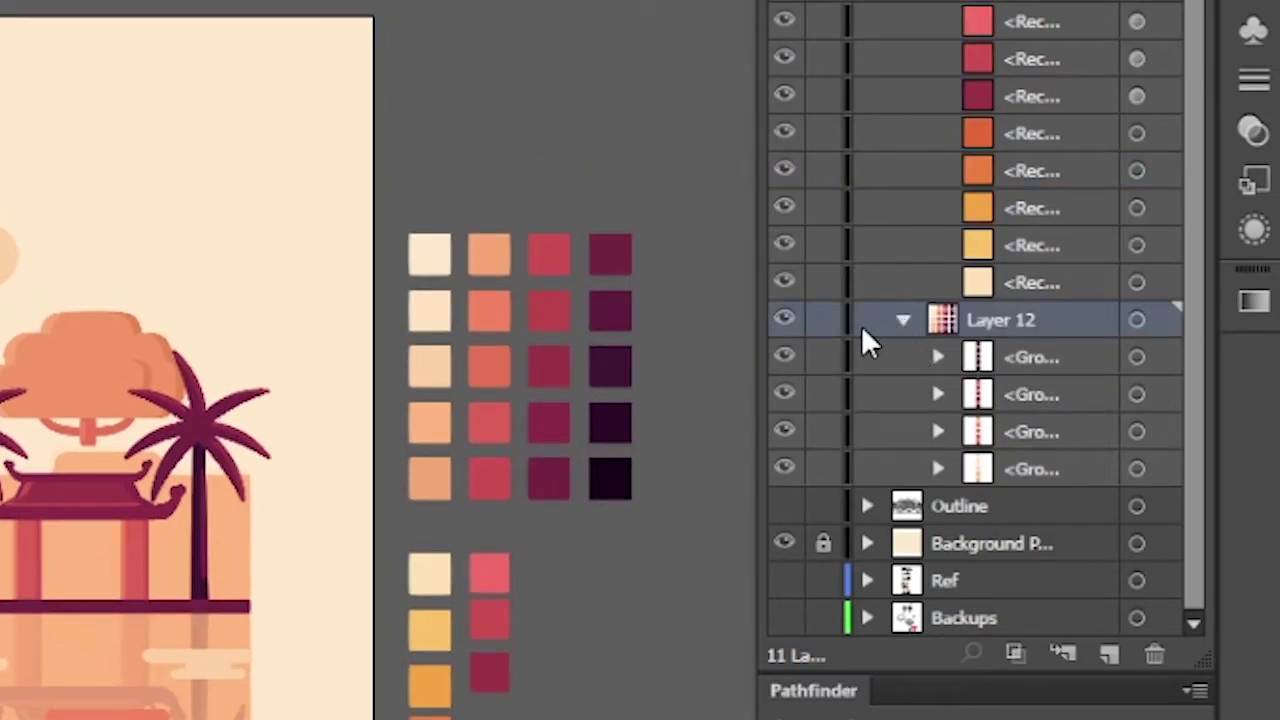
pyautogui.click(904, 2)
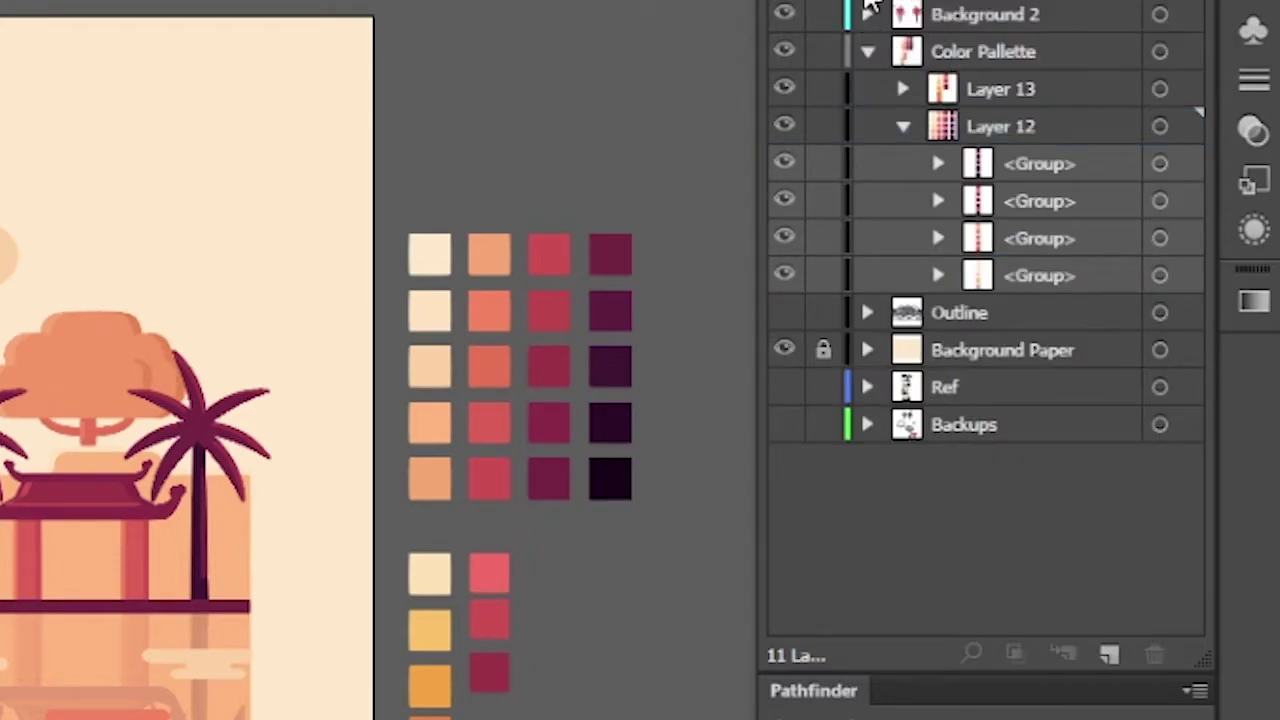
# Inspect Background 2, then select Layer 12, Color Pallette and Layer 13 in the Layers panel
pyautogui.click(868, 14)
pyautogui.click(868, 14)
pyautogui.scroll(5, 896, 100)
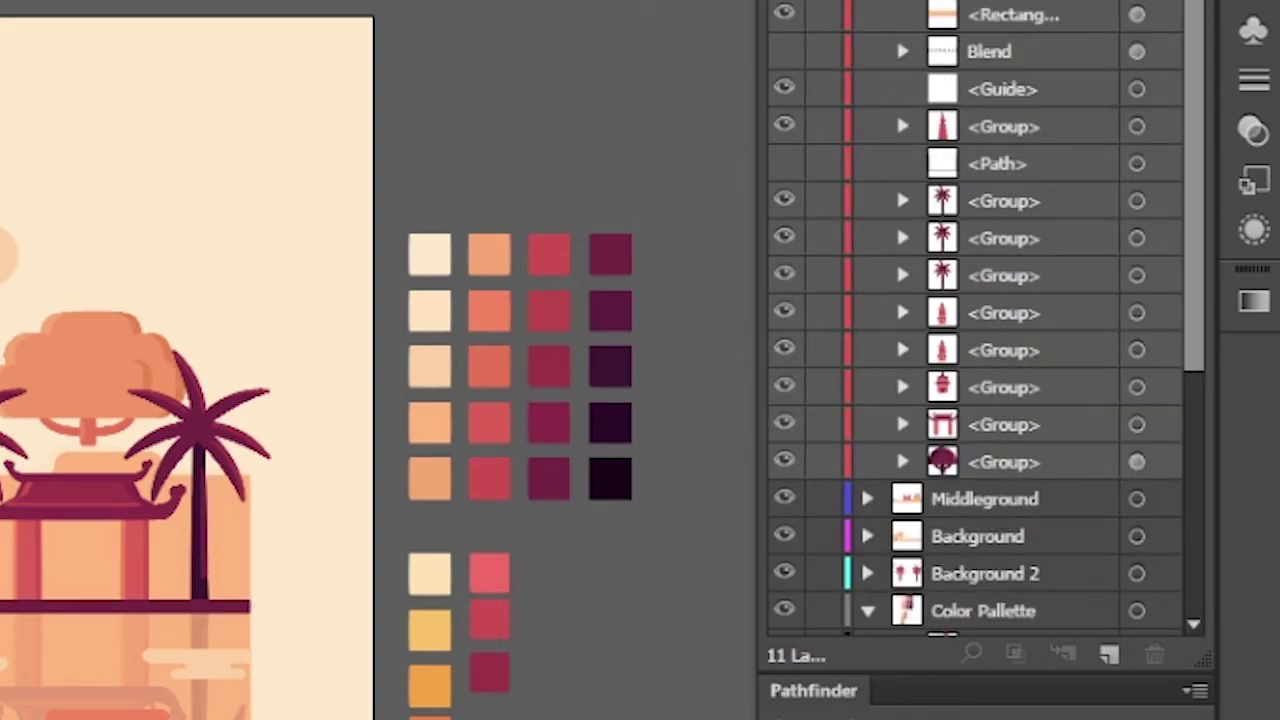
pyautogui.scroll(-5, 1160, 134)
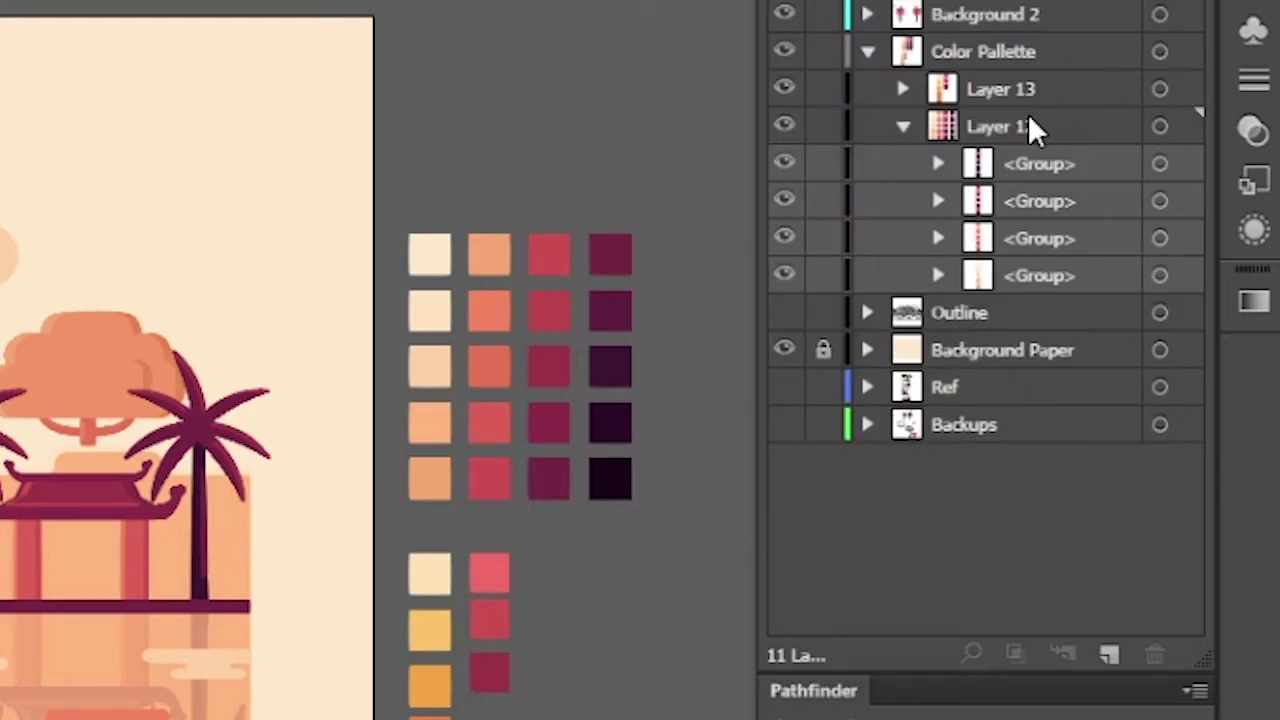
pyautogui.click(1032, 126)
pyautogui.click(1030, 55)
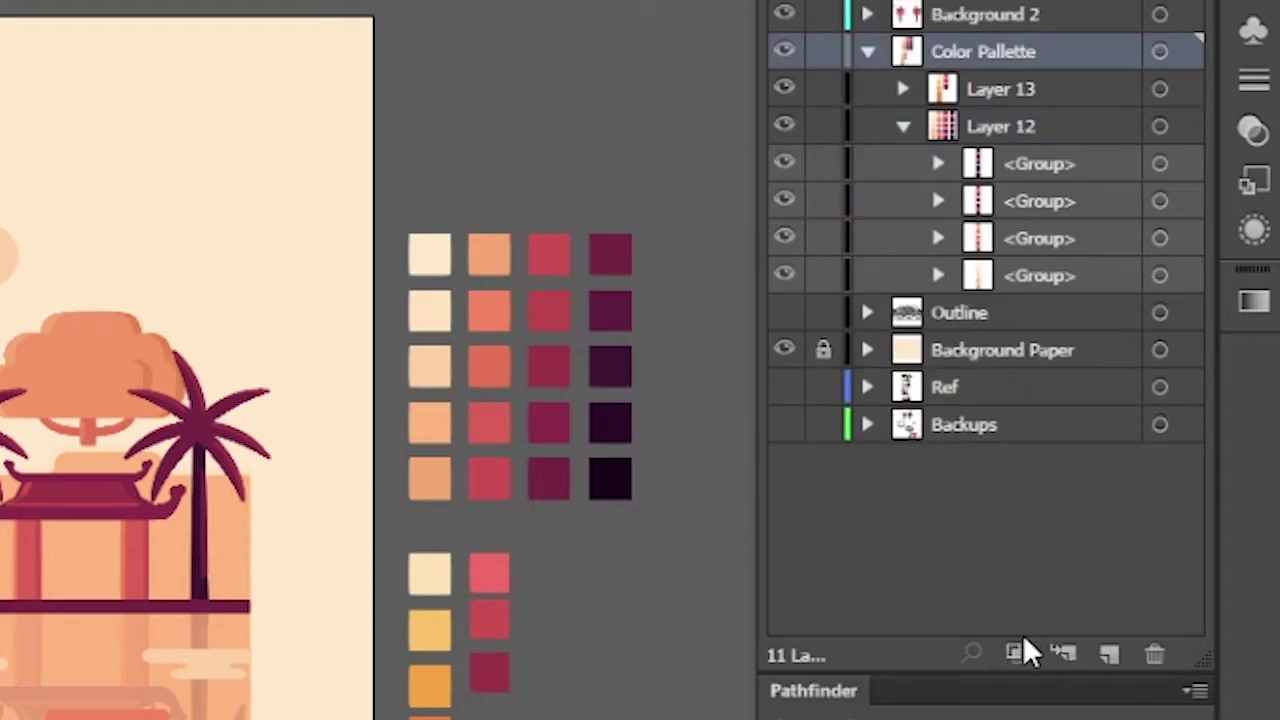
pyautogui.click(1001, 94)
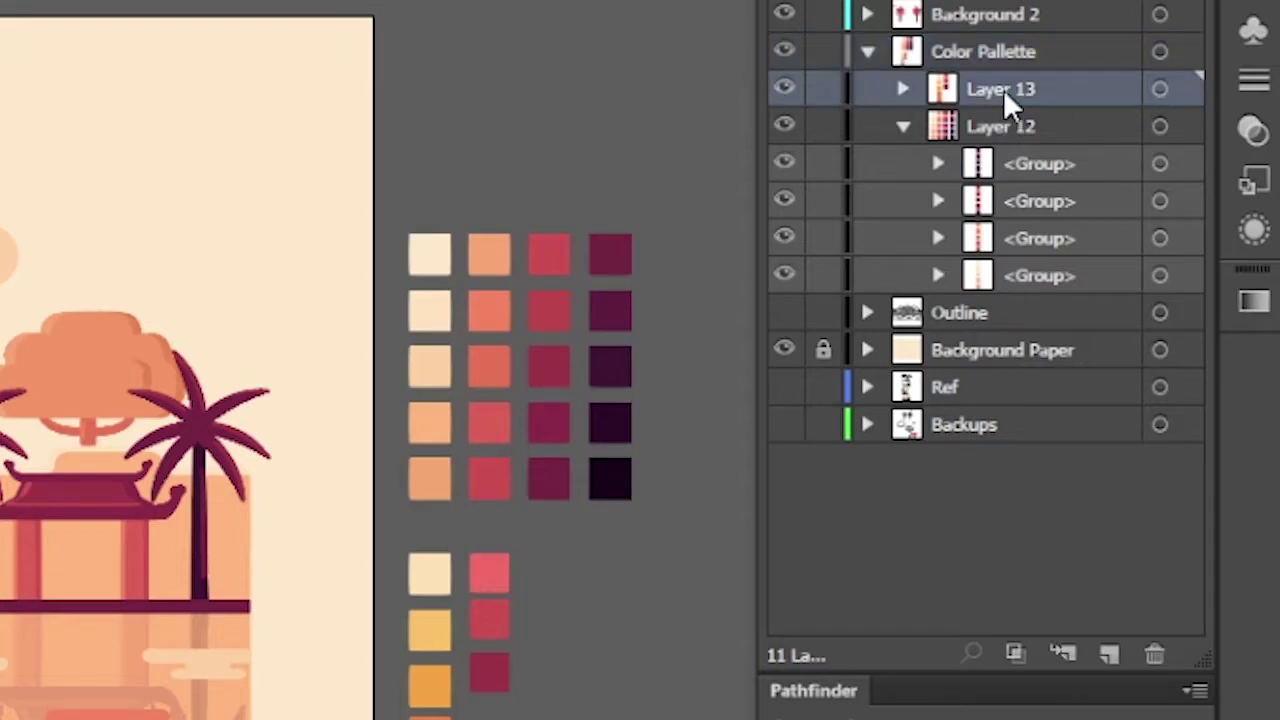
# Rename Layer 13 to 'Warna Dasar' and Layer 12 to 'Warna Terang'
pyautogui.doubleClick(1008, 87)
pyautogui.write('Warna Dasa')
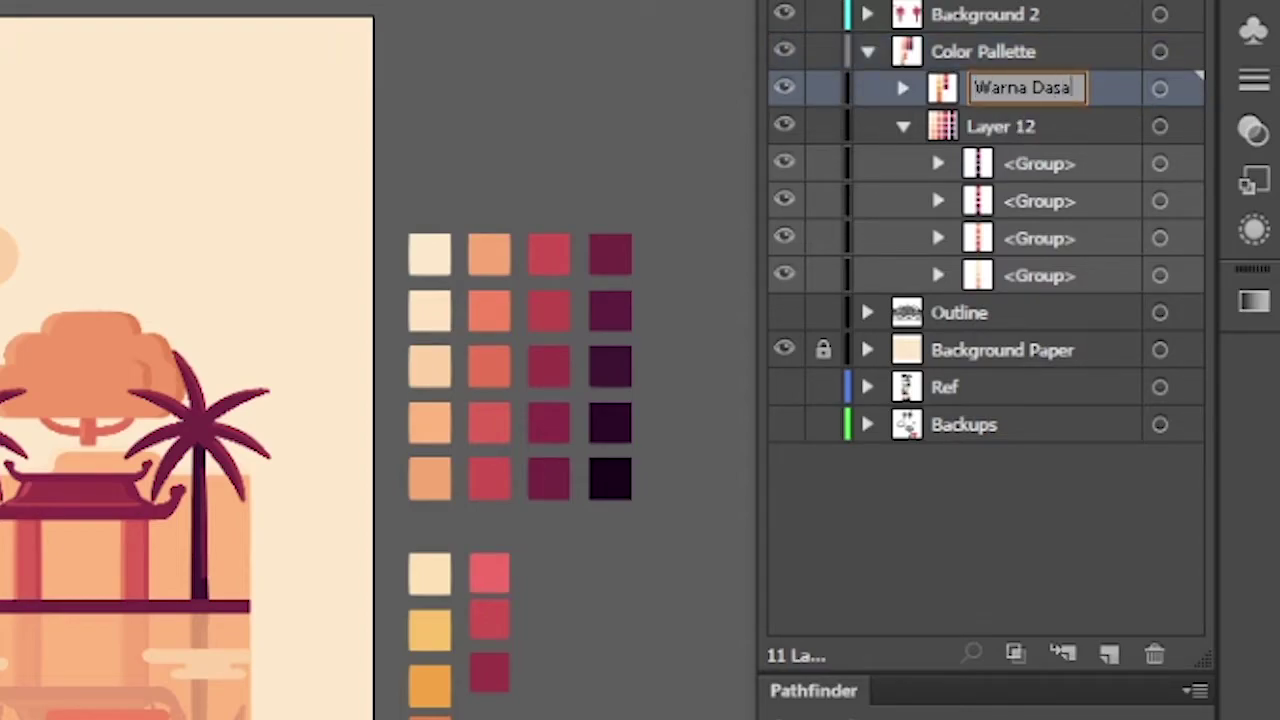
pyautogui.write('r')
pyautogui.press('Return')
pyautogui.doubleClick(989, 131)
pyautogui.write('Warna Terang')
pyautogui.press('Return')
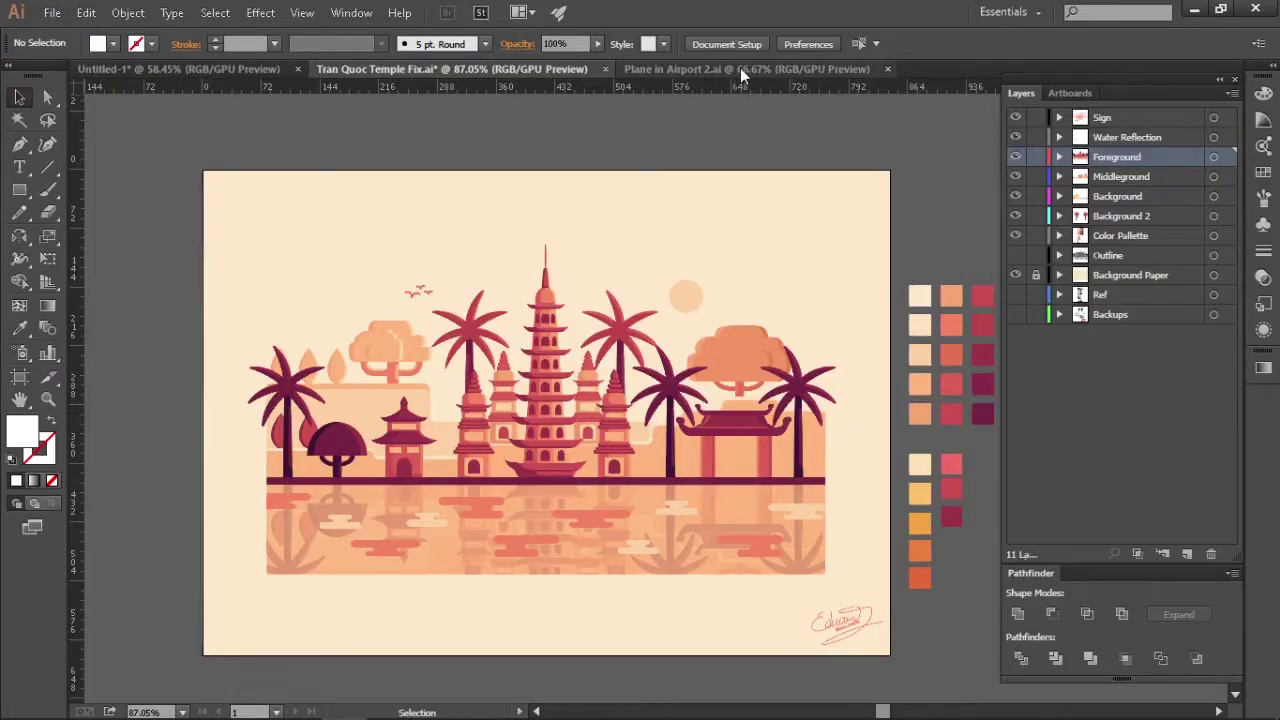
# Switch to Plane in Airport 2.ai and zoom in, glance at Tran Quoc Temple Fix.ai, then return
pyautogui.click(741, 66)
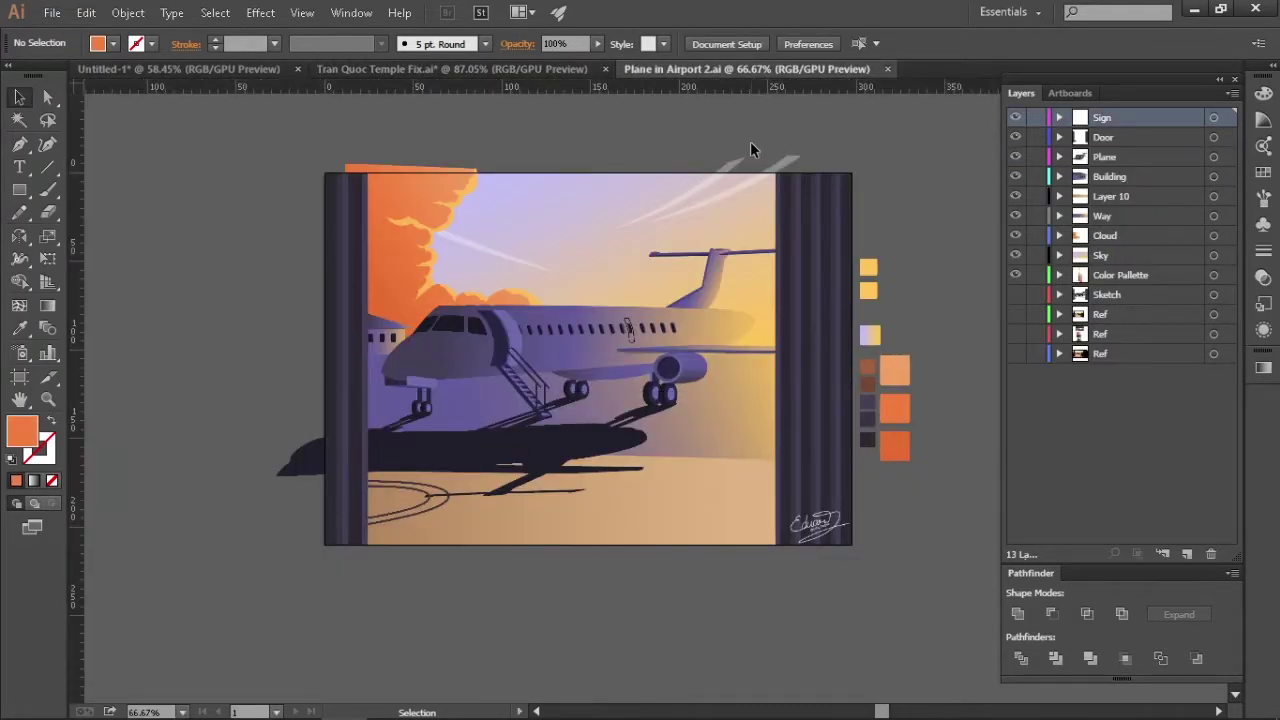
pyautogui.moveTo(750, 141); pyautogui.dragTo(746, 157)
pyautogui.moveTo(579, 152)
pyautogui.mouseDown()
pyautogui.moveTo(646, 171)
pyautogui.moveTo(646, 151)
pyautogui.mouseUp()
pyautogui.press('v')
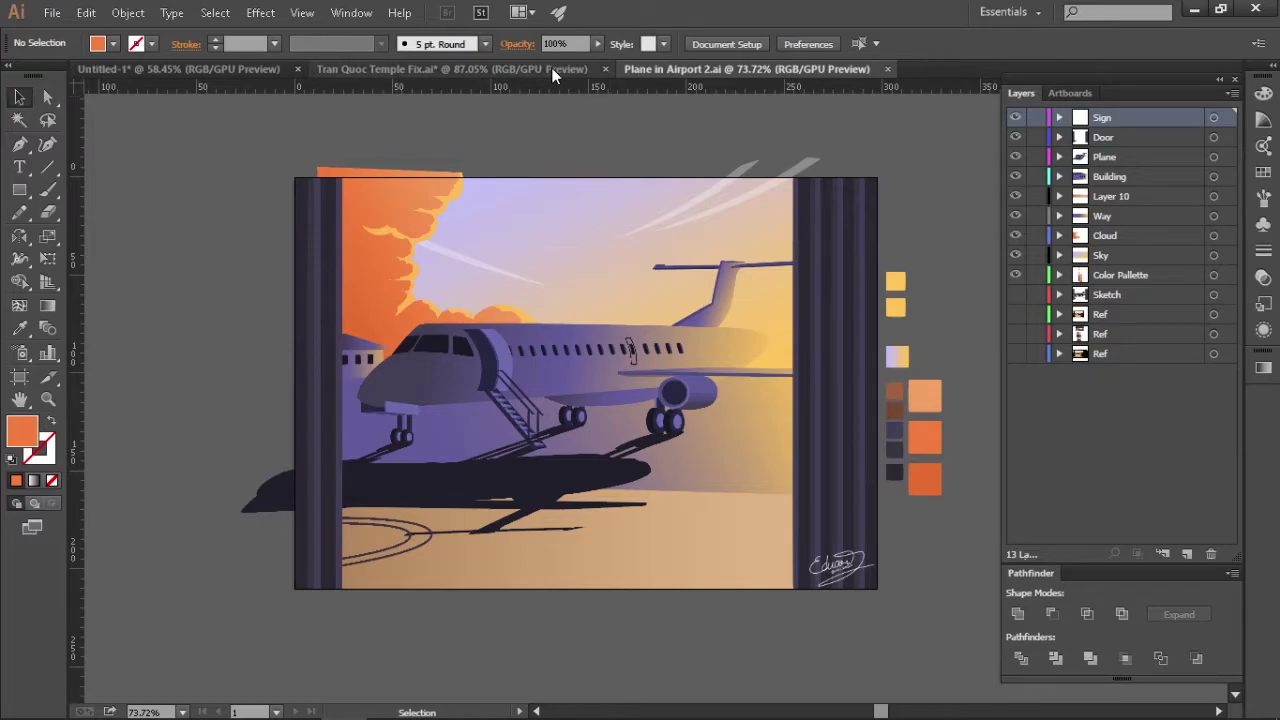
pyautogui.click(551, 67)
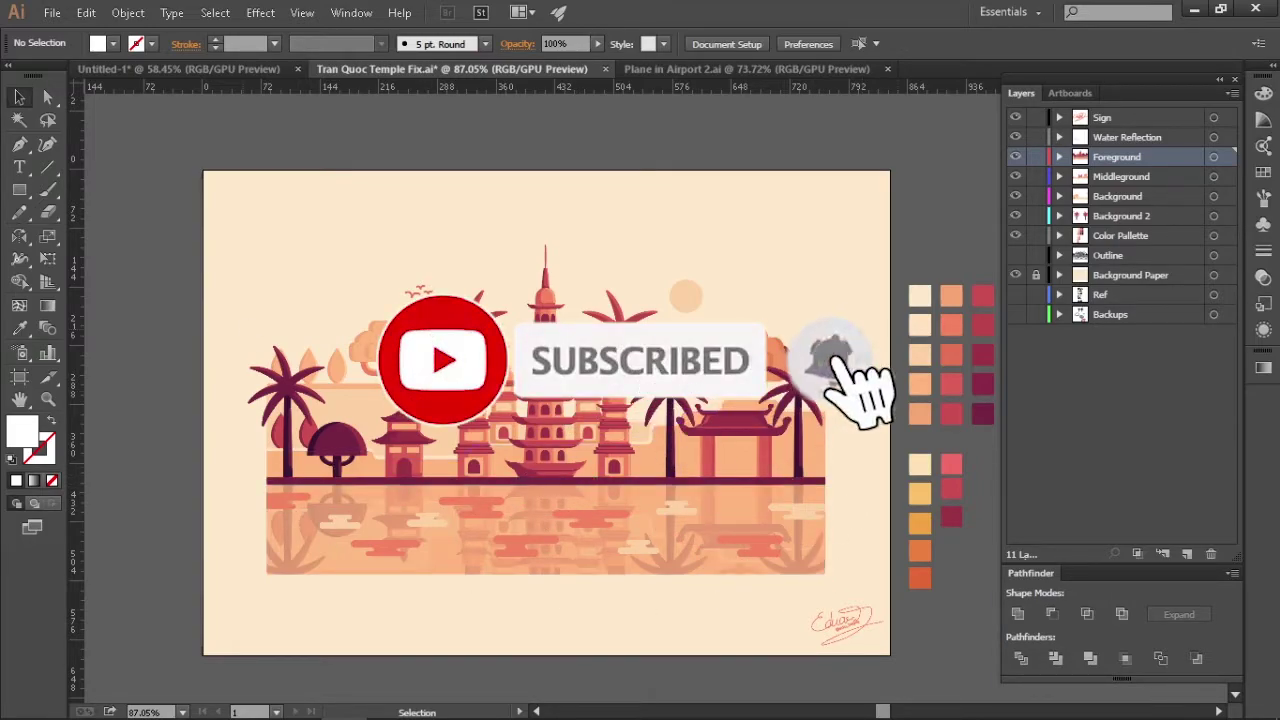
pyautogui.click(771, 70)
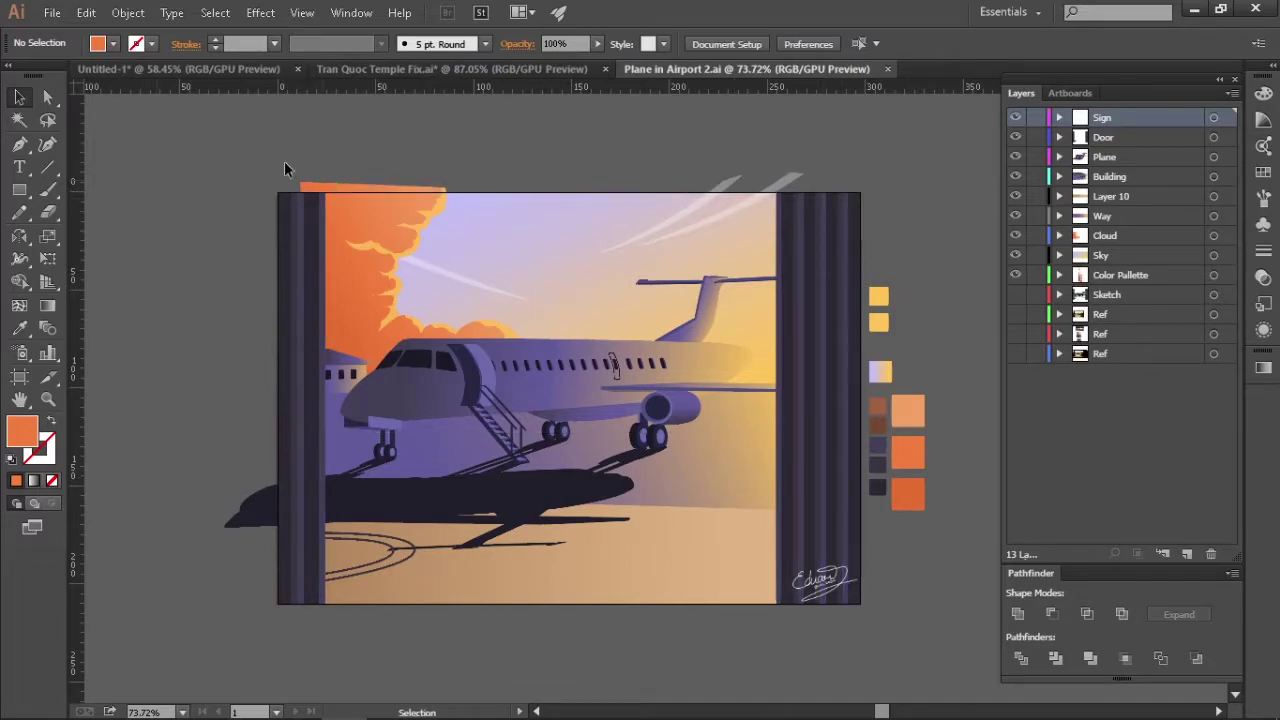
pyautogui.moveTo(469, 520); pyautogui.dragTo(502, 493)
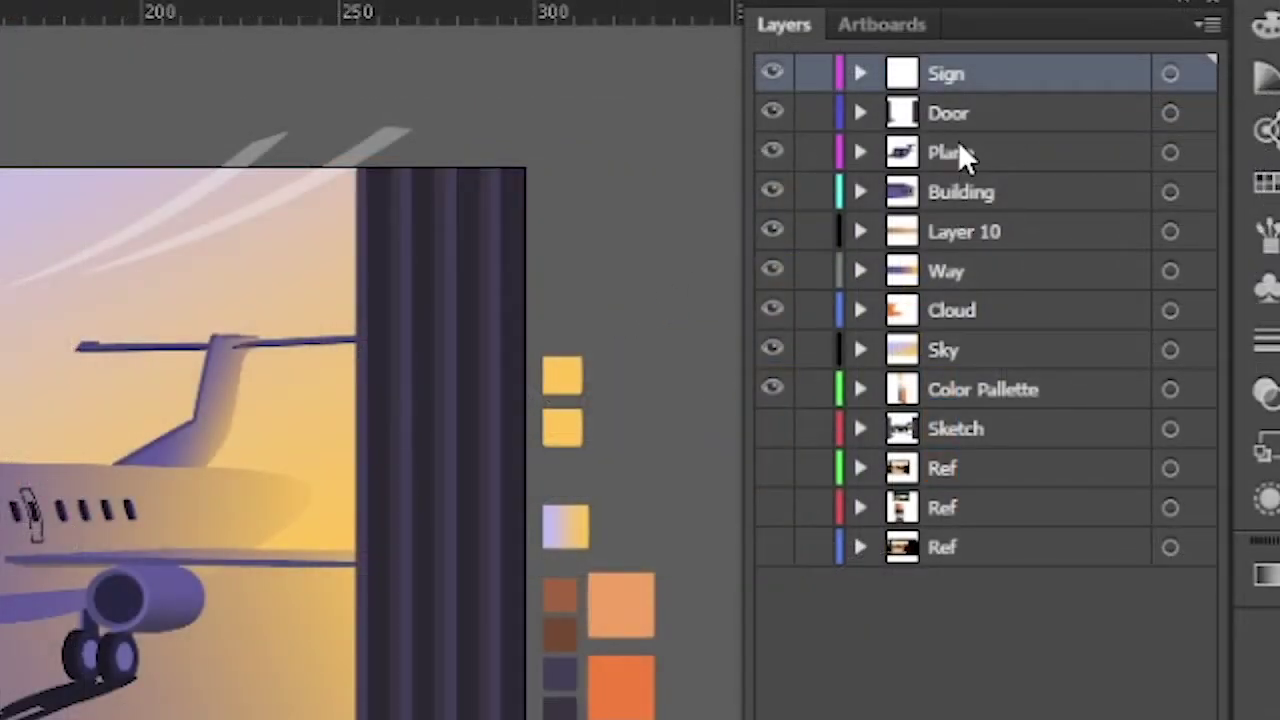
# Hide the layers from Sign through Sky, plus Color Pallette, leaving the artboard blank
pyautogui.click(1107, 156)
pyautogui.click(963, 230)
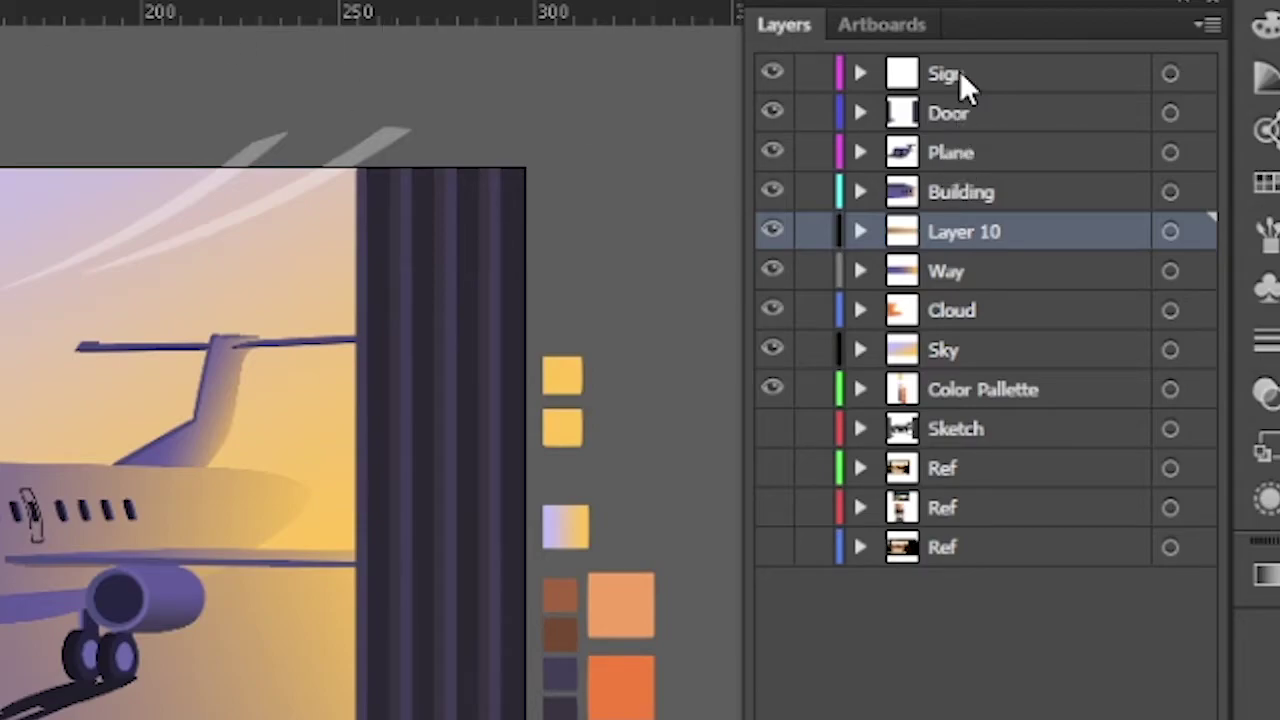
pyautogui.click(950, 115)
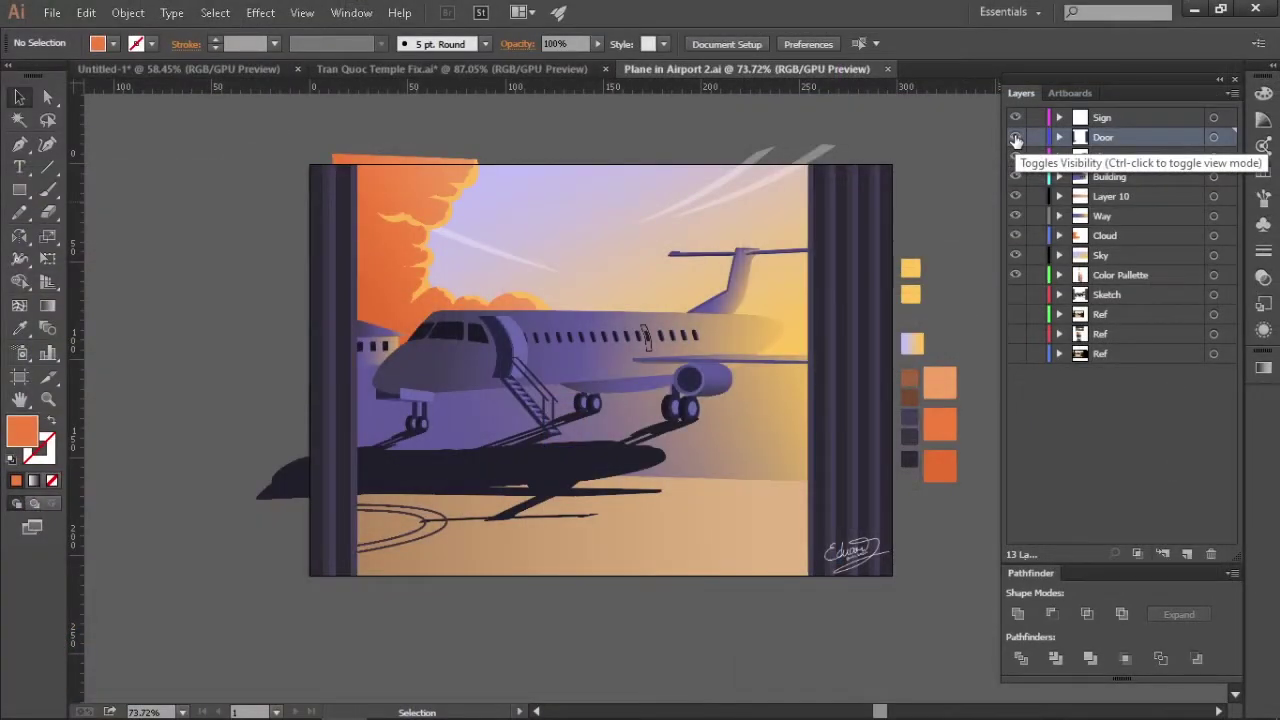
pyautogui.moveTo(1015, 117); pyautogui.dragTo(1018, 263)
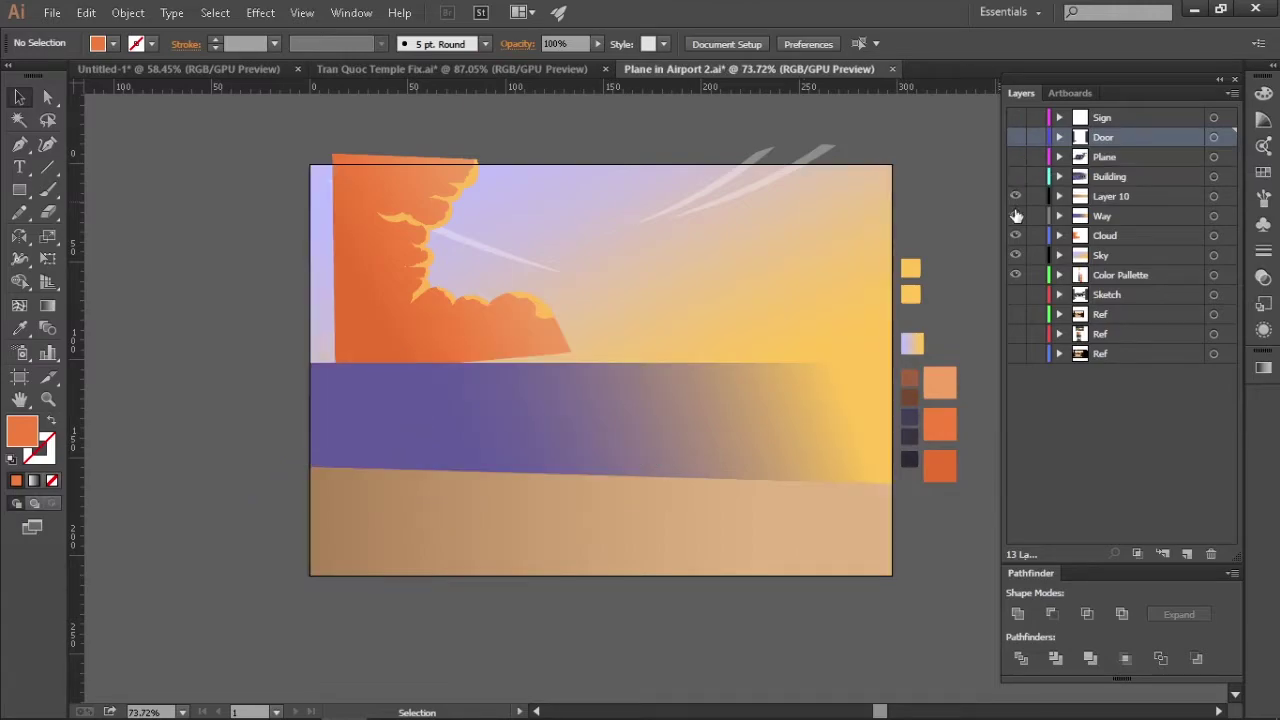
pyautogui.click(1016, 275)
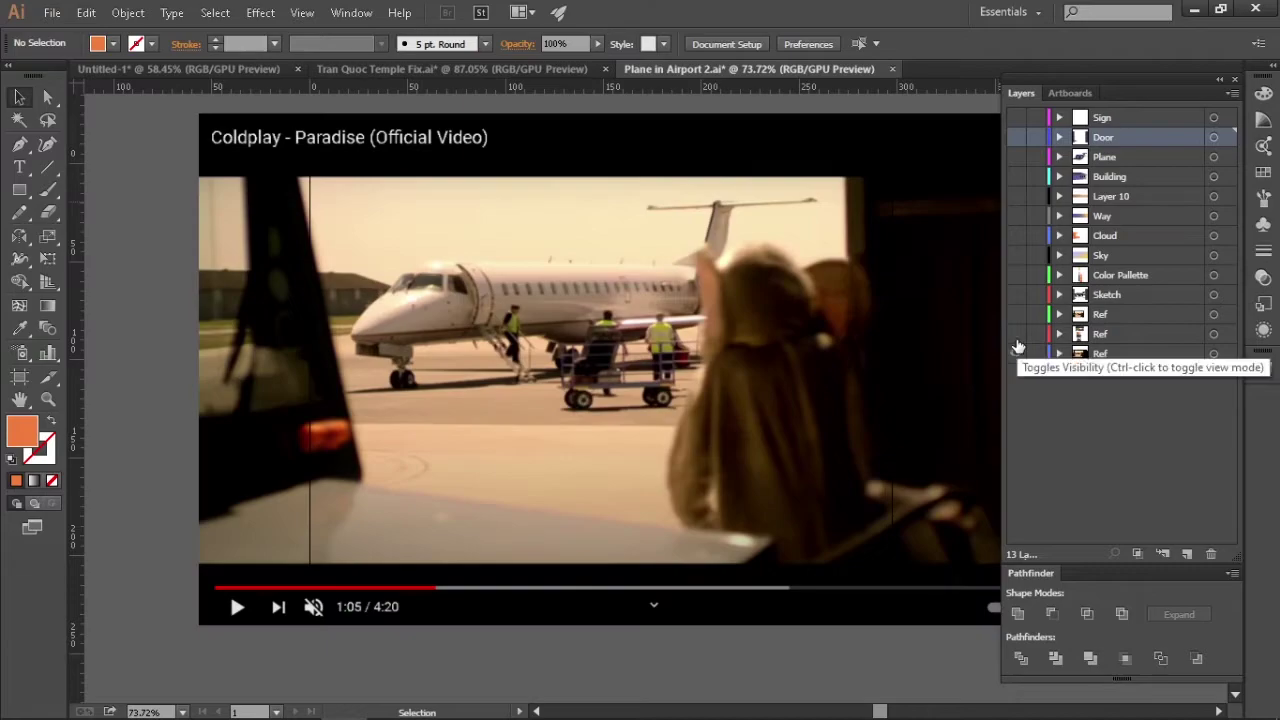
# Show the three Ref layers and Color Pallette, keeping Sketch hidden
pyautogui.moveTo(1016, 353); pyautogui.dragTo(1016, 294)
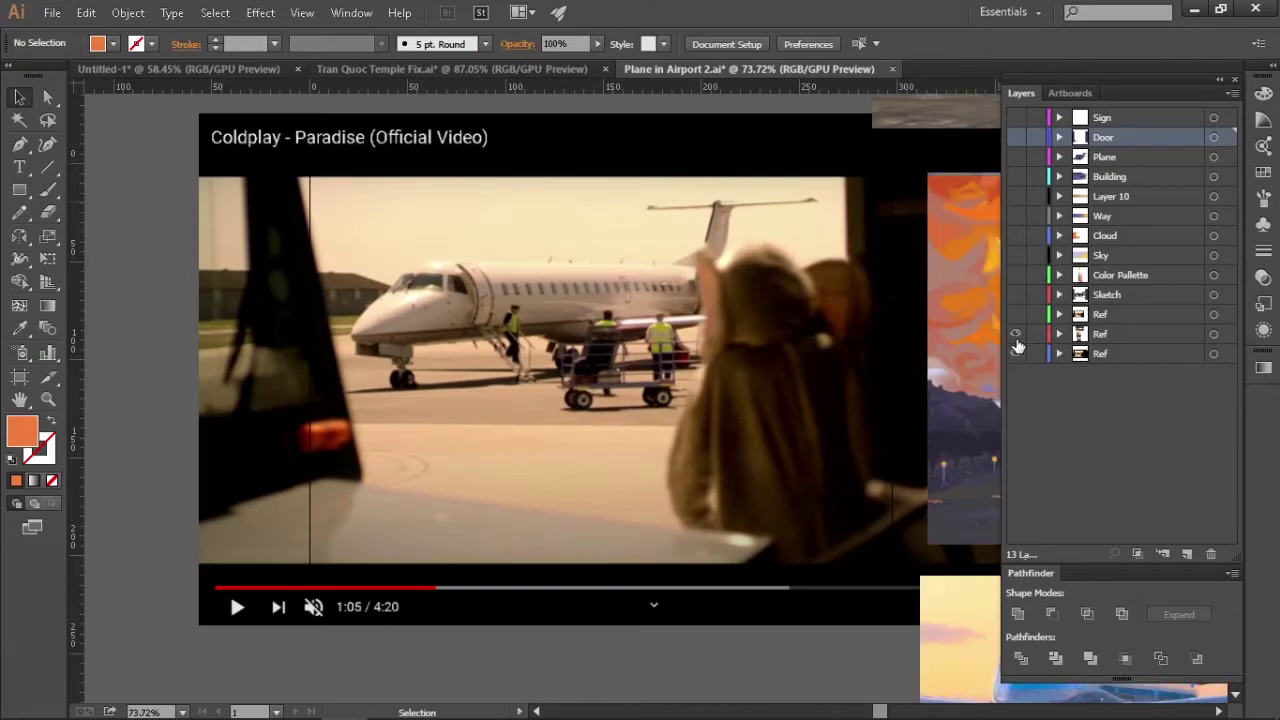
pyautogui.click(1016, 297)
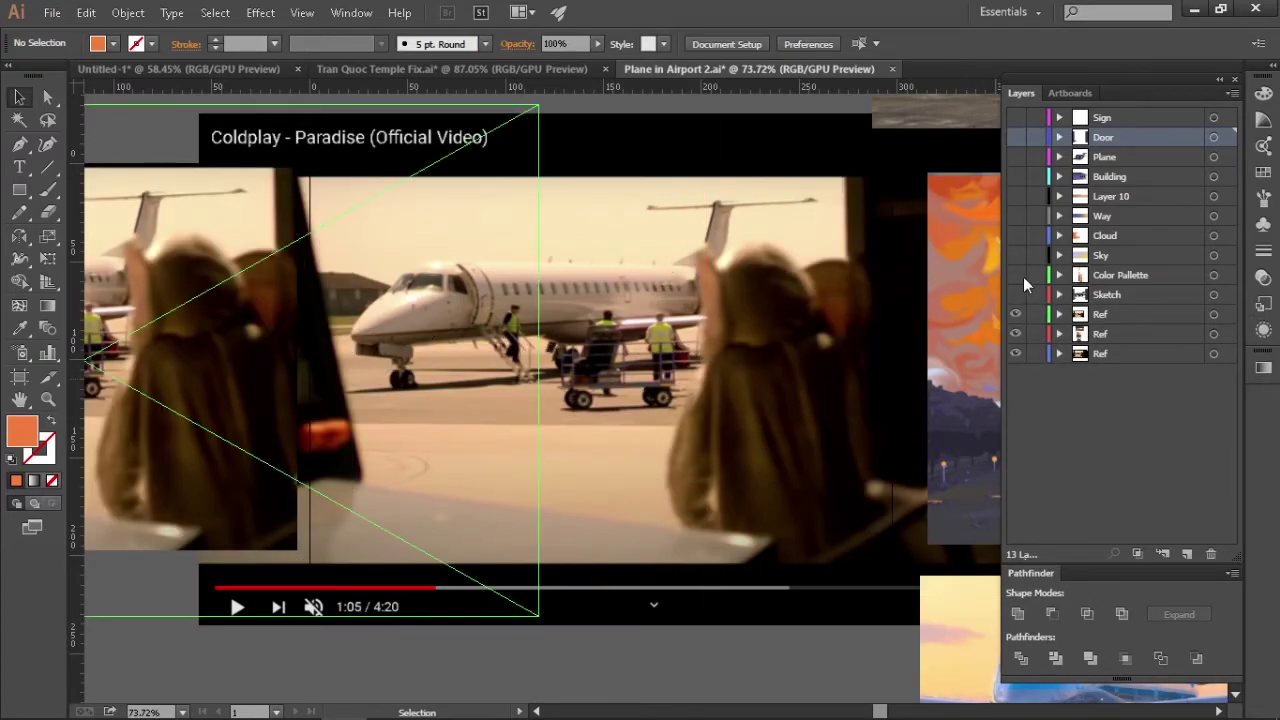
pyautogui.click(1016, 275)
# Zoom and pan to frame all the reference images, then hide the Ref layers
pyautogui.scroll(-2, 933, 352)
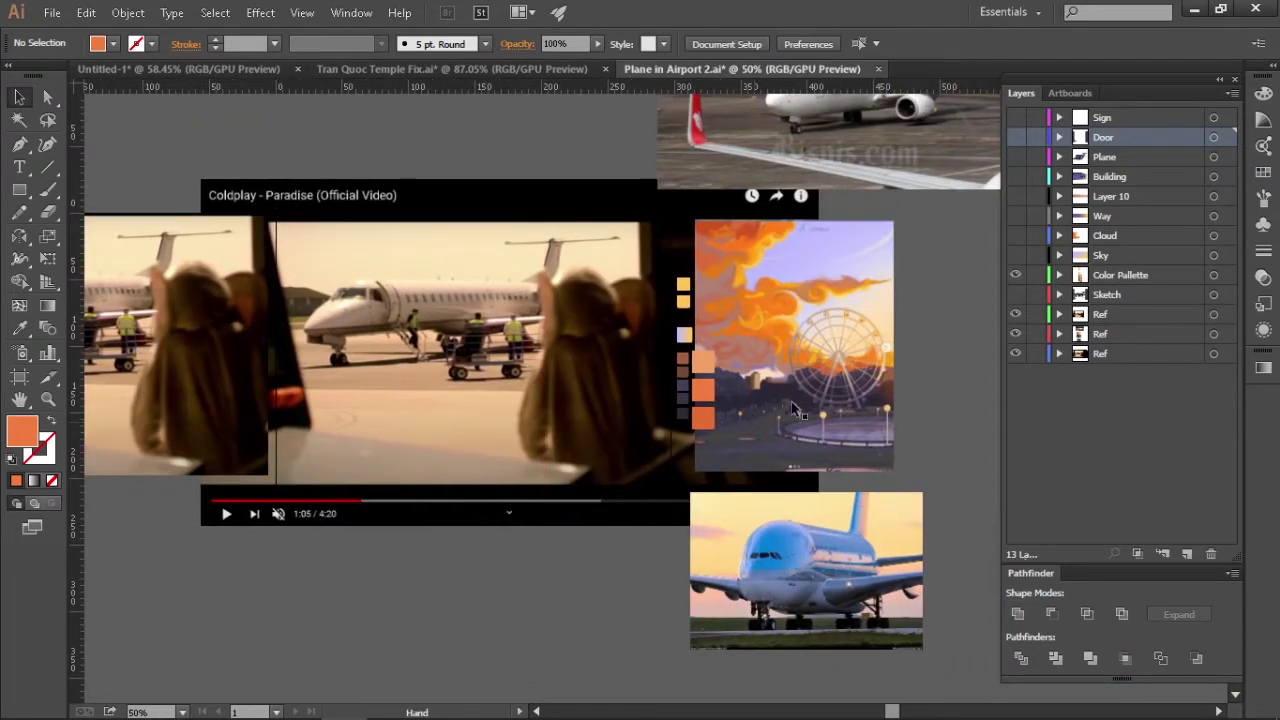
pyautogui.scroll(-2, 791, 401)
pyautogui.scroll(4, 848, 384)
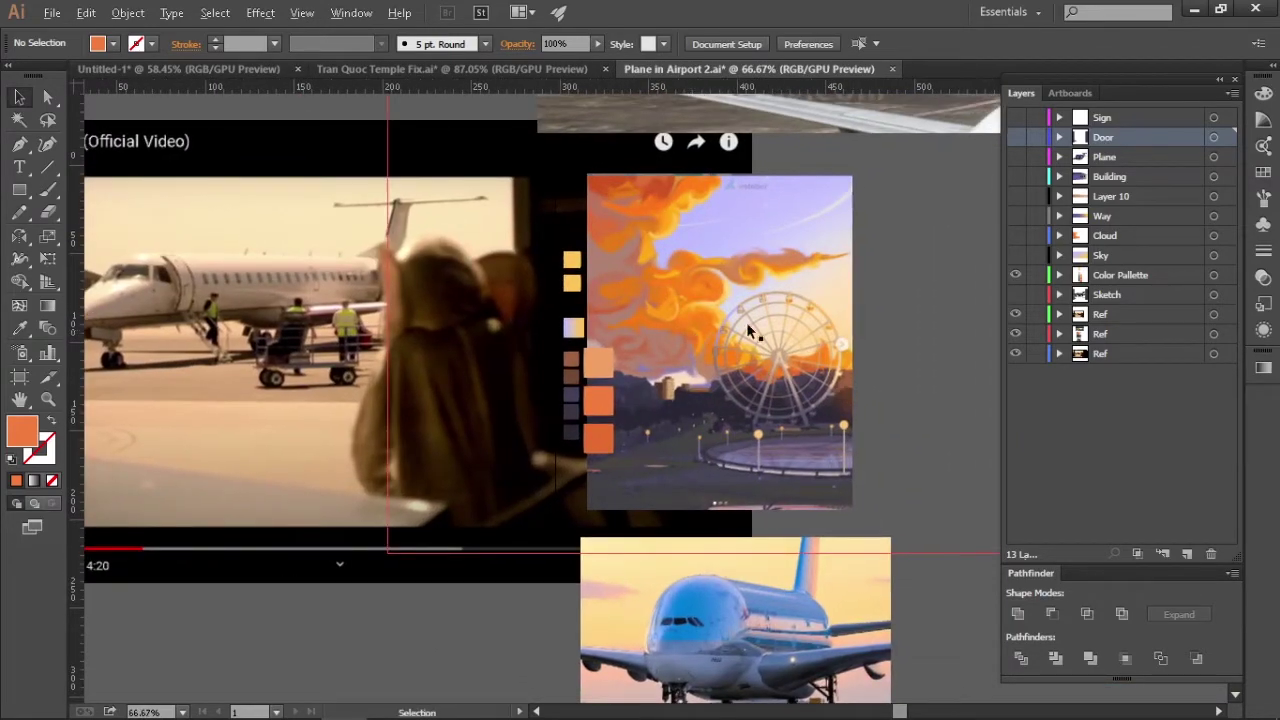
pyautogui.scroll(1, 737, 287)
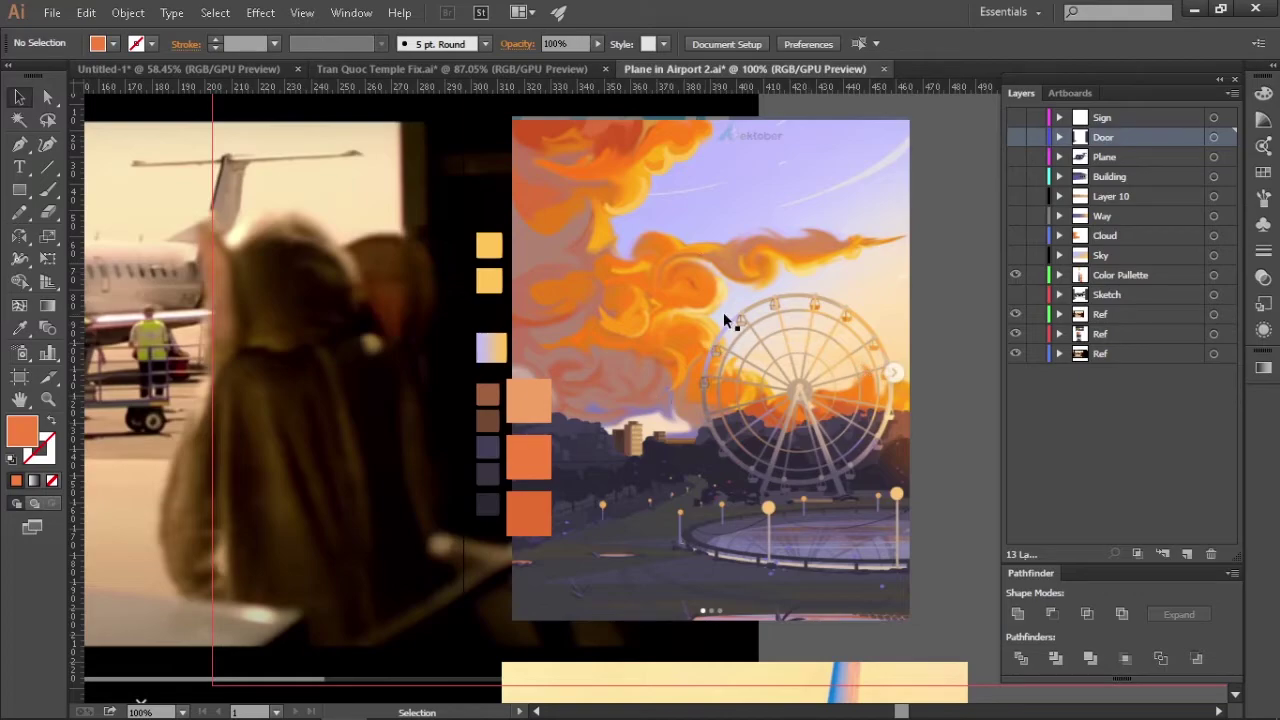
pyautogui.scroll(2, 735, 157)
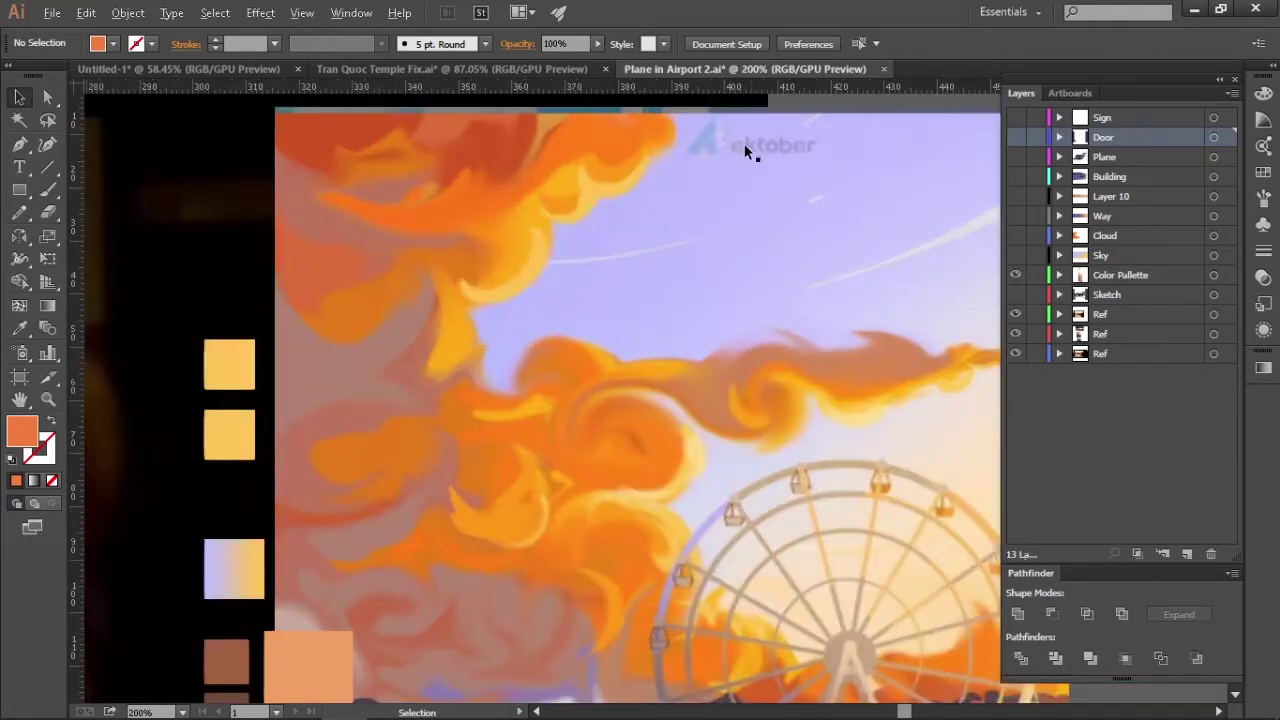
pyautogui.scroll(1, 728, 144)
pyautogui.scroll(-1, 714, 143)
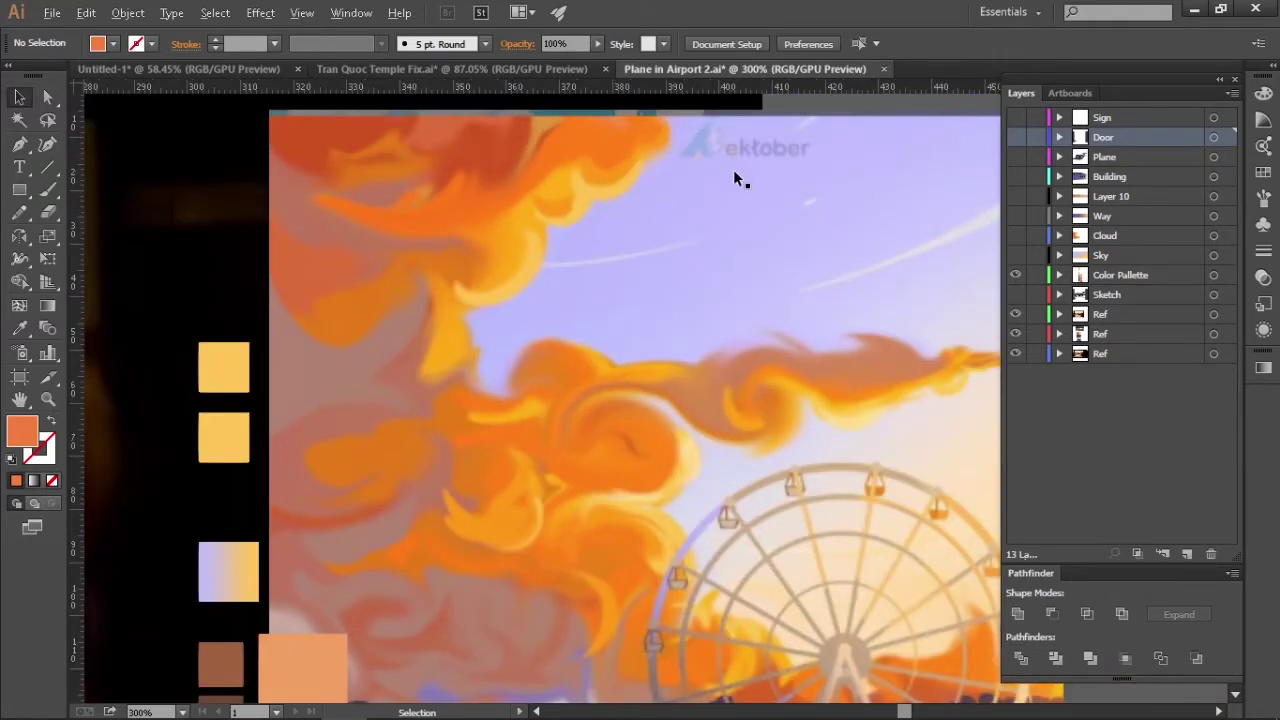
pyautogui.scroll(-2, 736, 175)
pyautogui.scroll(-3, 740, 182)
pyautogui.moveTo(766, 206); pyautogui.dragTo(903, 325)
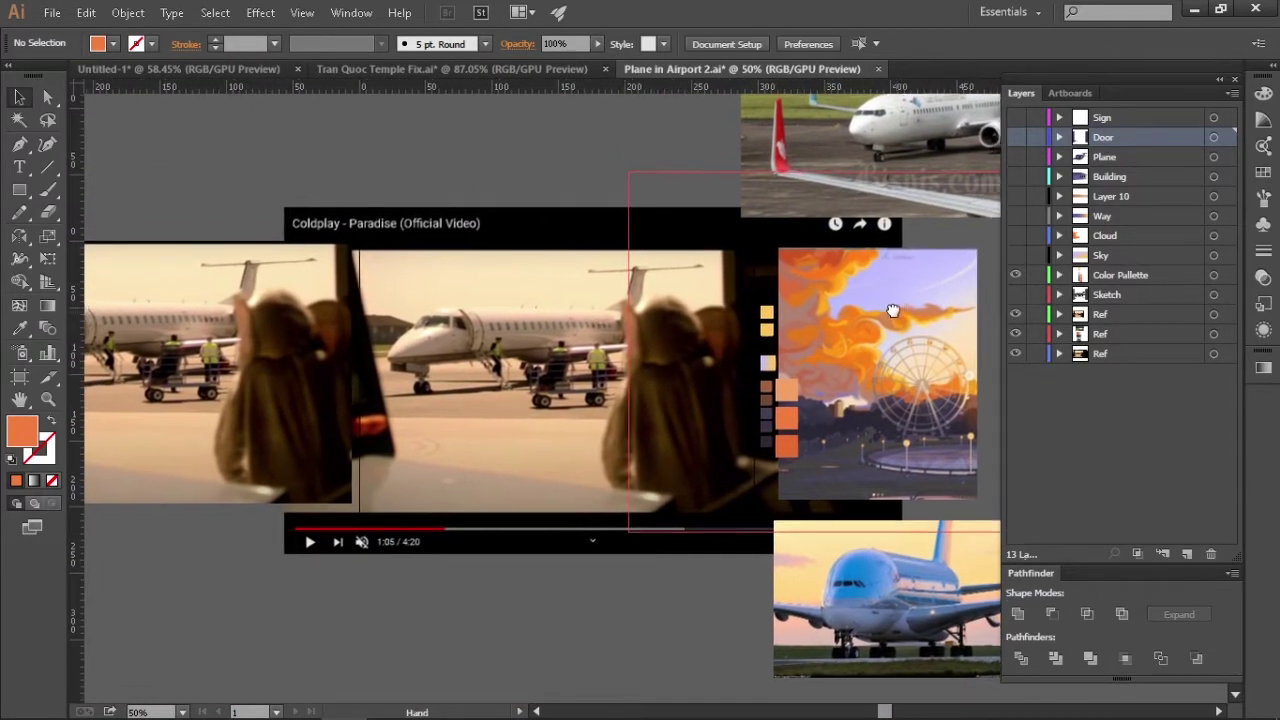
pyautogui.moveTo(903, 325); pyautogui.dragTo(882, 301)
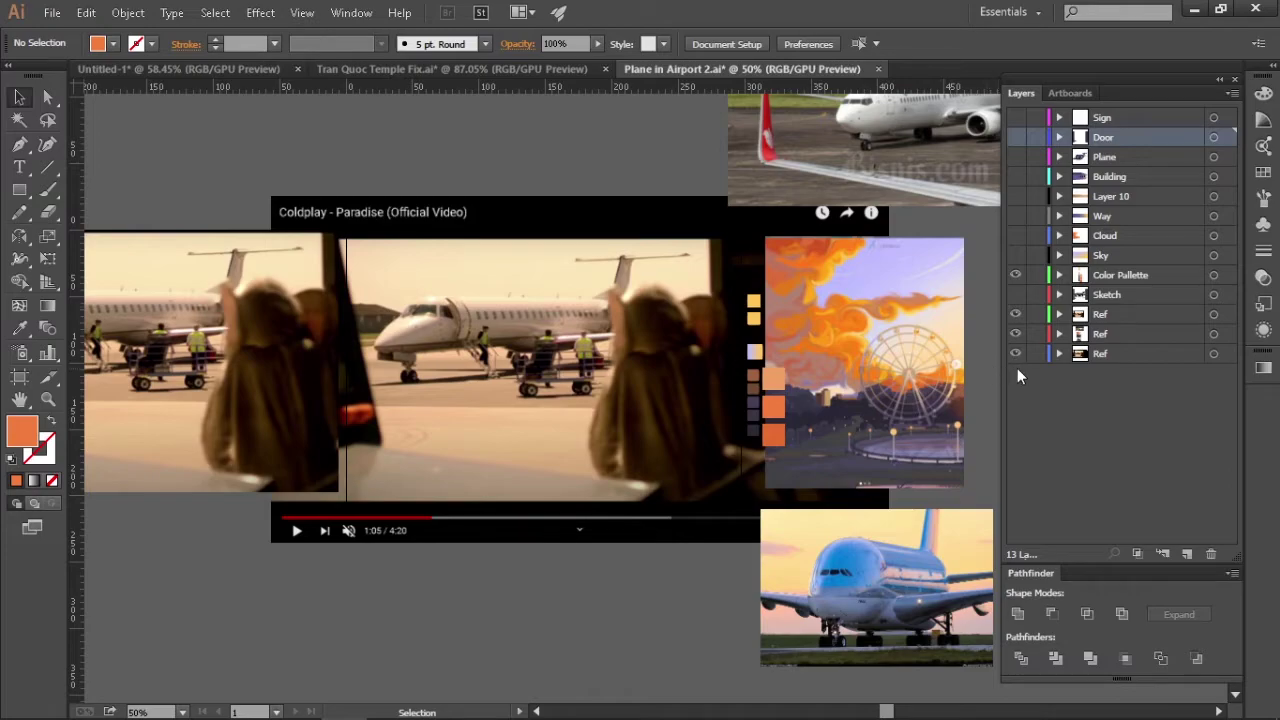
pyautogui.click(1015, 353)
# Hide the remaining Ref layers, show the airplane sketch and zoom in
pyautogui.click(1015, 334)
pyautogui.click(1015, 314)
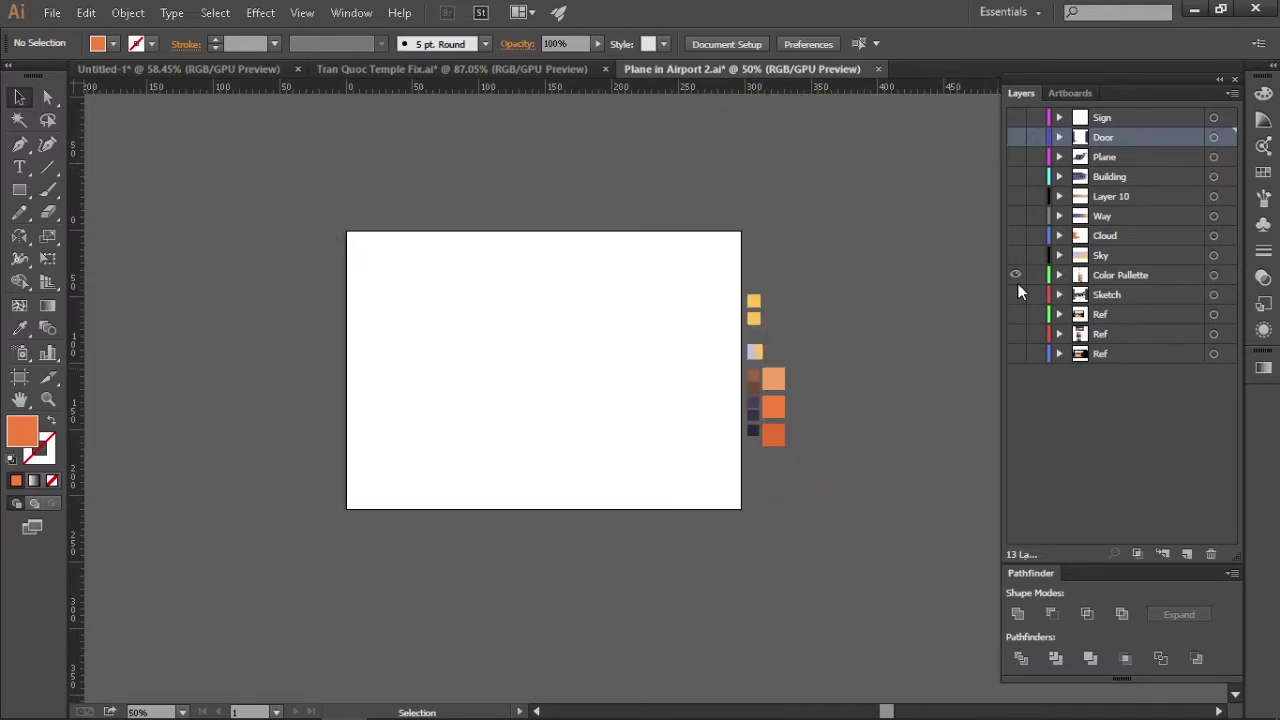
pyautogui.click(1015, 294)
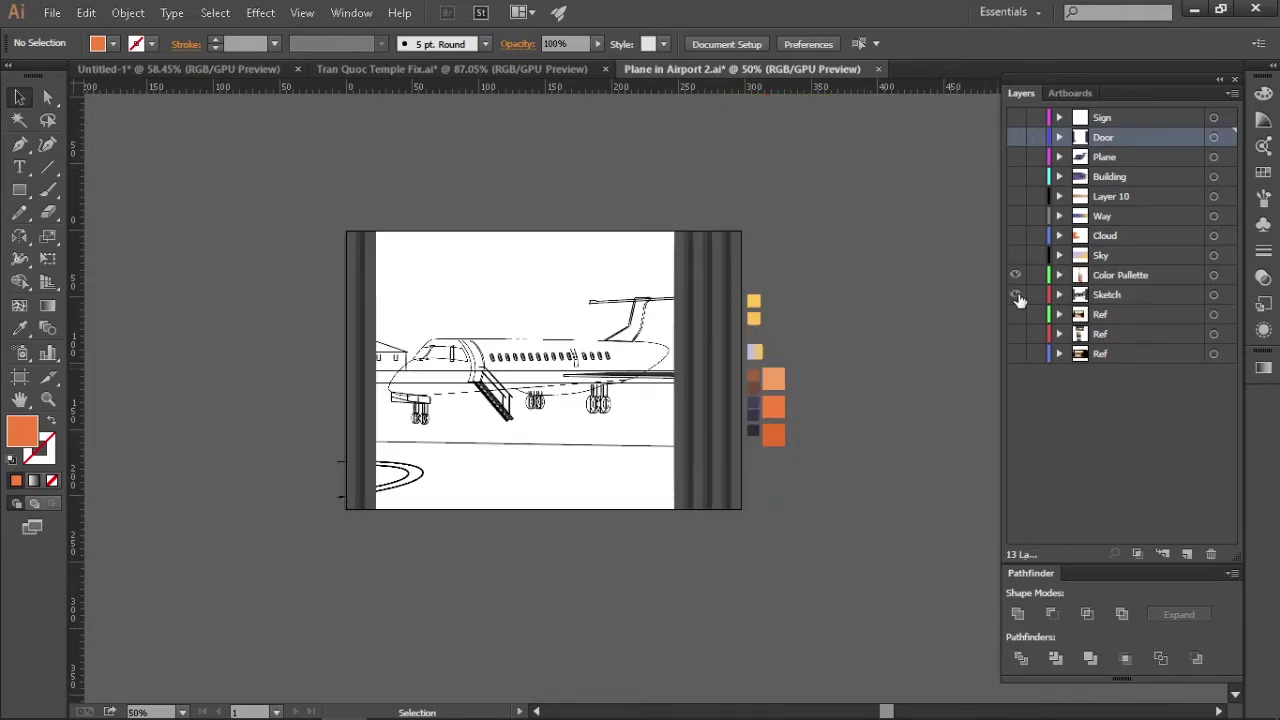
pyautogui.moveTo(908, 345); pyautogui.dragTo(935, 344)
pyautogui.scroll(3, 586, 327)
pyautogui.scroll(1, 586, 327)
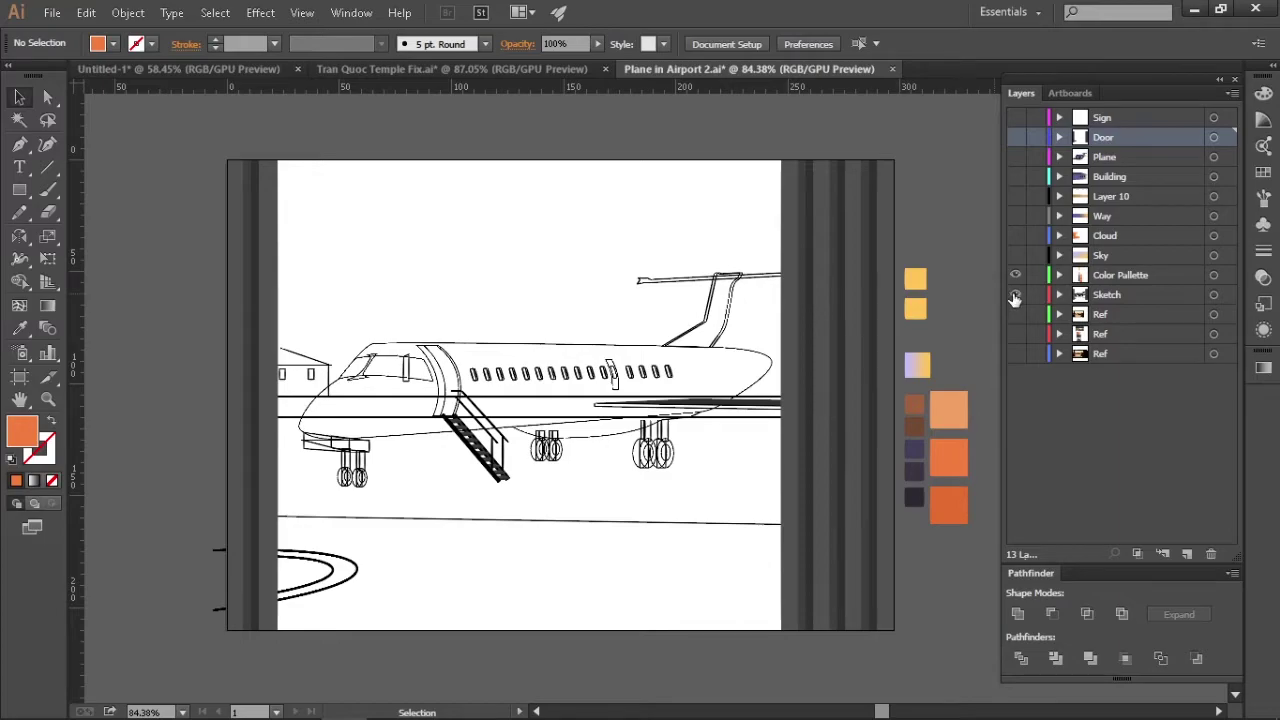
# Show the lilac-to-yellow Sky gradient and hide Sketch, keeping the colour palette visible
pyautogui.click(1016, 257)
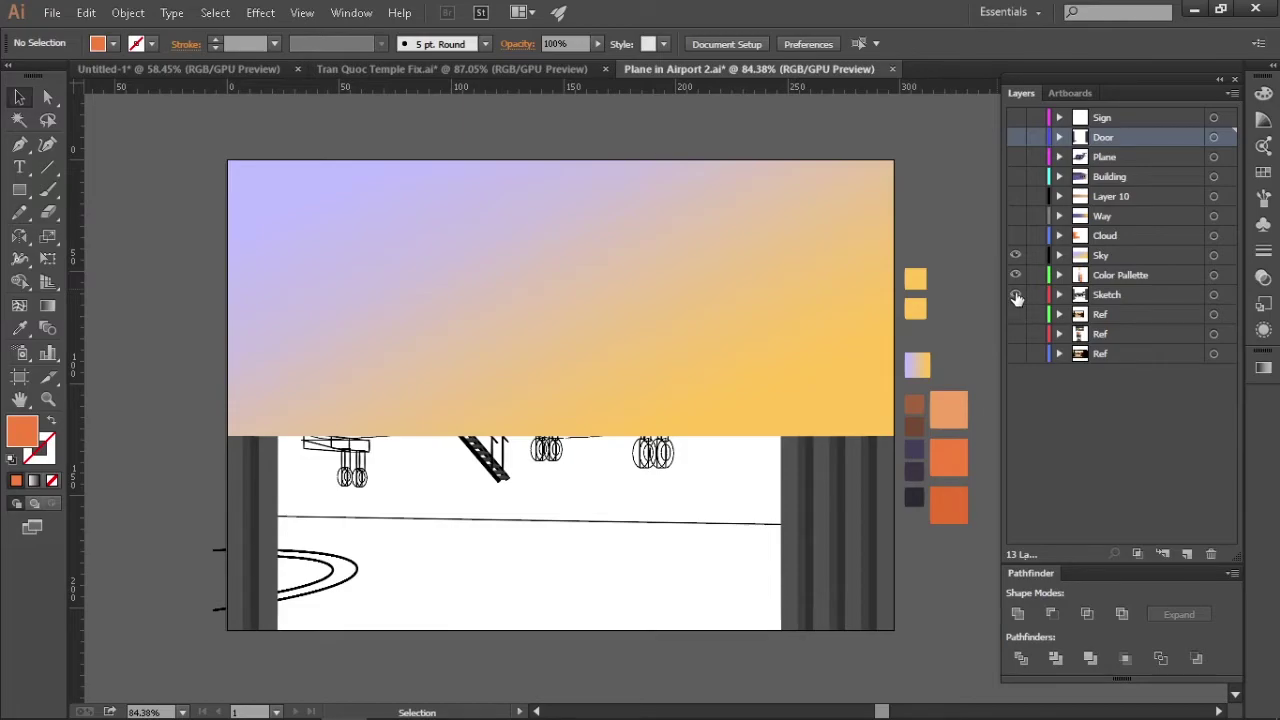
pyautogui.moveTo(1016, 296); pyautogui.dragTo(1017, 277)
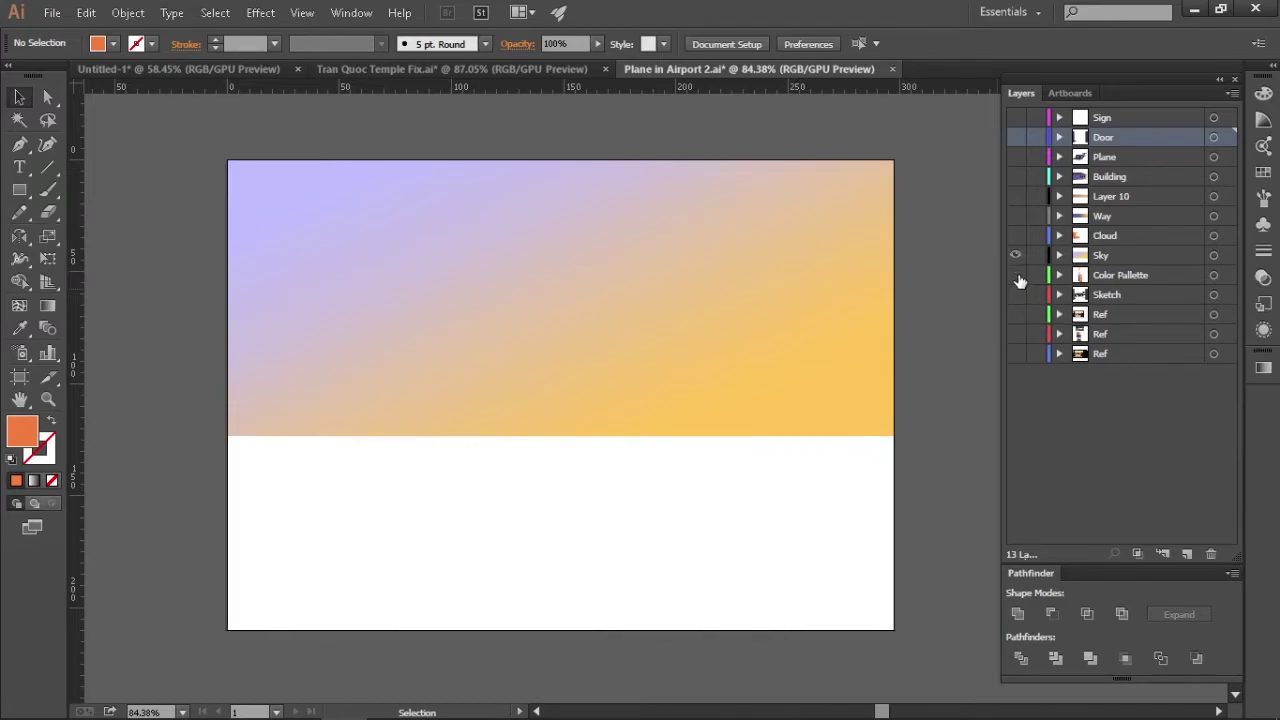
pyautogui.click(1017, 277)
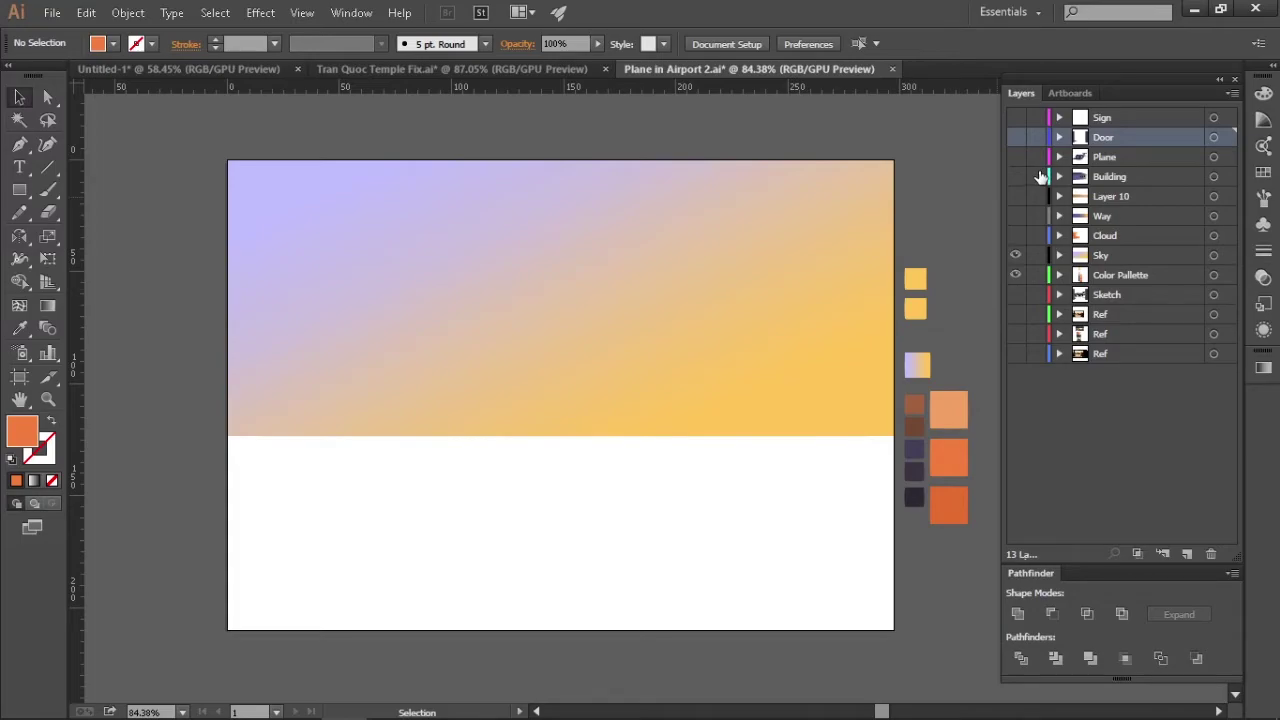
# Show Sketch, Door, Plane, Building, Layer 10, Way and Cloud layers in turn
pyautogui.click(1015, 294)
pyautogui.click(1015, 137)
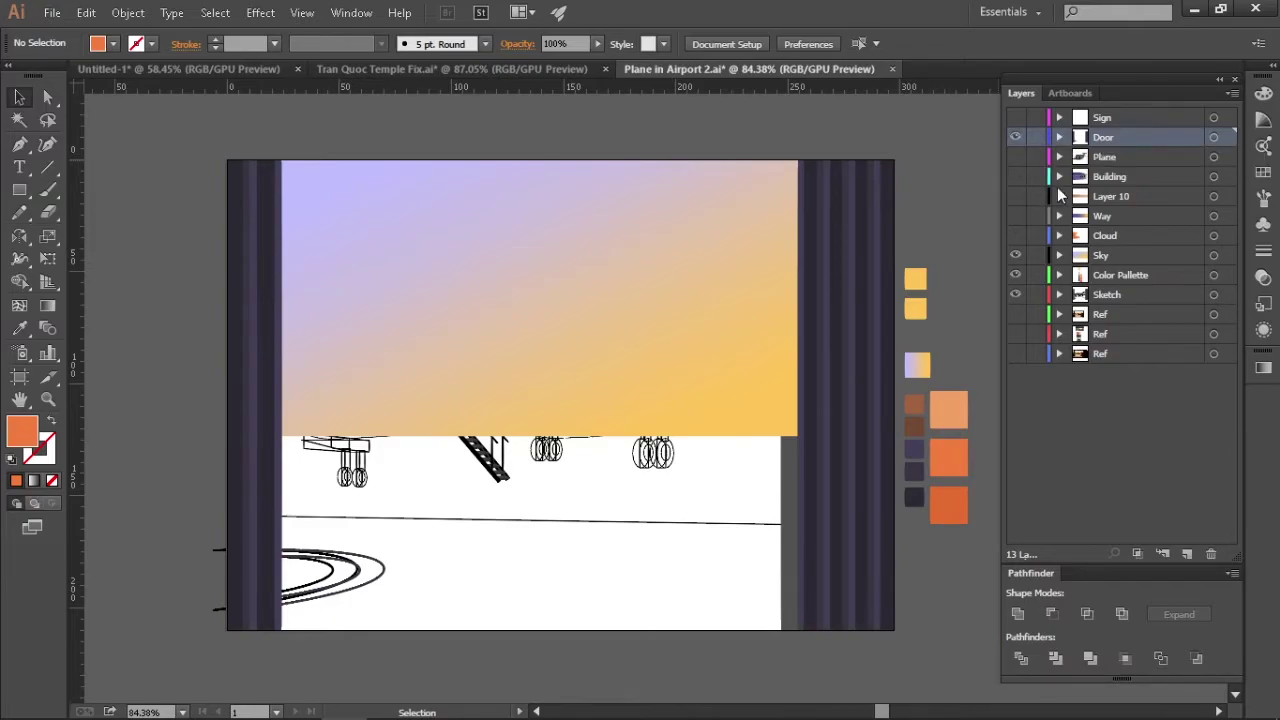
pyautogui.click(1015, 157)
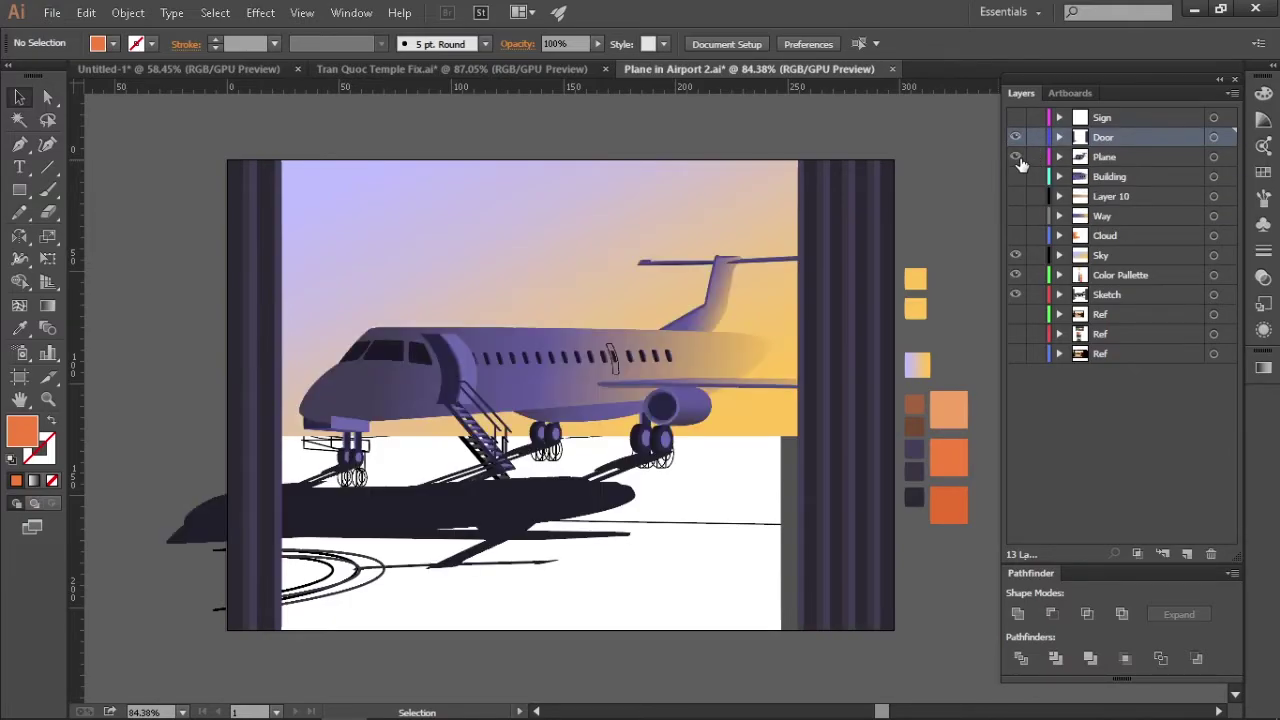
pyautogui.click(1015, 176)
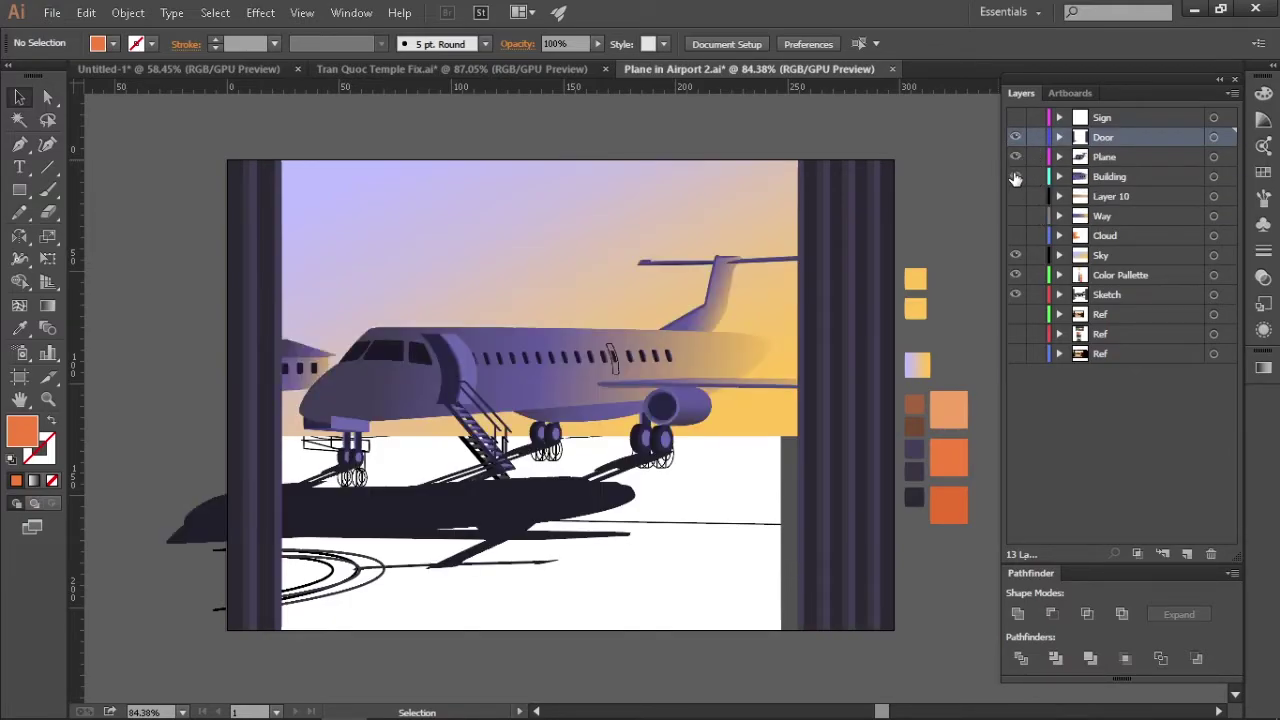
pyautogui.click(1016, 197)
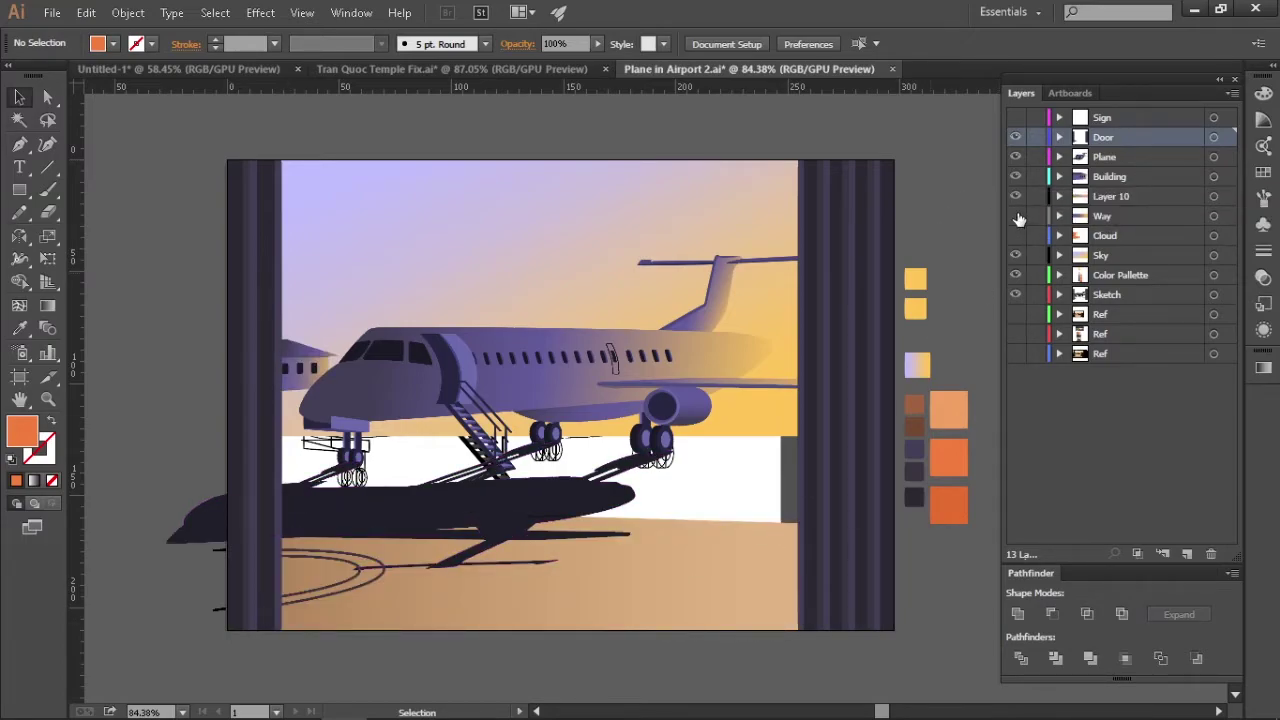
pyautogui.click(1016, 216)
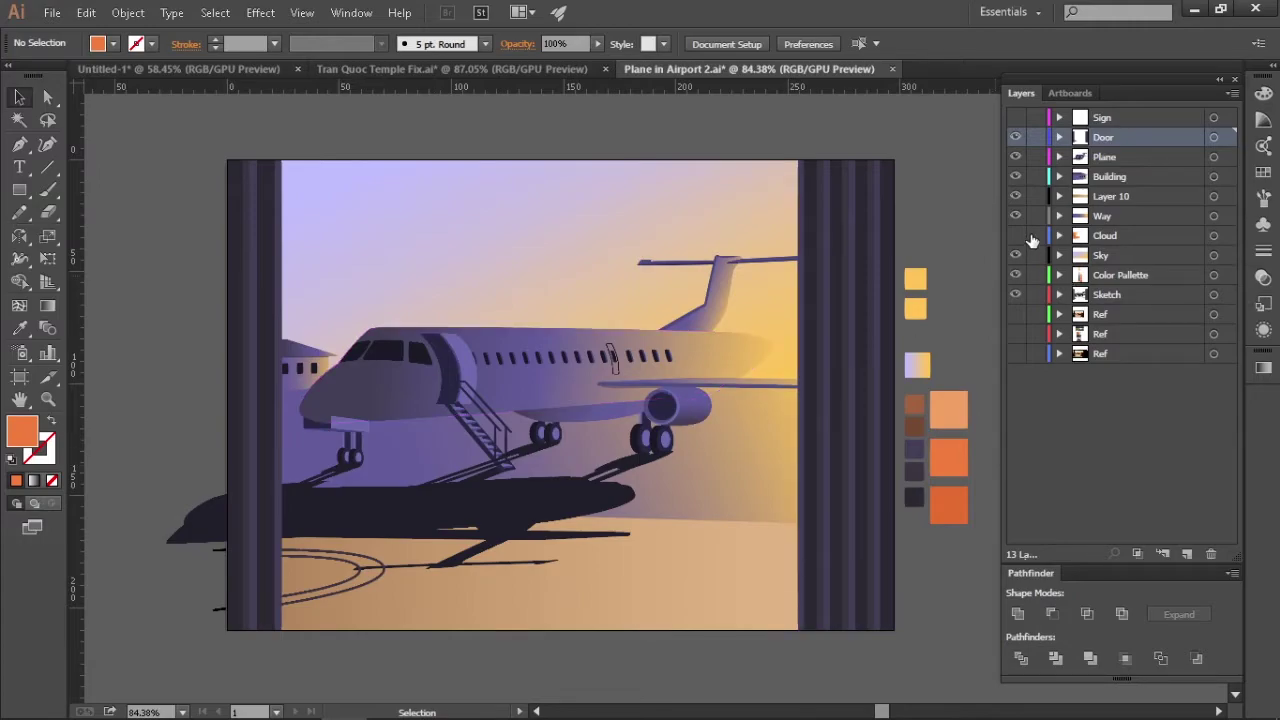
pyautogui.click(1015, 235)
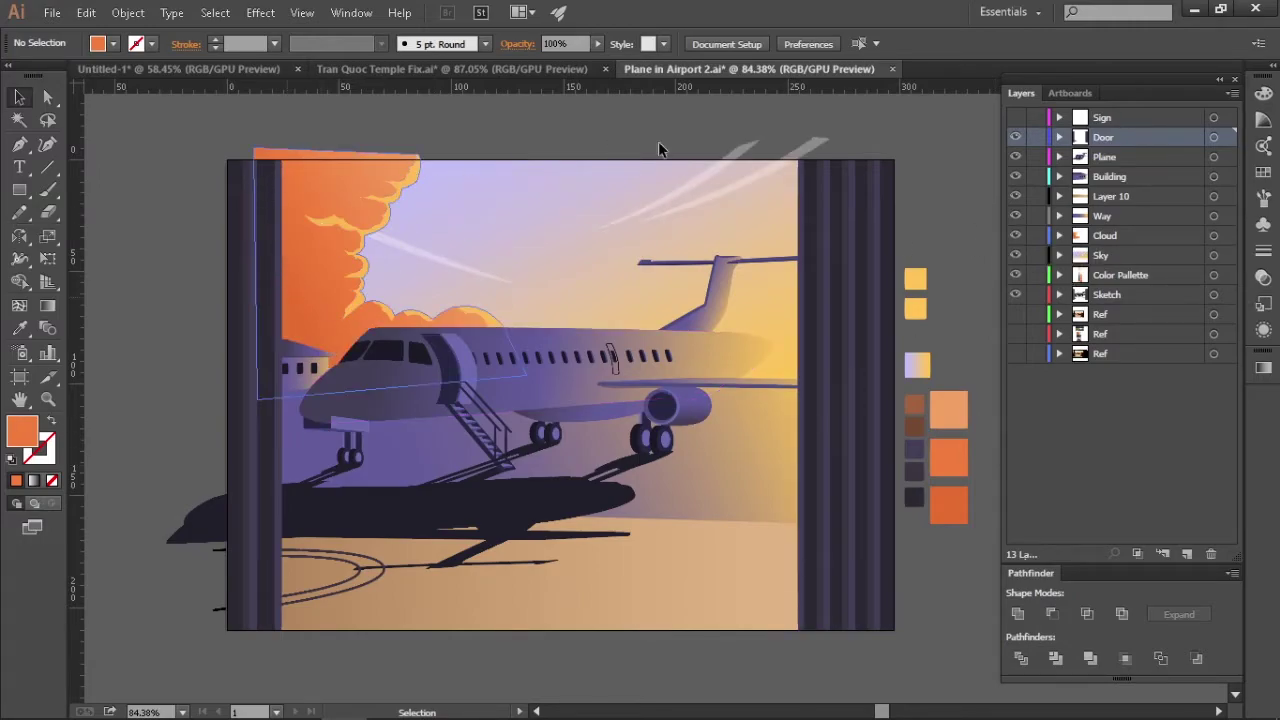
# Turn on the Sign layer so the signature appears at the lower right
pyautogui.moveTo(904, 124)
pyautogui.mouseDown()
pyautogui.moveTo(959, 130)
pyautogui.moveTo(955, 149)
pyautogui.mouseUp()
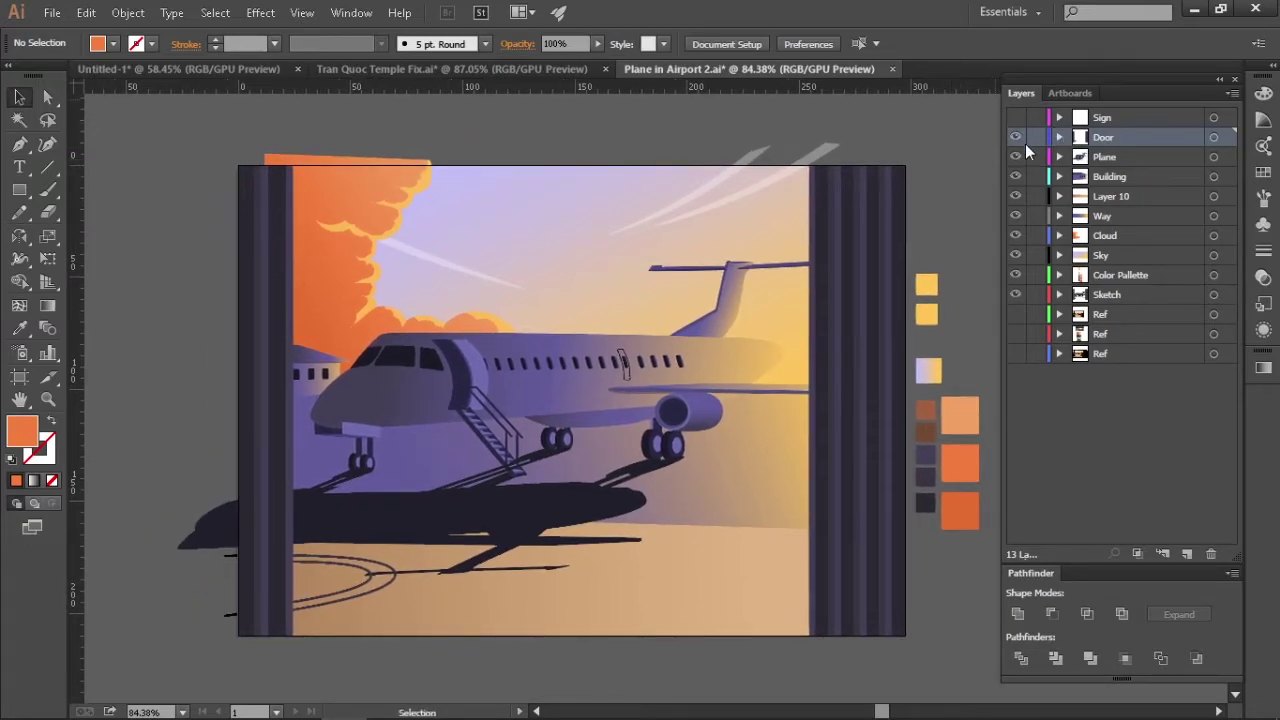
pyautogui.moveTo(1013, 120); pyautogui.dragTo(1015, 137)
pyautogui.click(1083, 118)
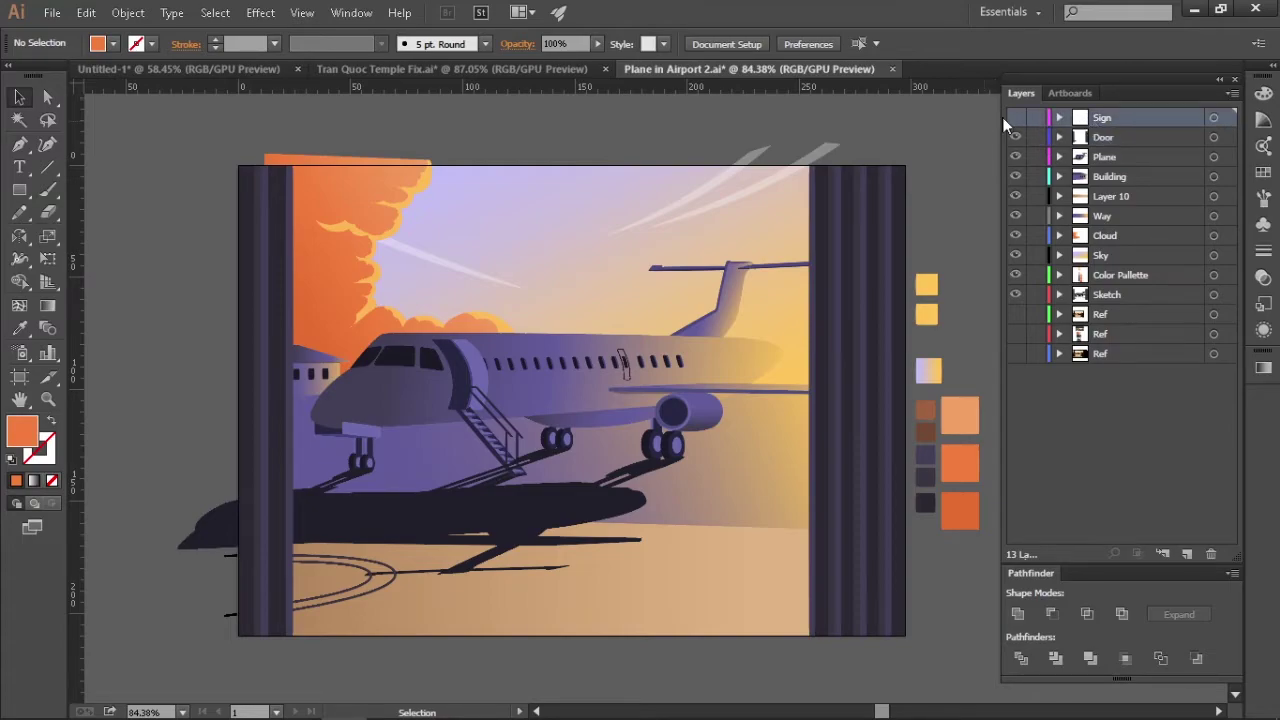
pyautogui.click(1015, 117)
pyautogui.moveTo(954, 349); pyautogui.dragTo(954, 325)
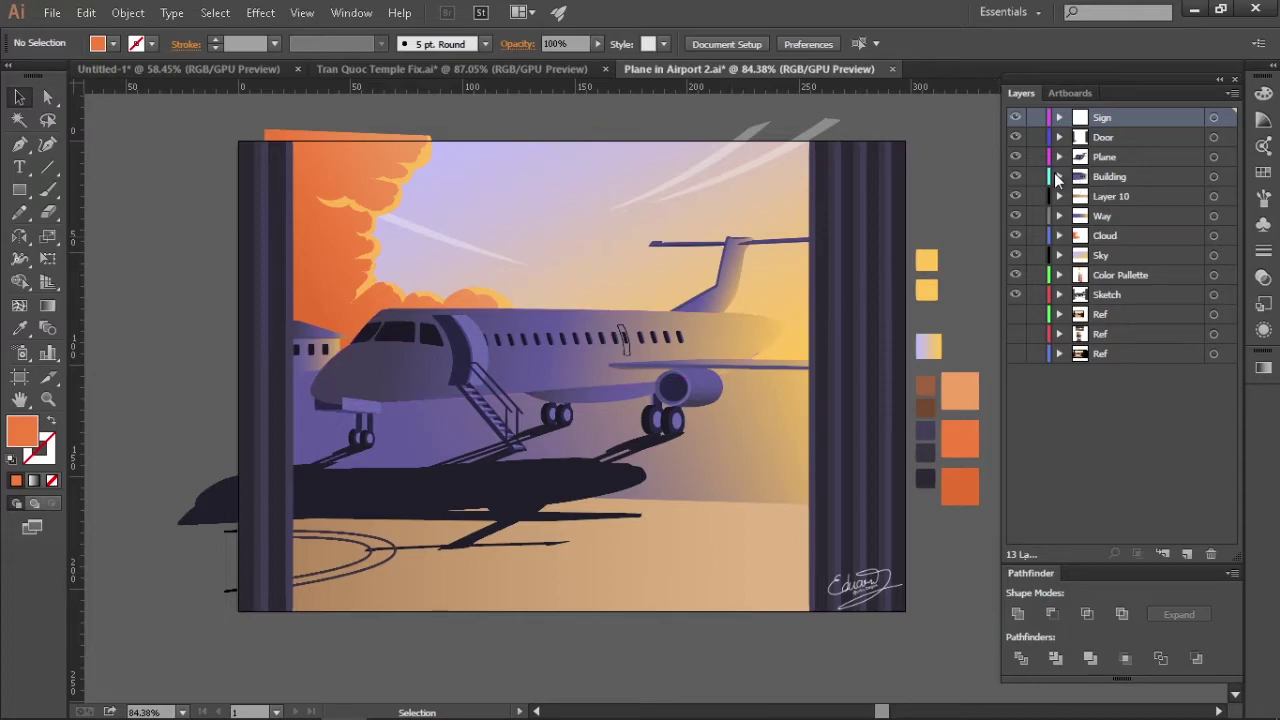
pyautogui.click(1016, 157)
pyautogui.click(1016, 157)
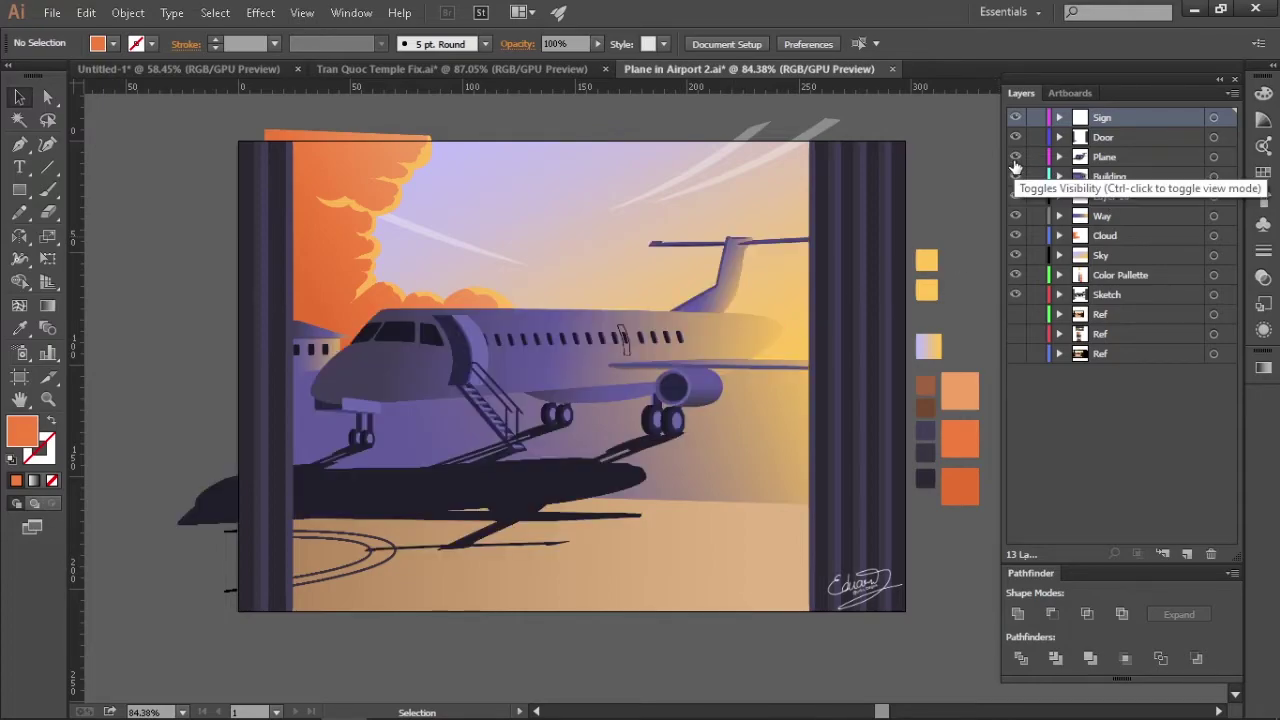
pyautogui.click(1058, 157)
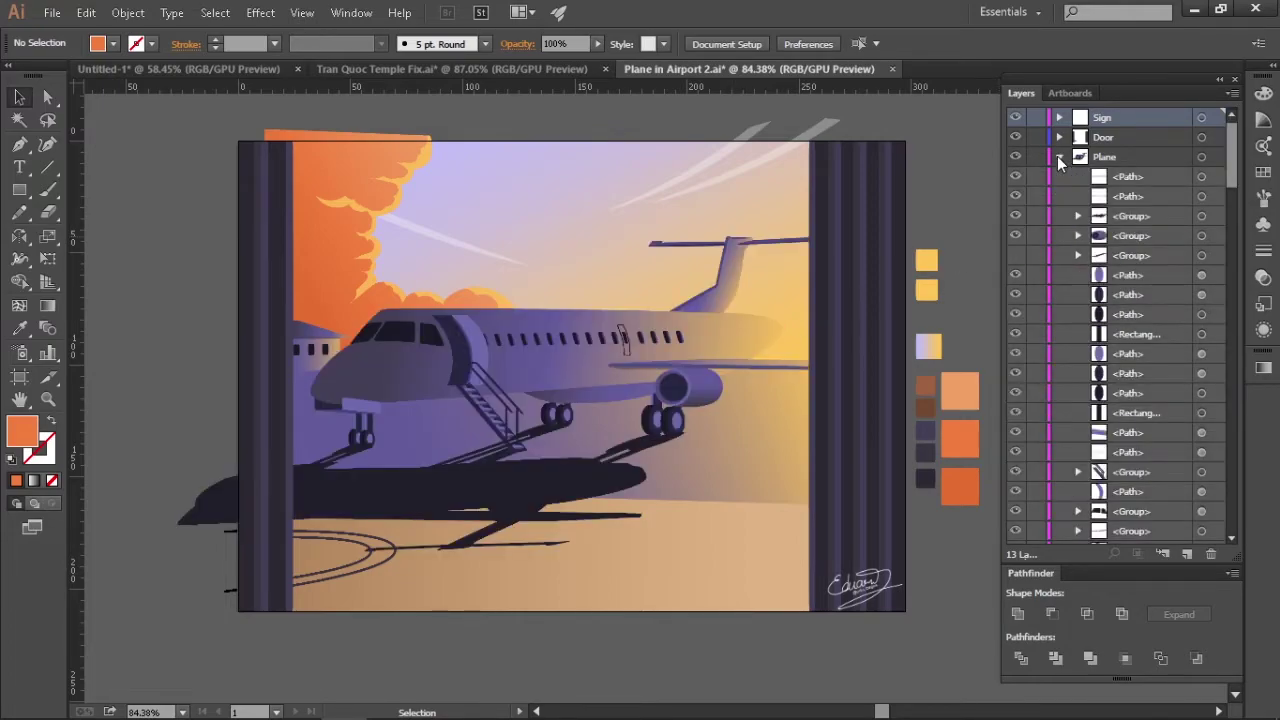
pyautogui.click(1024, 215)
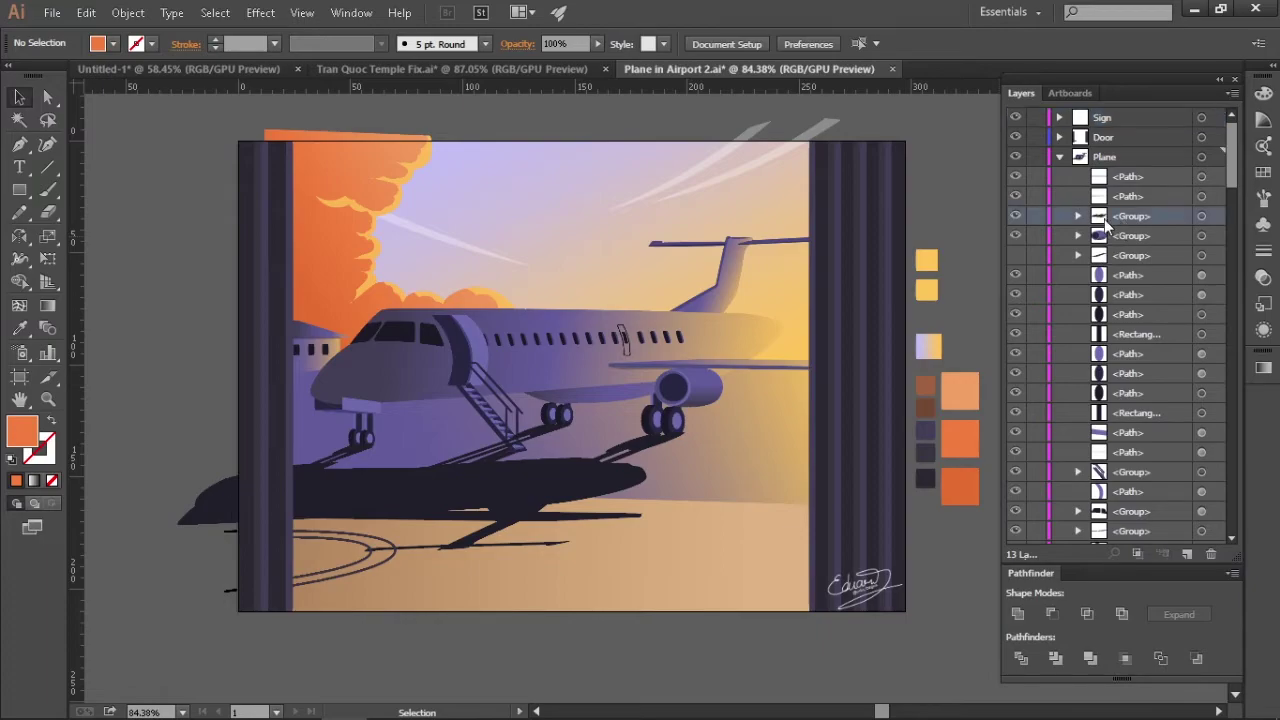
pyautogui.click(1016, 217)
pyautogui.click(1016, 217)
pyautogui.click(1016, 217)
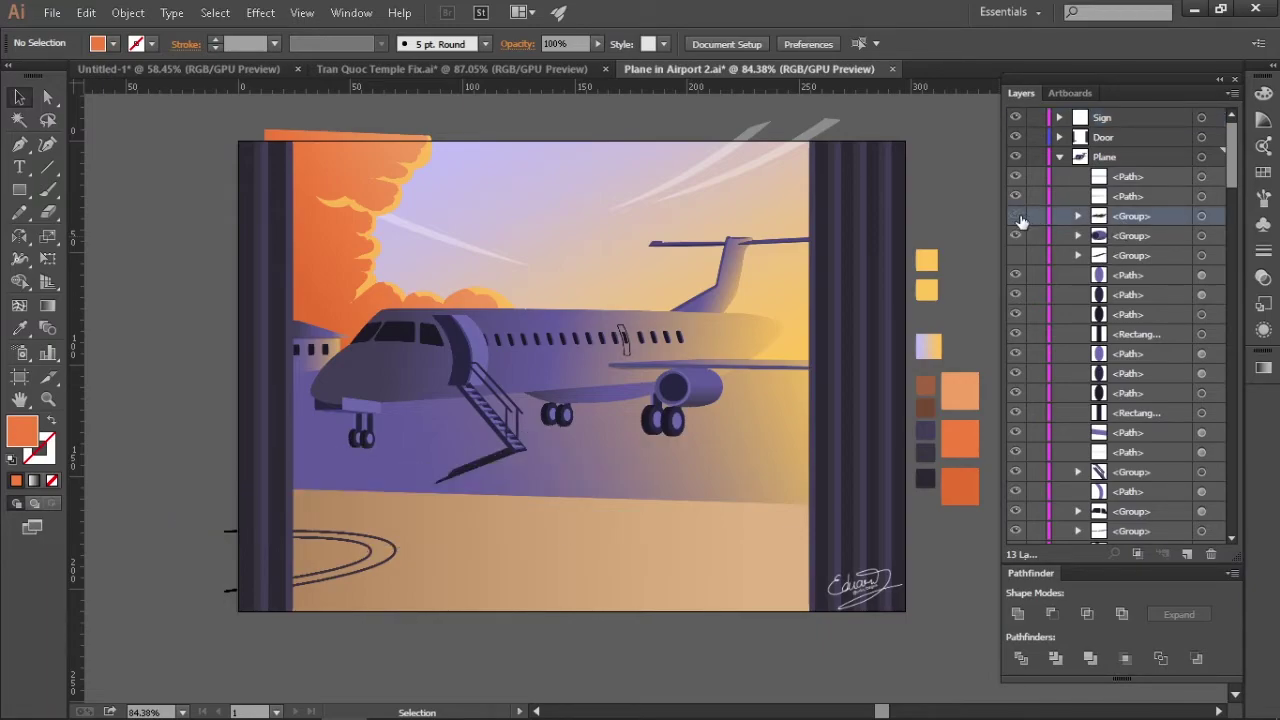
pyautogui.click(1017, 237)
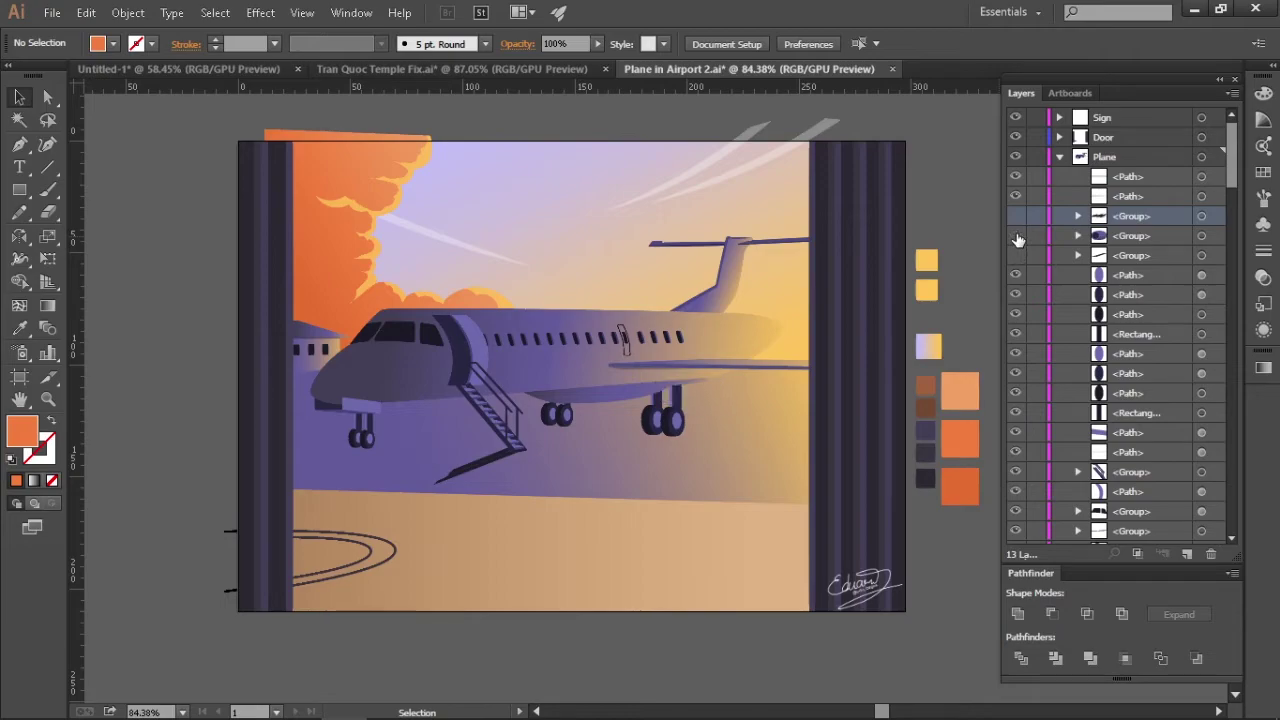
pyautogui.click(1017, 237)
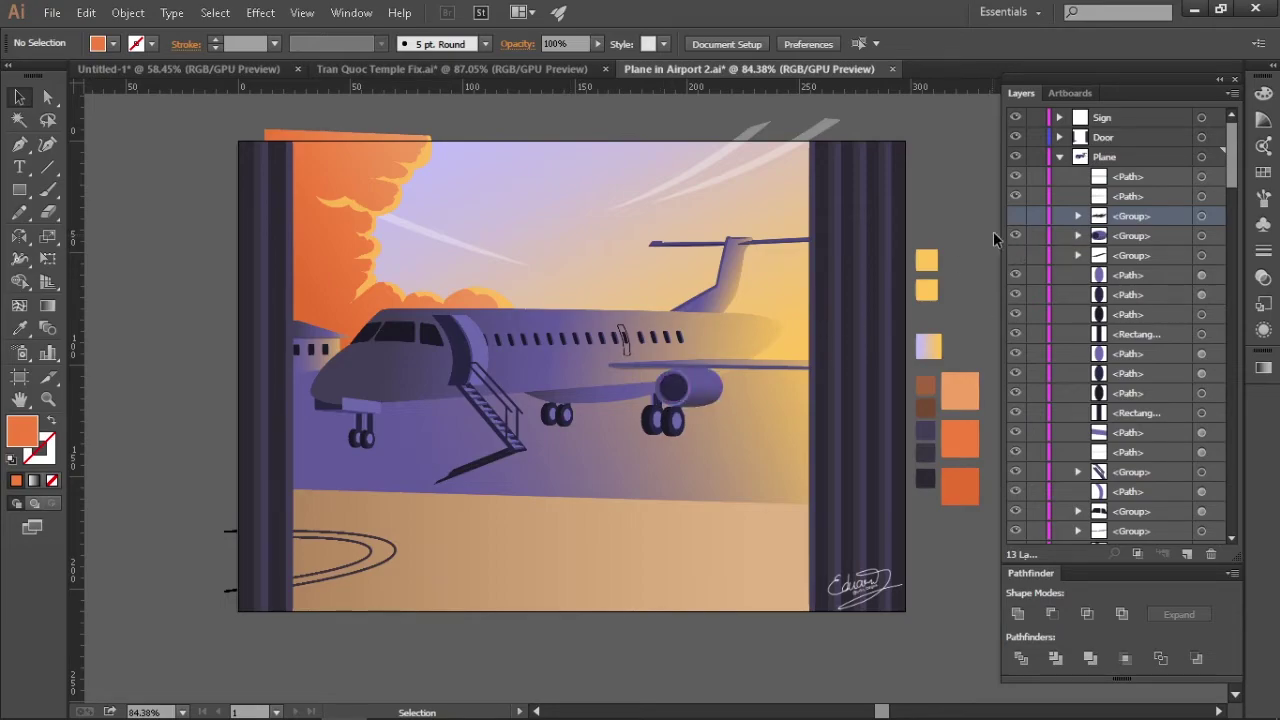
pyautogui.click(1017, 238)
pyautogui.click(1017, 237)
pyautogui.scroll(-1, 1016, 285)
pyautogui.scroll(-1, 1050, 288)
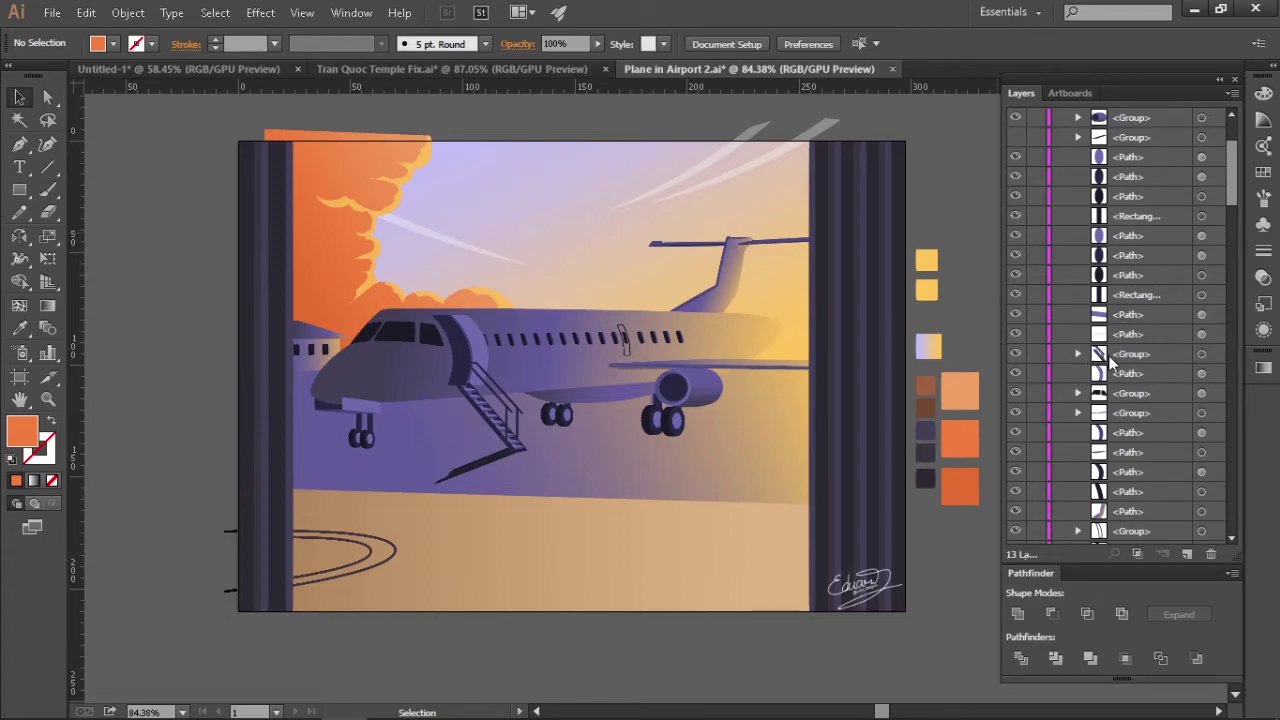
pyautogui.scroll(-1, 1090, 362)
pyautogui.click(1016, 294)
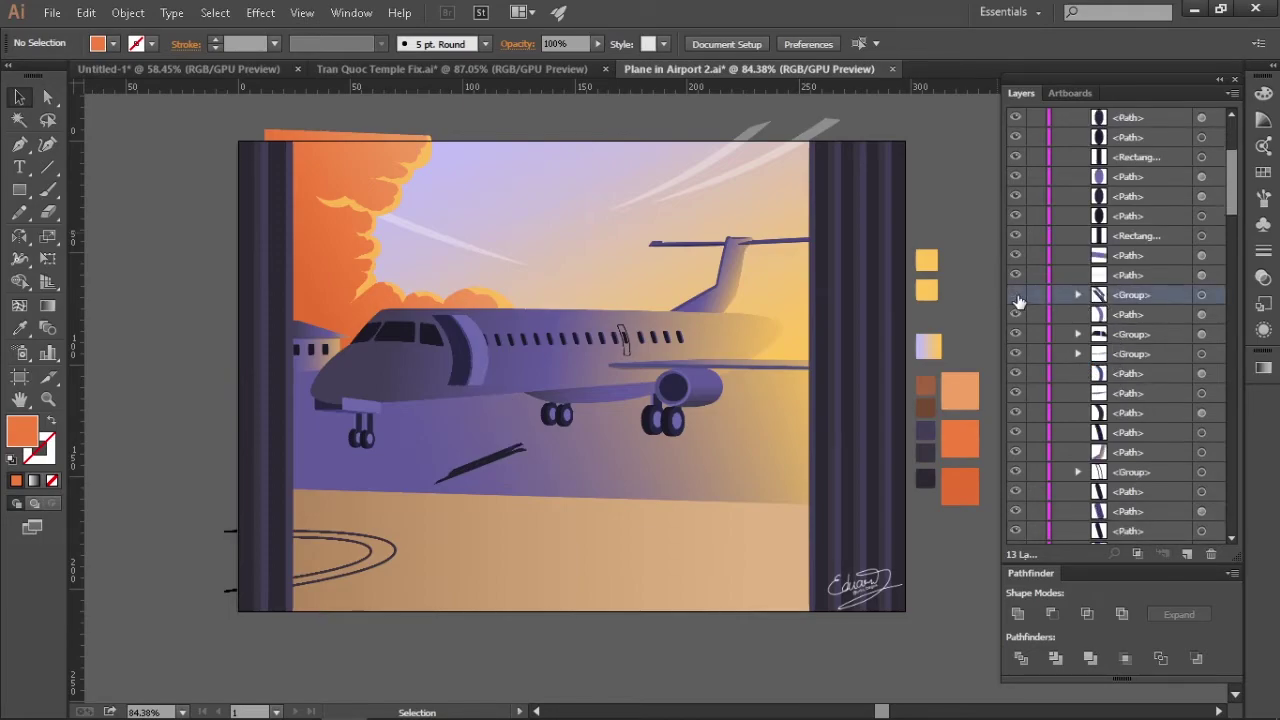
pyautogui.click(1016, 296)
pyautogui.click(1016, 334)
pyautogui.click(1016, 334)
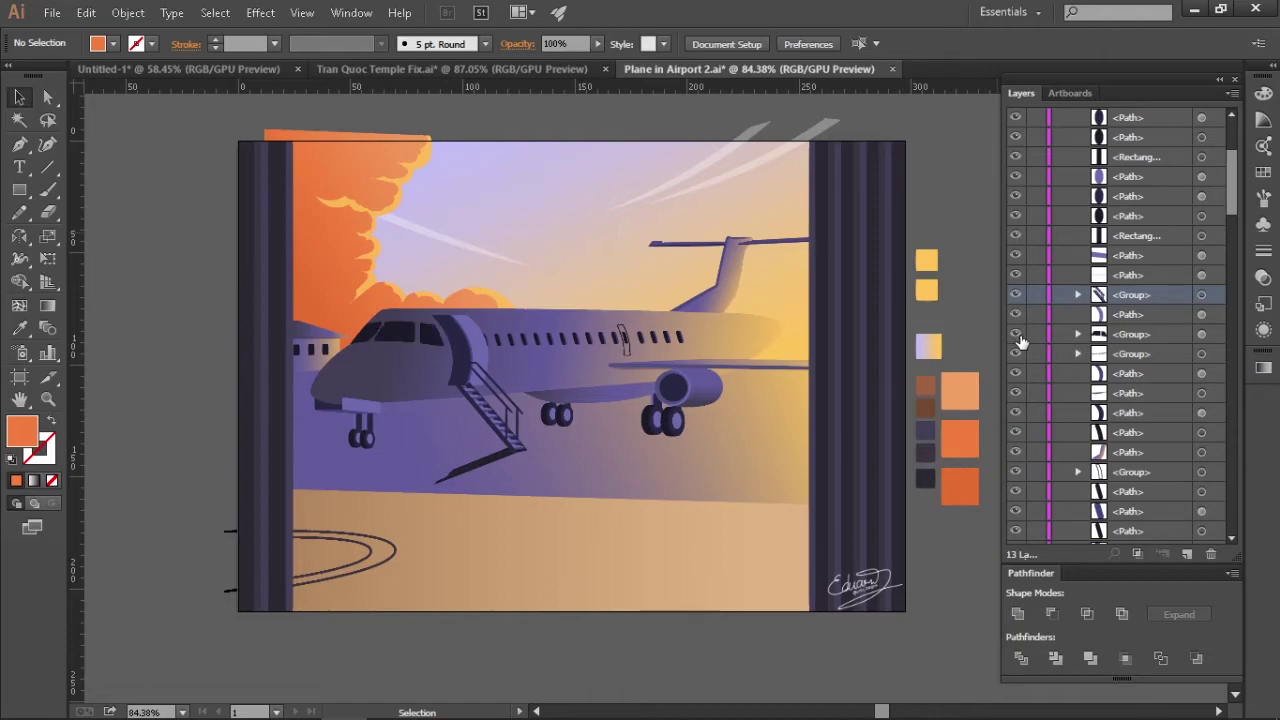
pyautogui.scroll(-1, 1020, 342)
pyautogui.click(1016, 295)
pyautogui.click(1016, 295)
pyautogui.click(1016, 295)
pyautogui.click(1016, 295)
pyautogui.click(1016, 295)
pyautogui.click(1016, 295)
pyautogui.click(1016, 295)
pyautogui.click(1016, 295)
pyautogui.scroll(-1, 1018, 298)
pyautogui.click(1016, 353)
pyautogui.click(1016, 353)
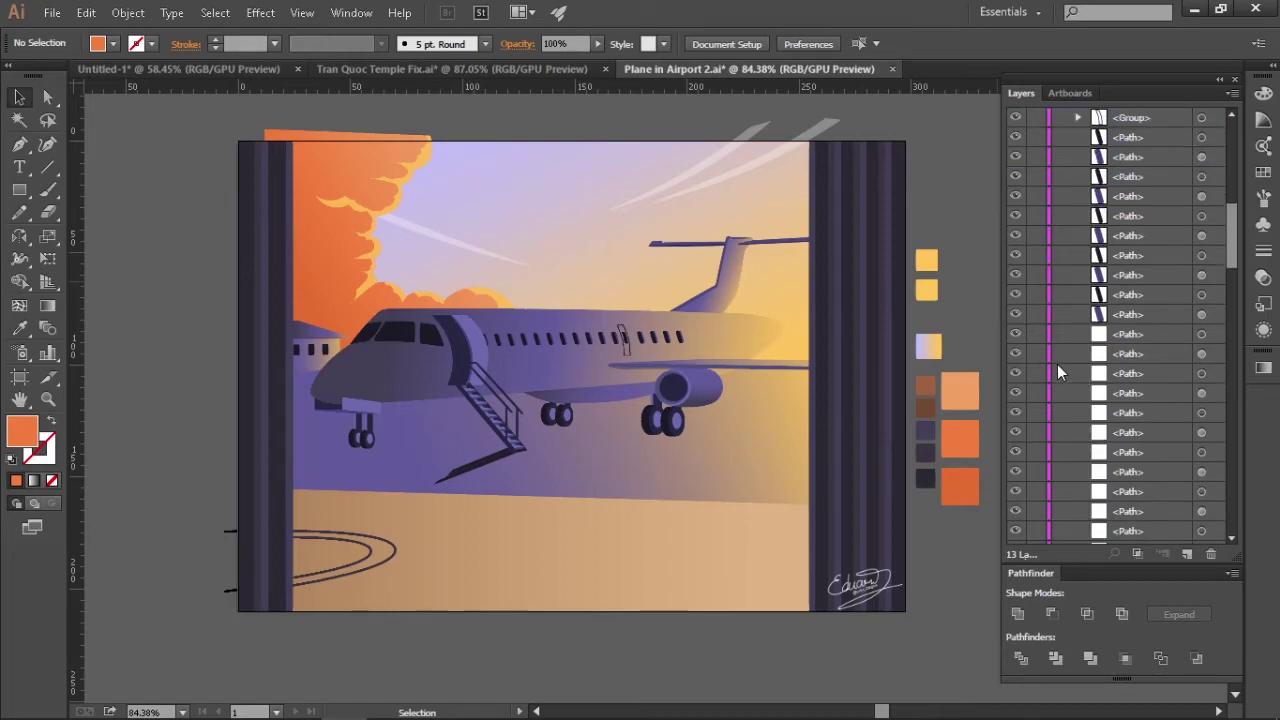
pyautogui.scroll(-3, 1058, 371)
pyautogui.scroll(-2, 1058, 371)
pyautogui.scroll(-2, 1058, 371)
pyautogui.scroll(3, 1057, 370)
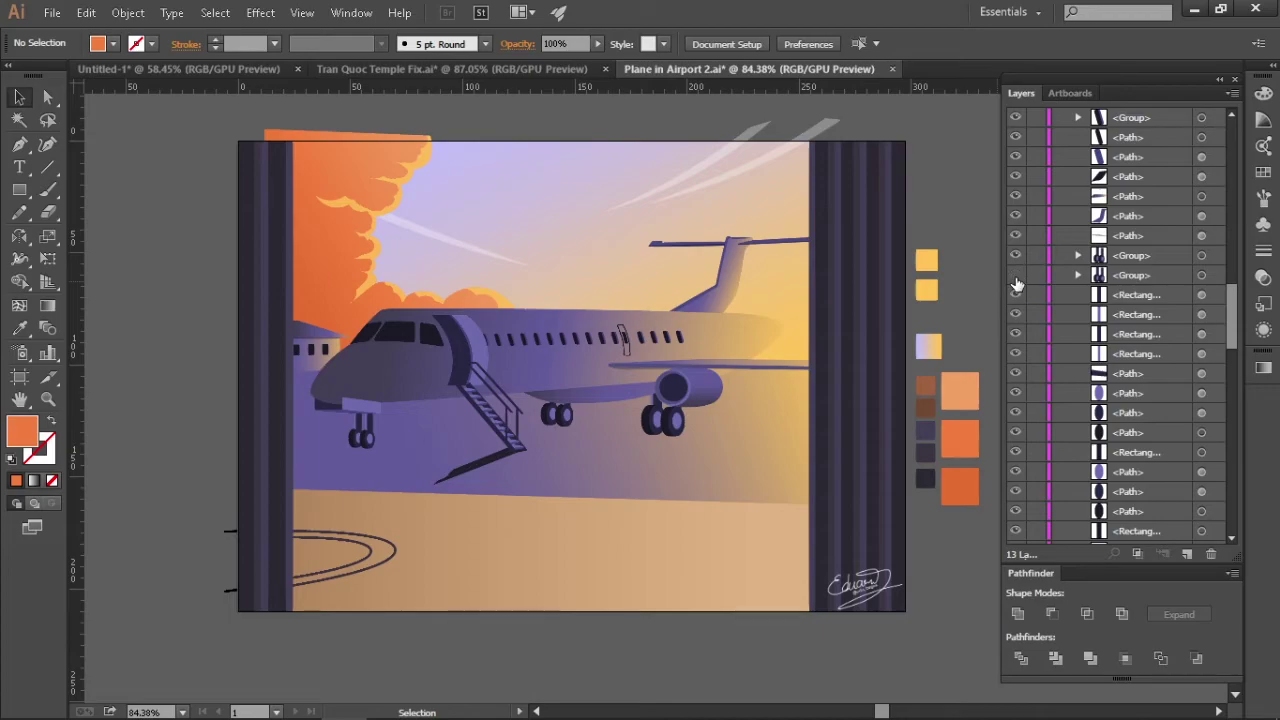
pyautogui.scroll(3, 1057, 361)
pyautogui.scroll(5, 1057, 361)
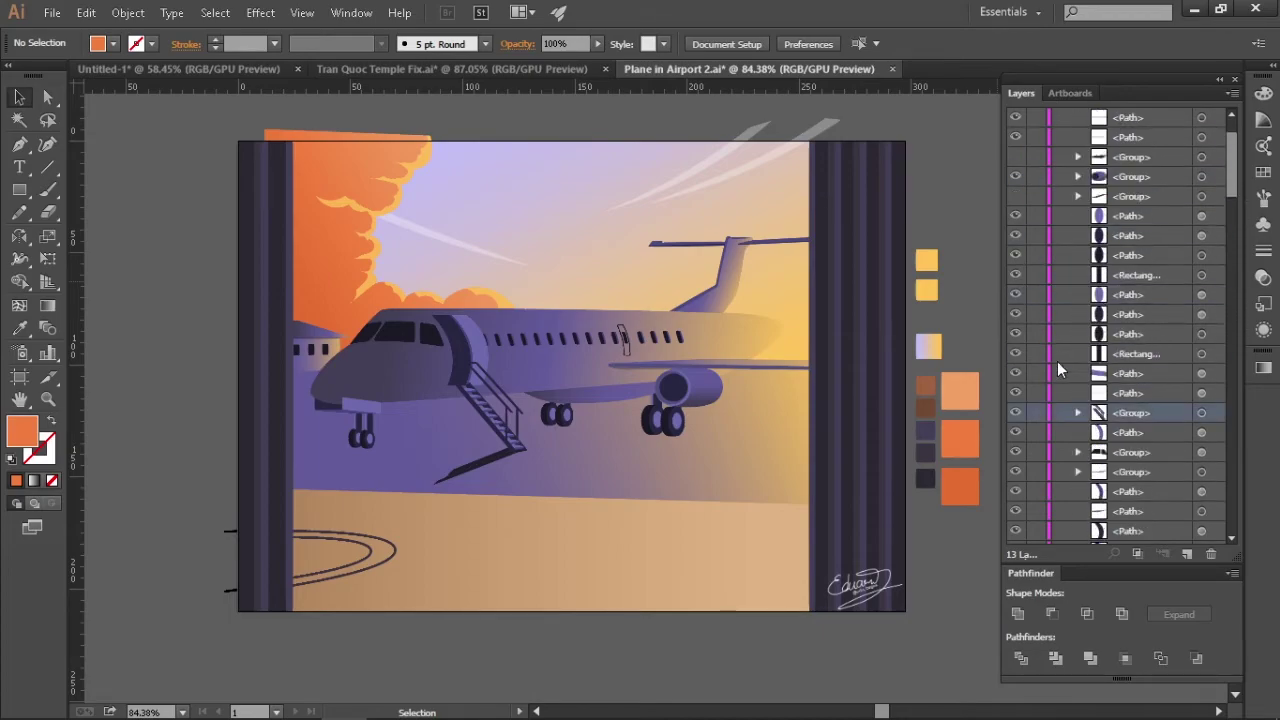
pyautogui.scroll(5, 1057, 361)
pyautogui.click(1016, 255)
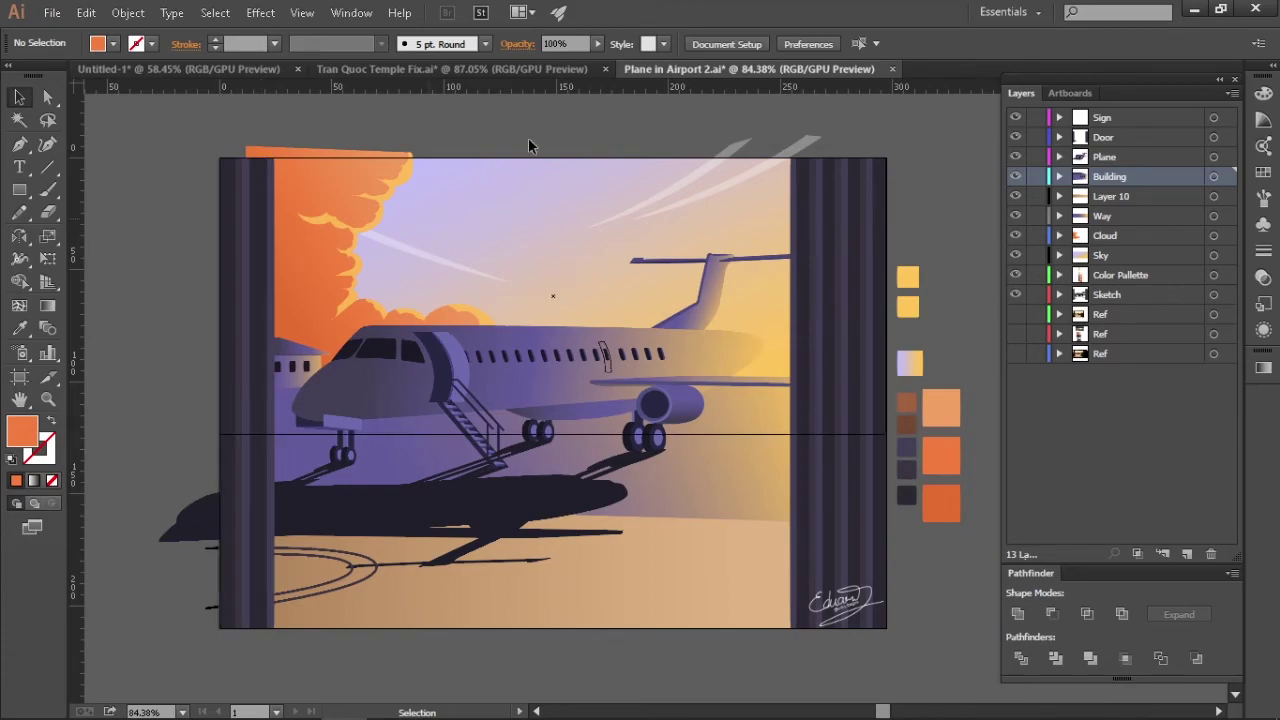
# Bring up Untitled-1, the seven-layer landscape sketch from Foreground 1 to Langit dan Tanah
pyautogui.click(171, 69)
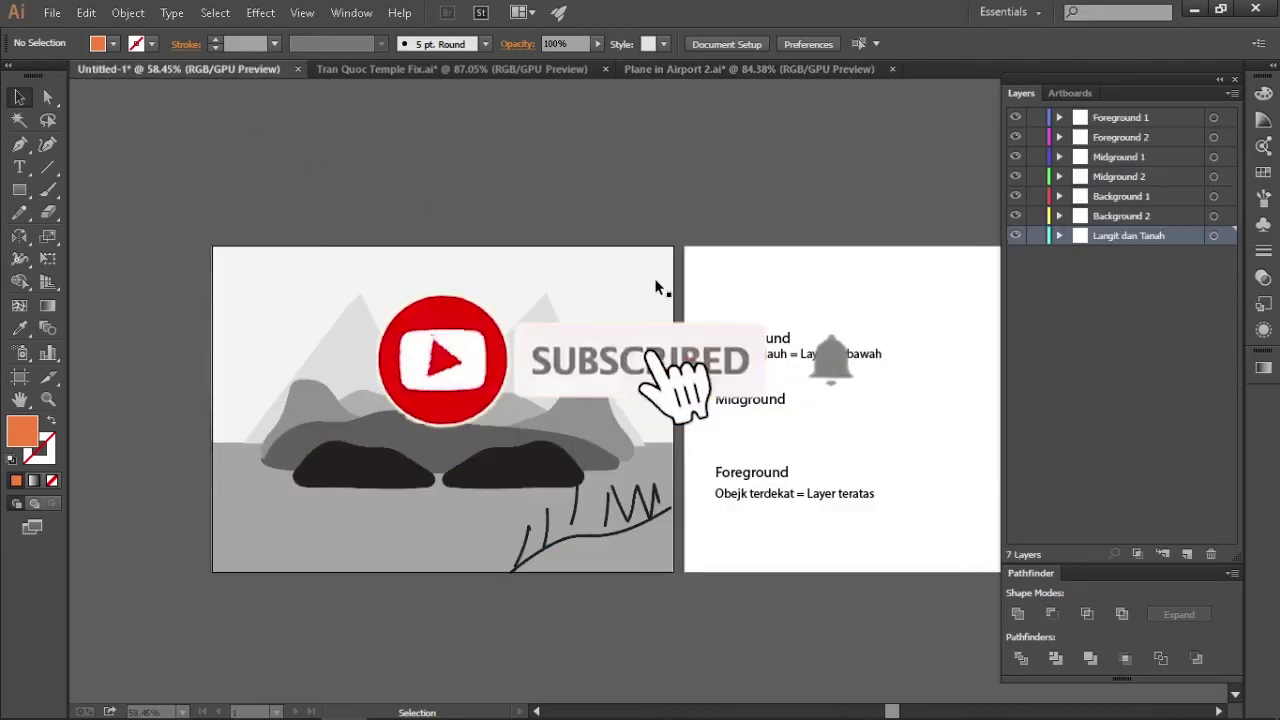